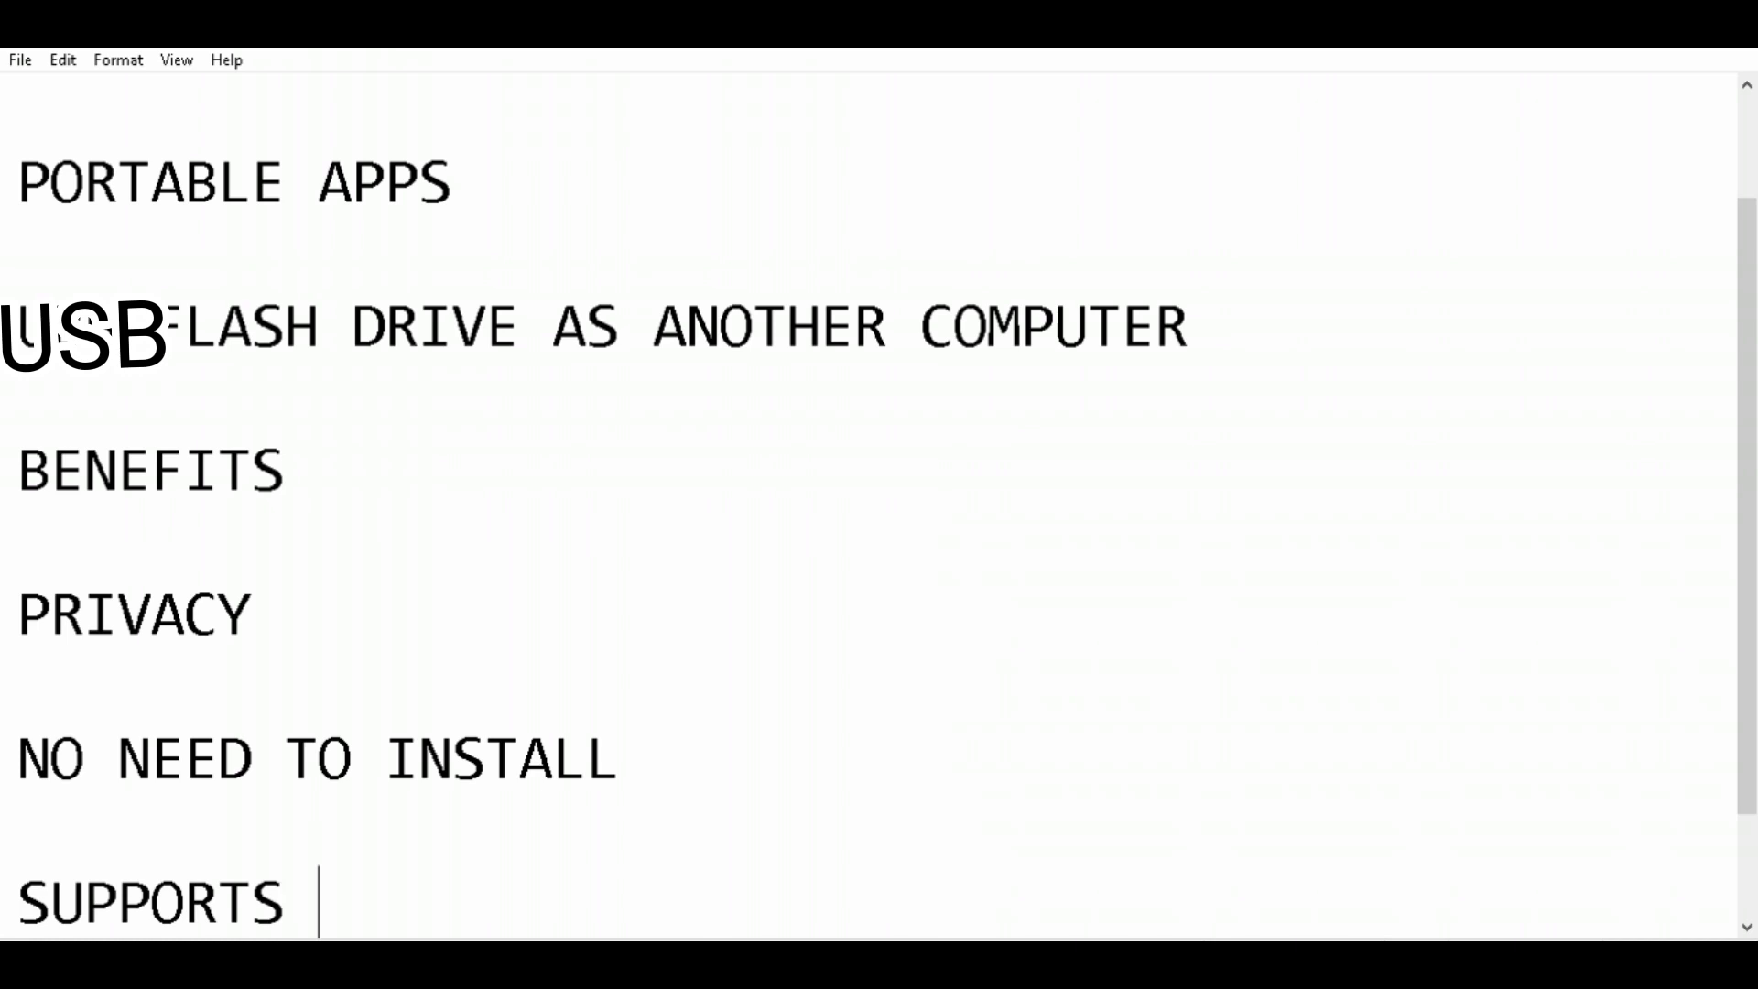
# Complete the "SUPPORTS" line with "ON ALL OS" and leave blank lines below it.
pyautogui.write('ON ')
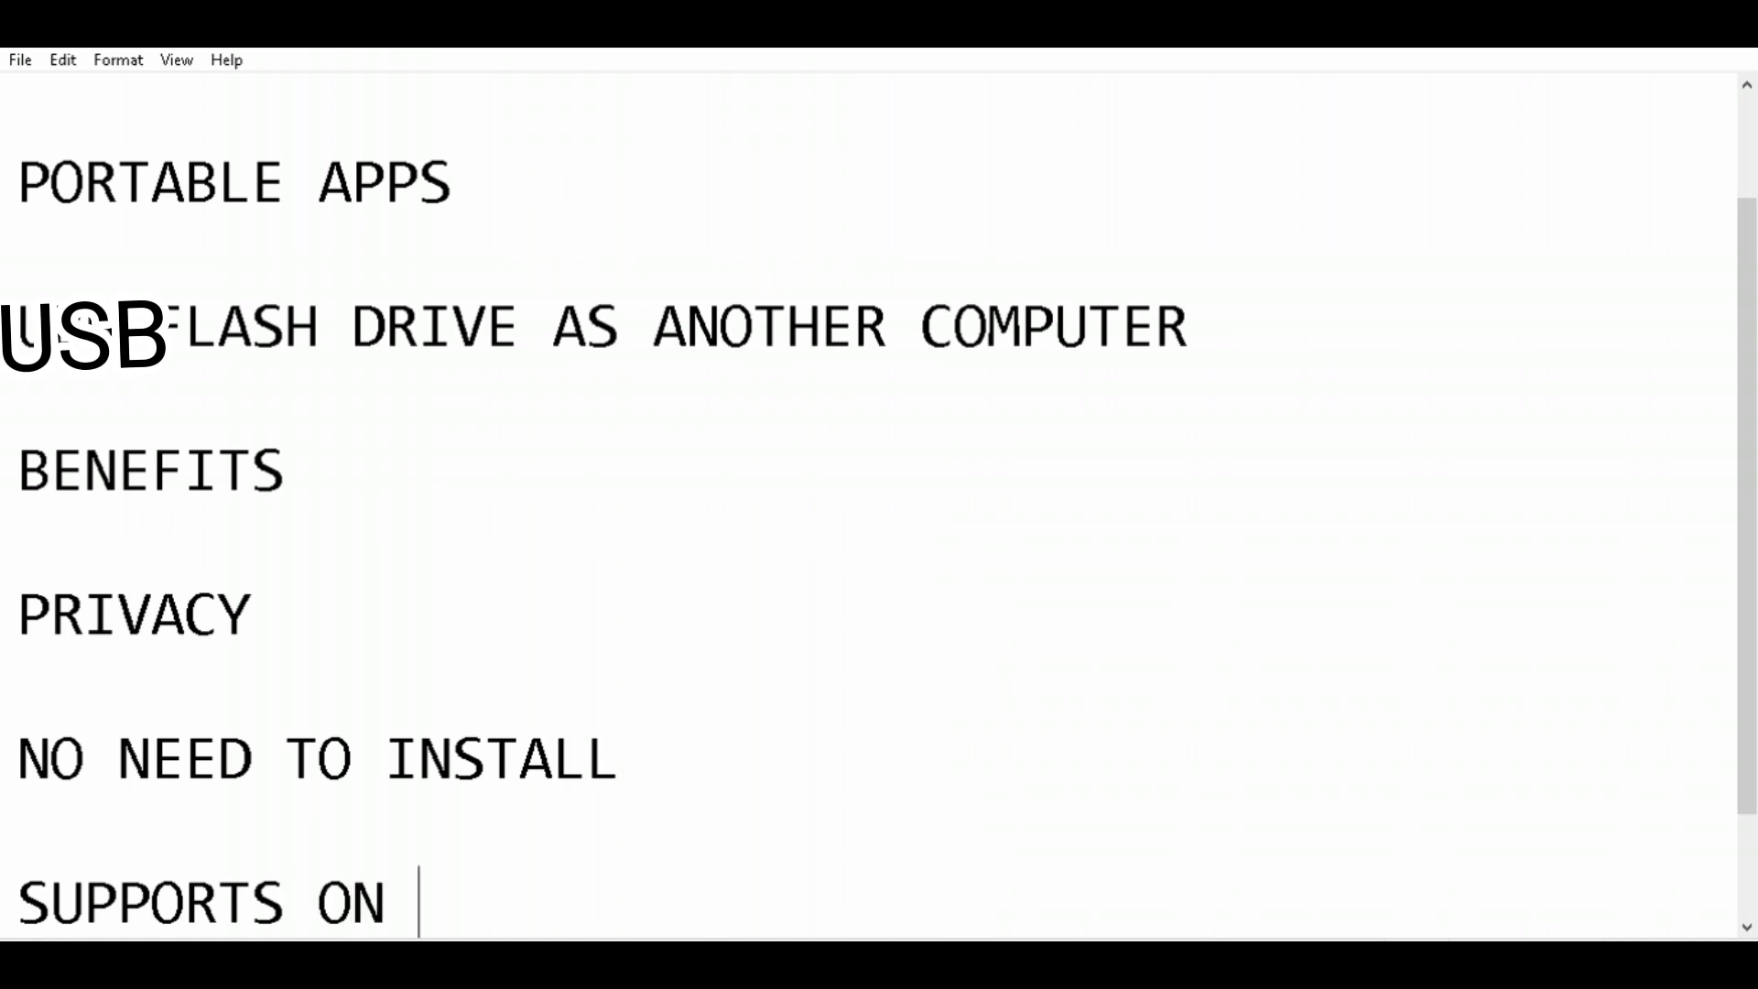
pyautogui.write('ALL ')
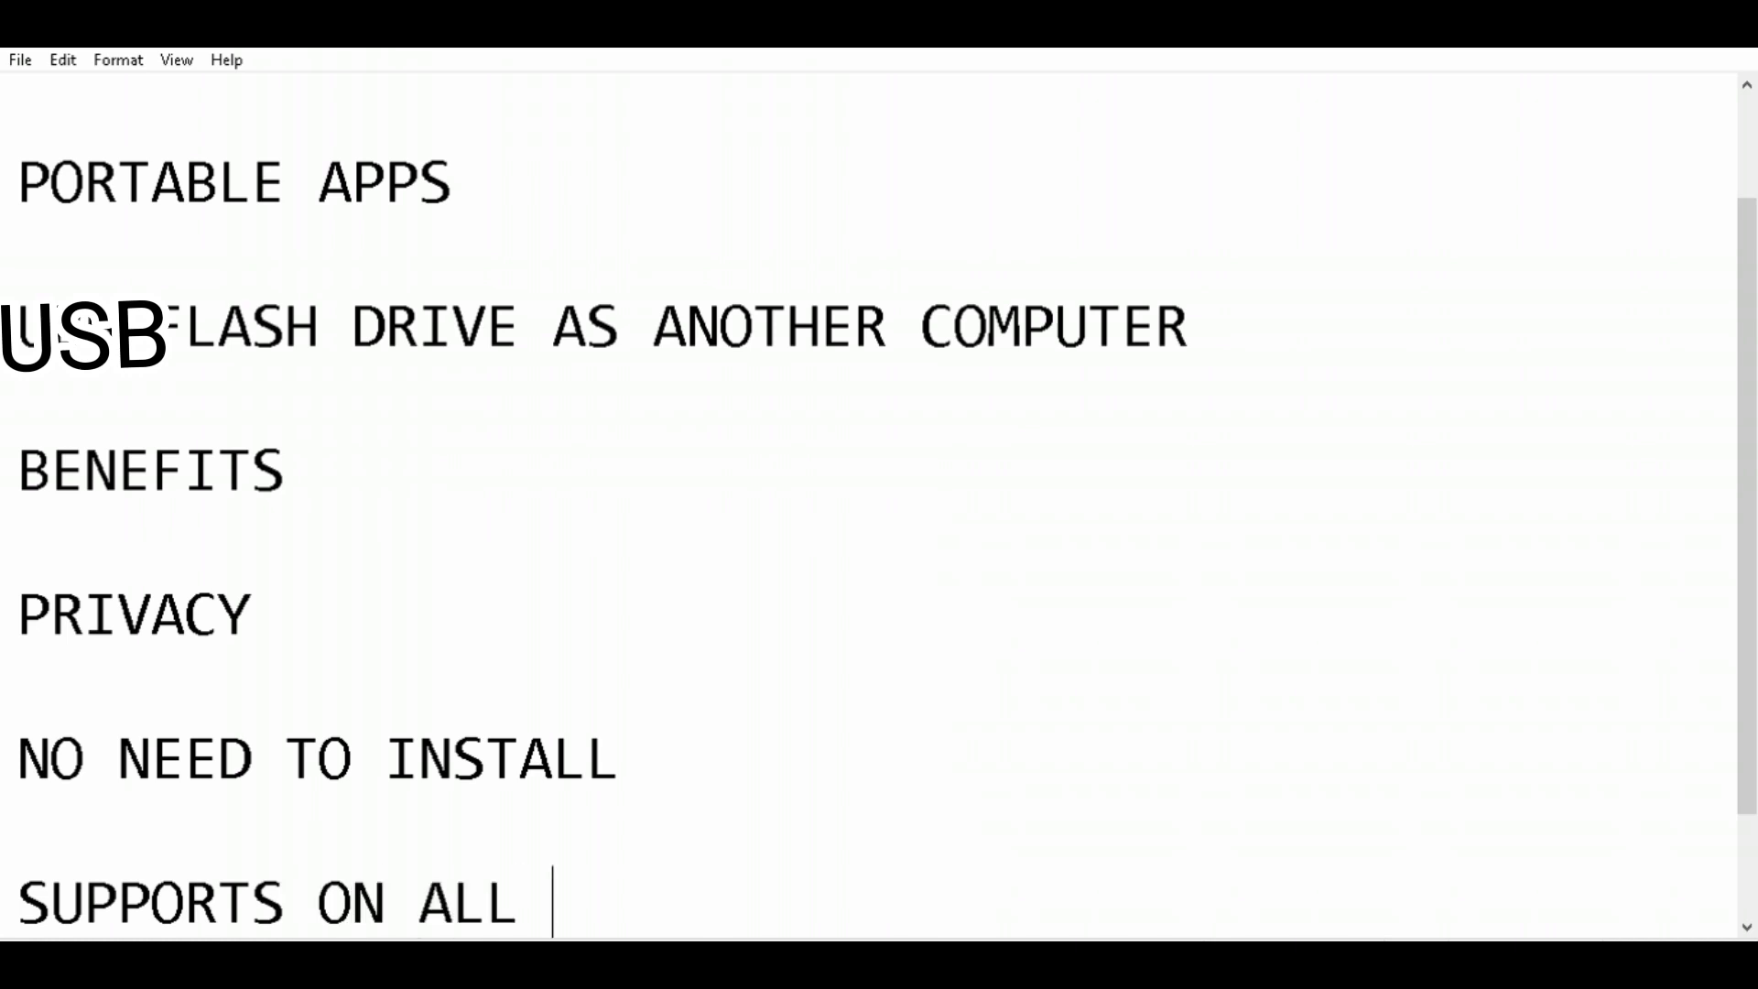
pyautogui.write('OS')
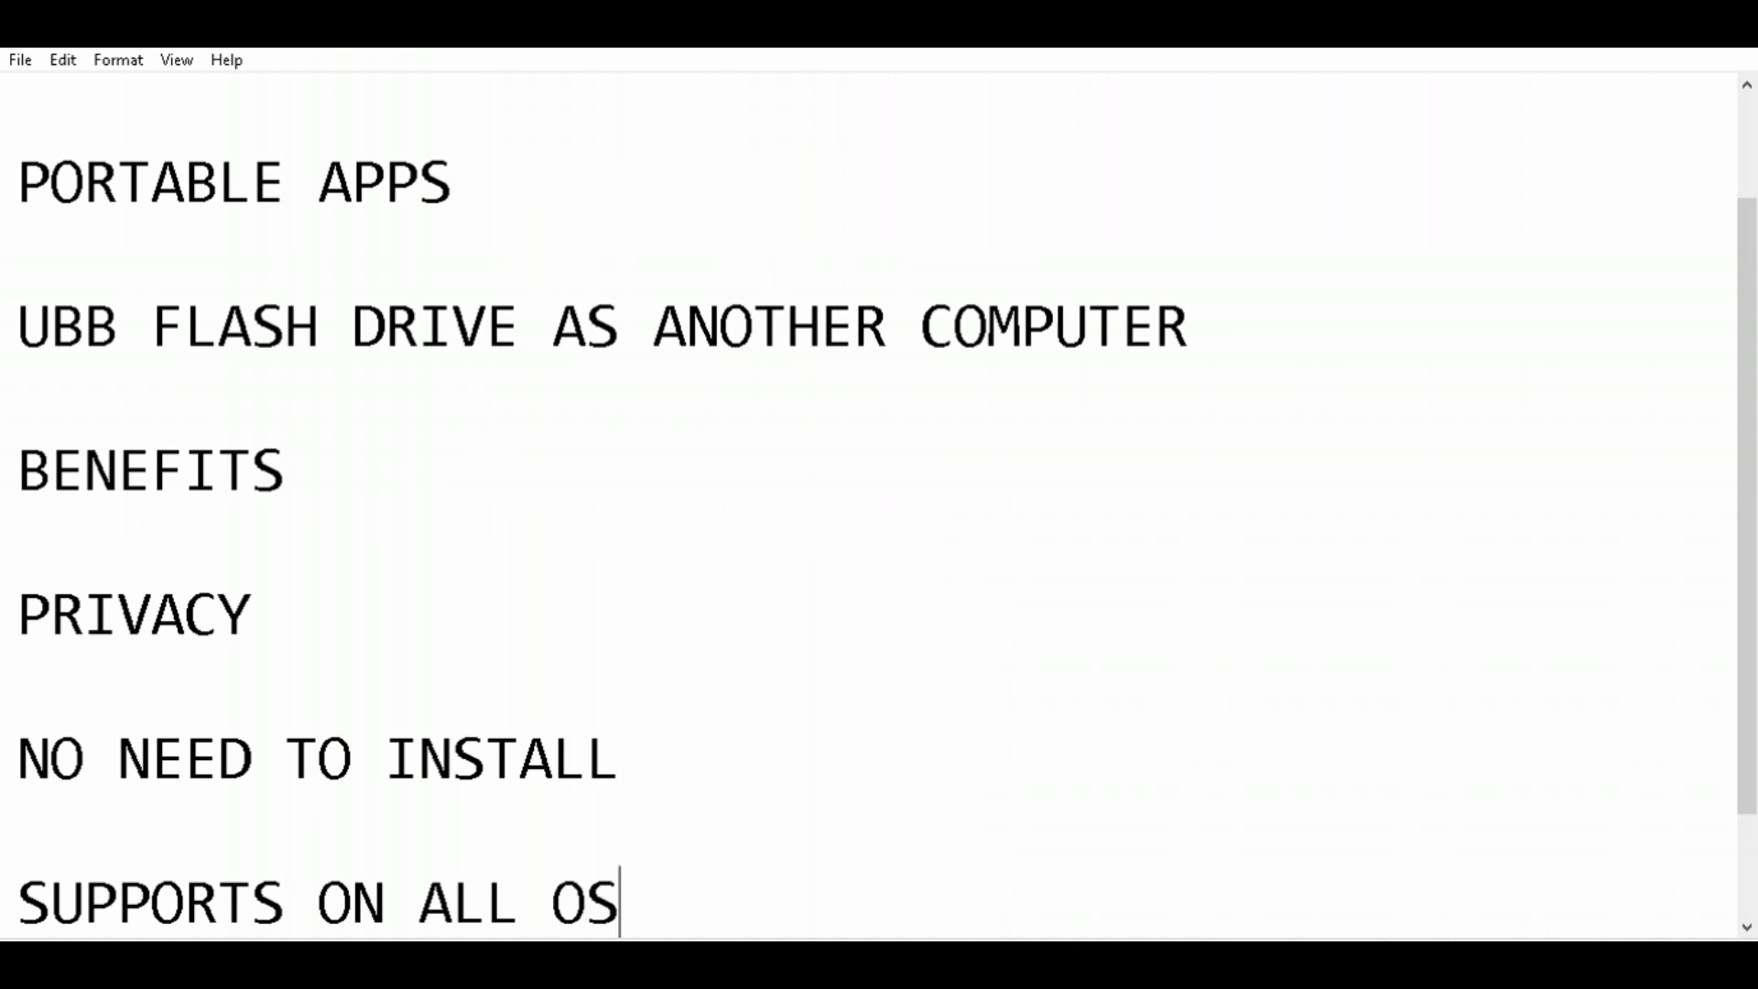
pyautogui.press('Return')
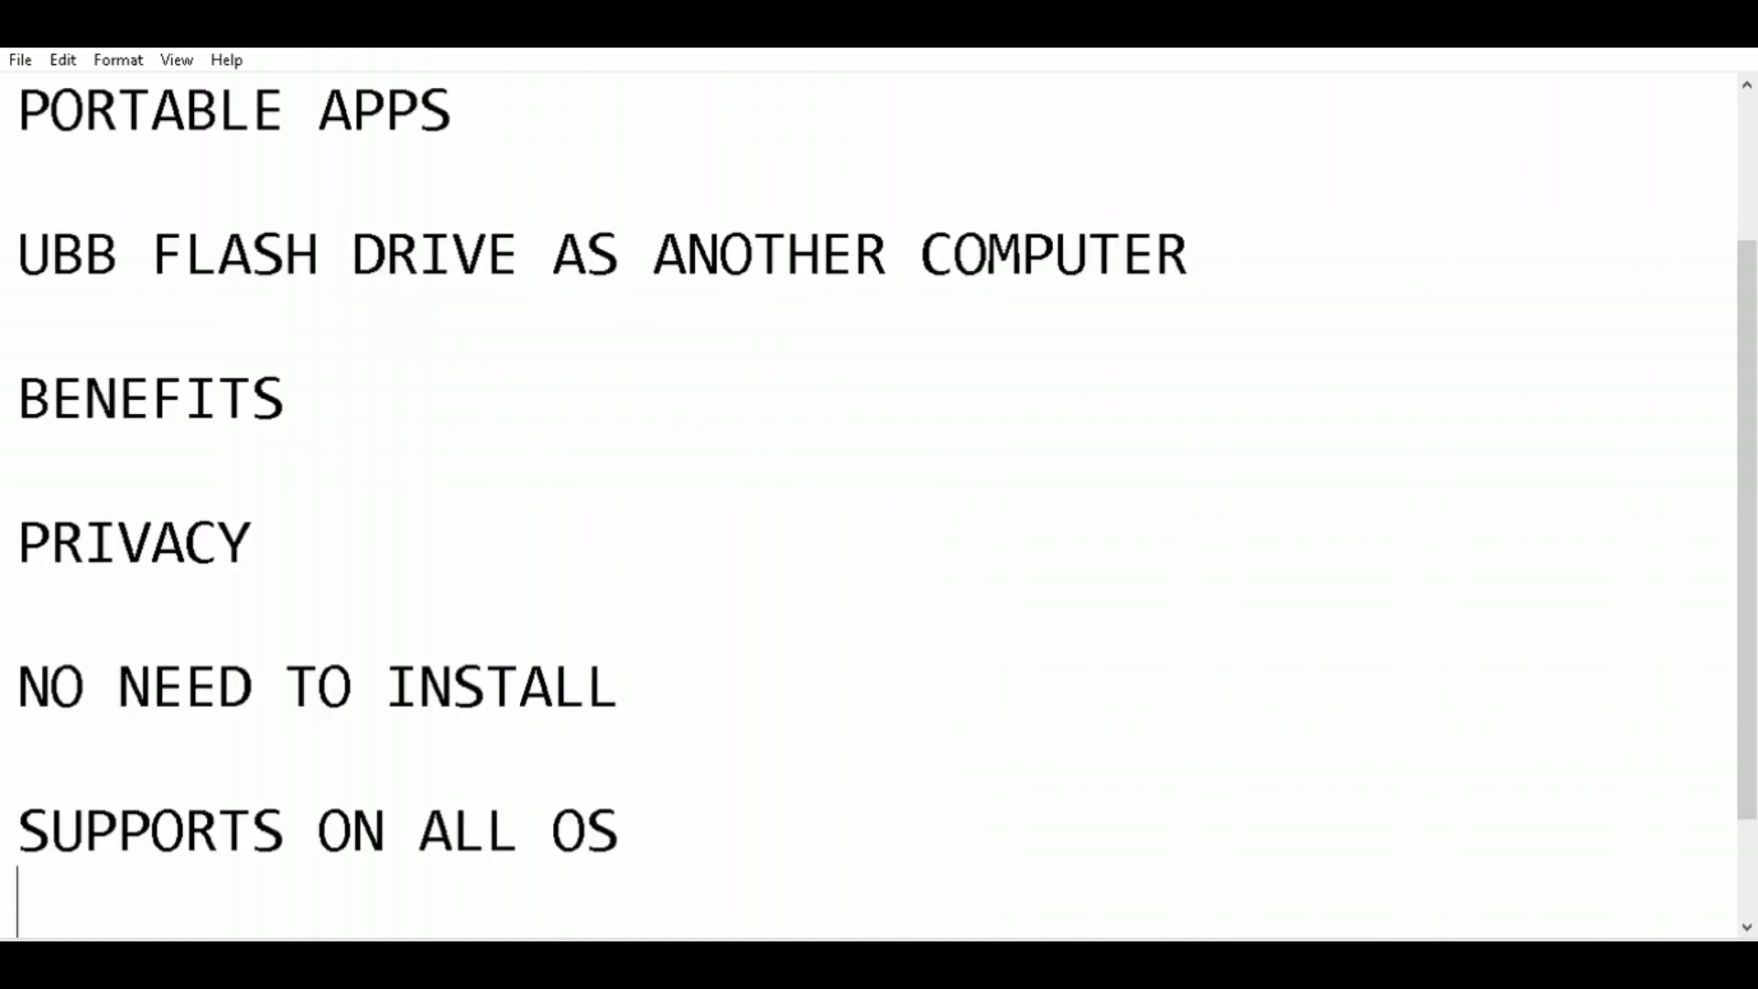
pyautogui.press('Return')
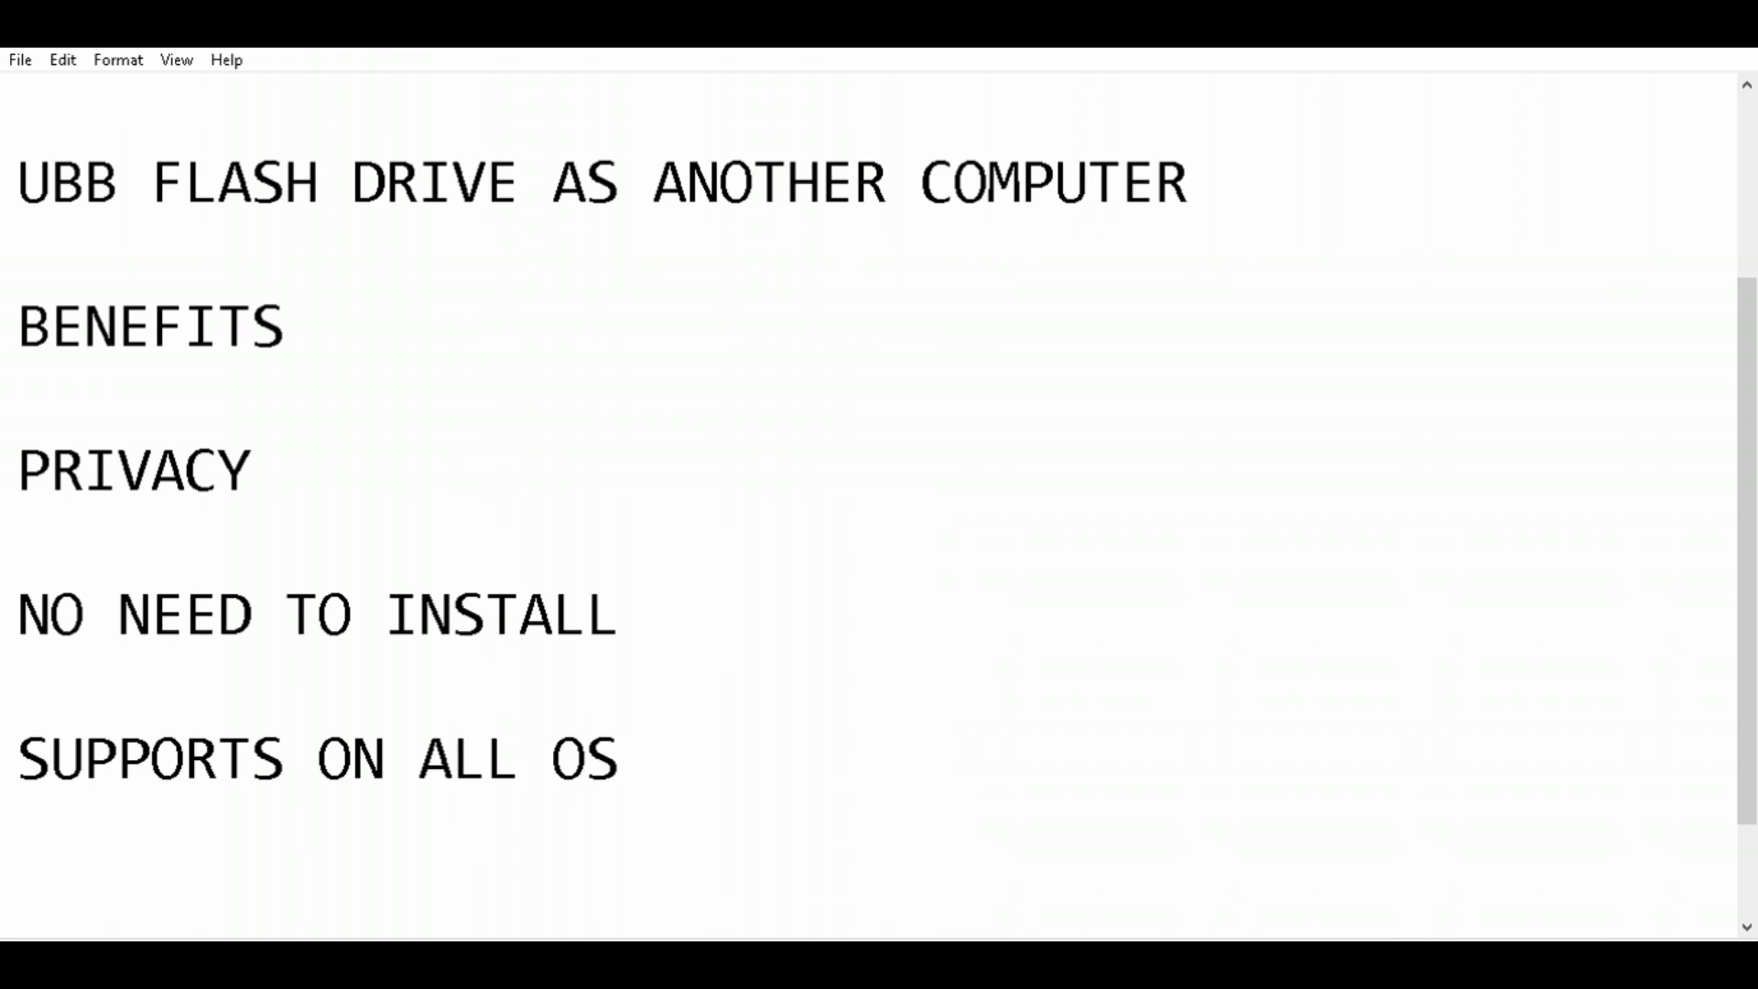
pyautogui.press('Return')
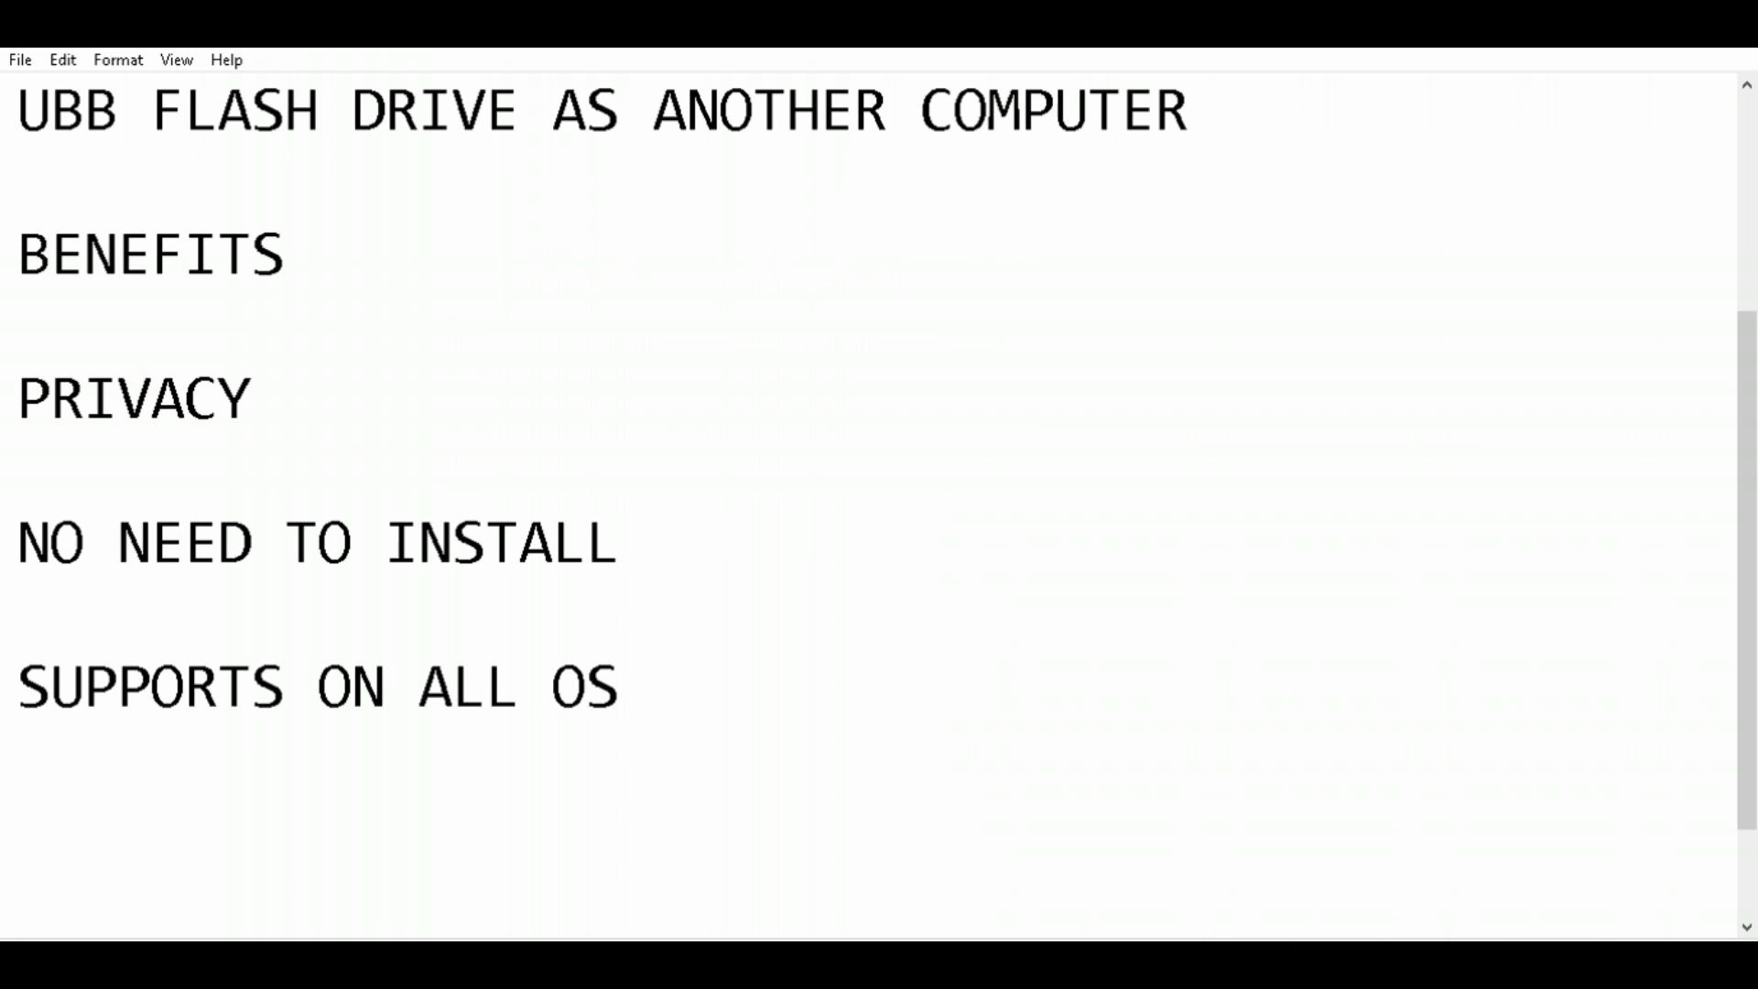
# Add the line "MANY OTHER" to the notes, followed by a blank line.
pyautogui.write('MA')
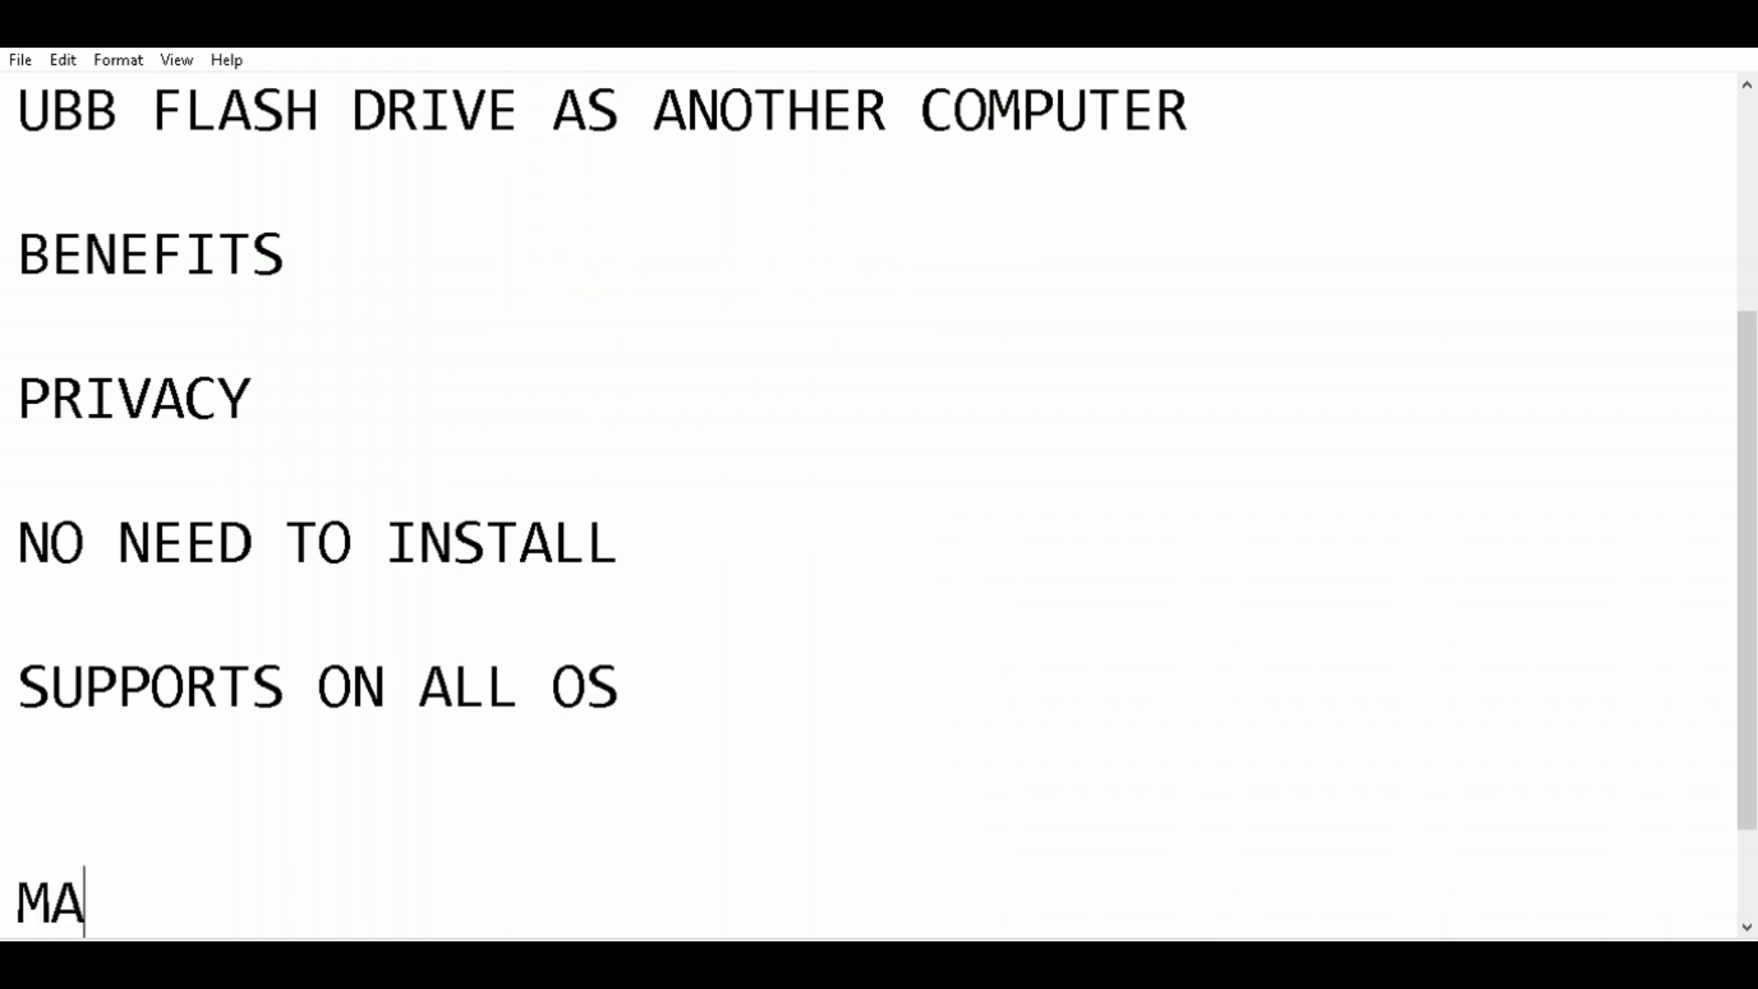
pyautogui.write('NY OTHER')
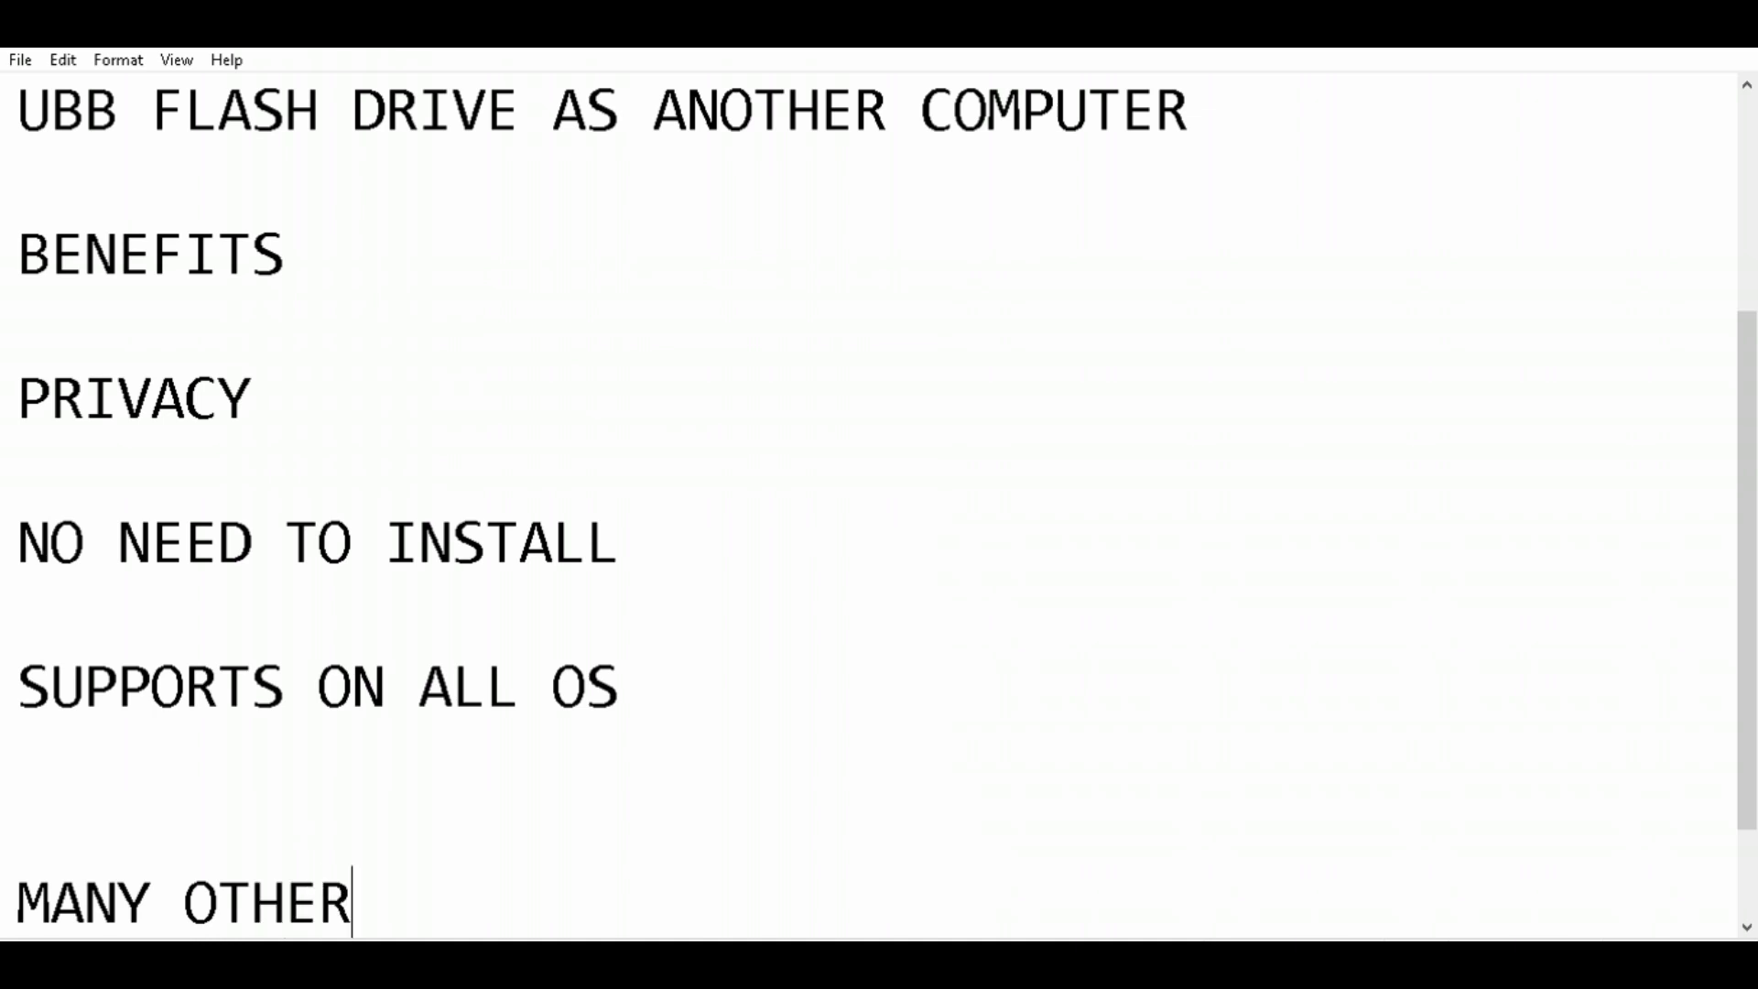
pyautogui.press('Return')
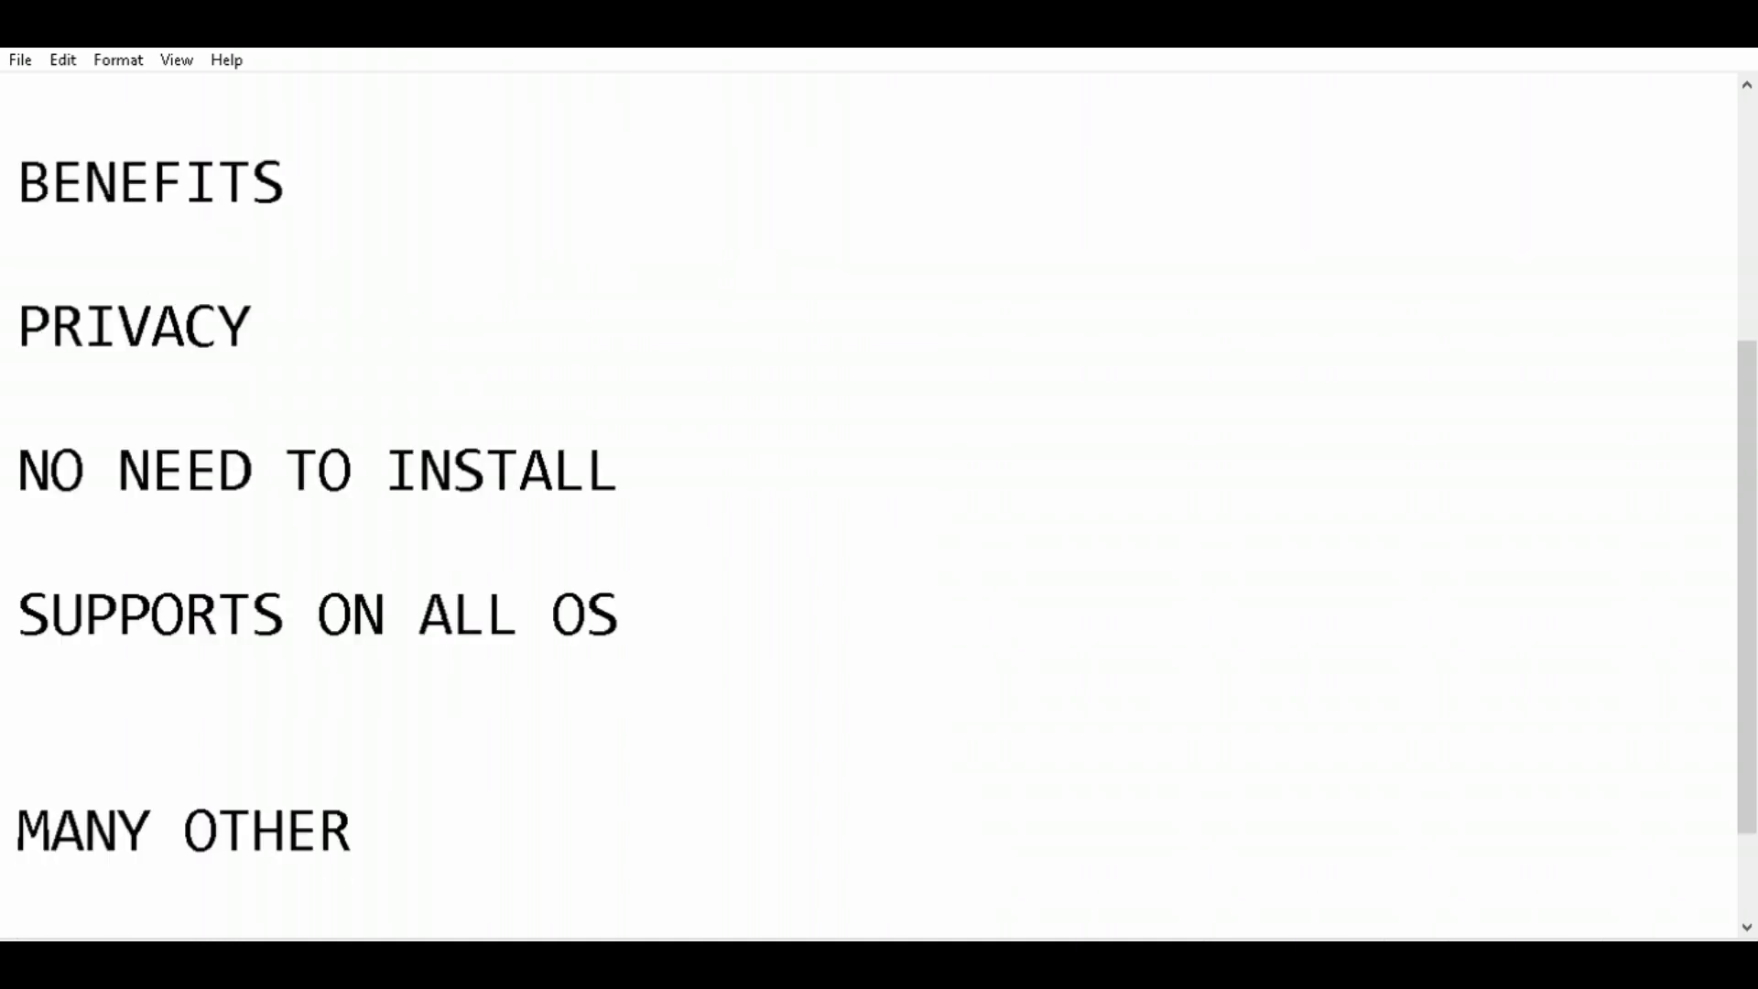
pyautogui.press('Return')
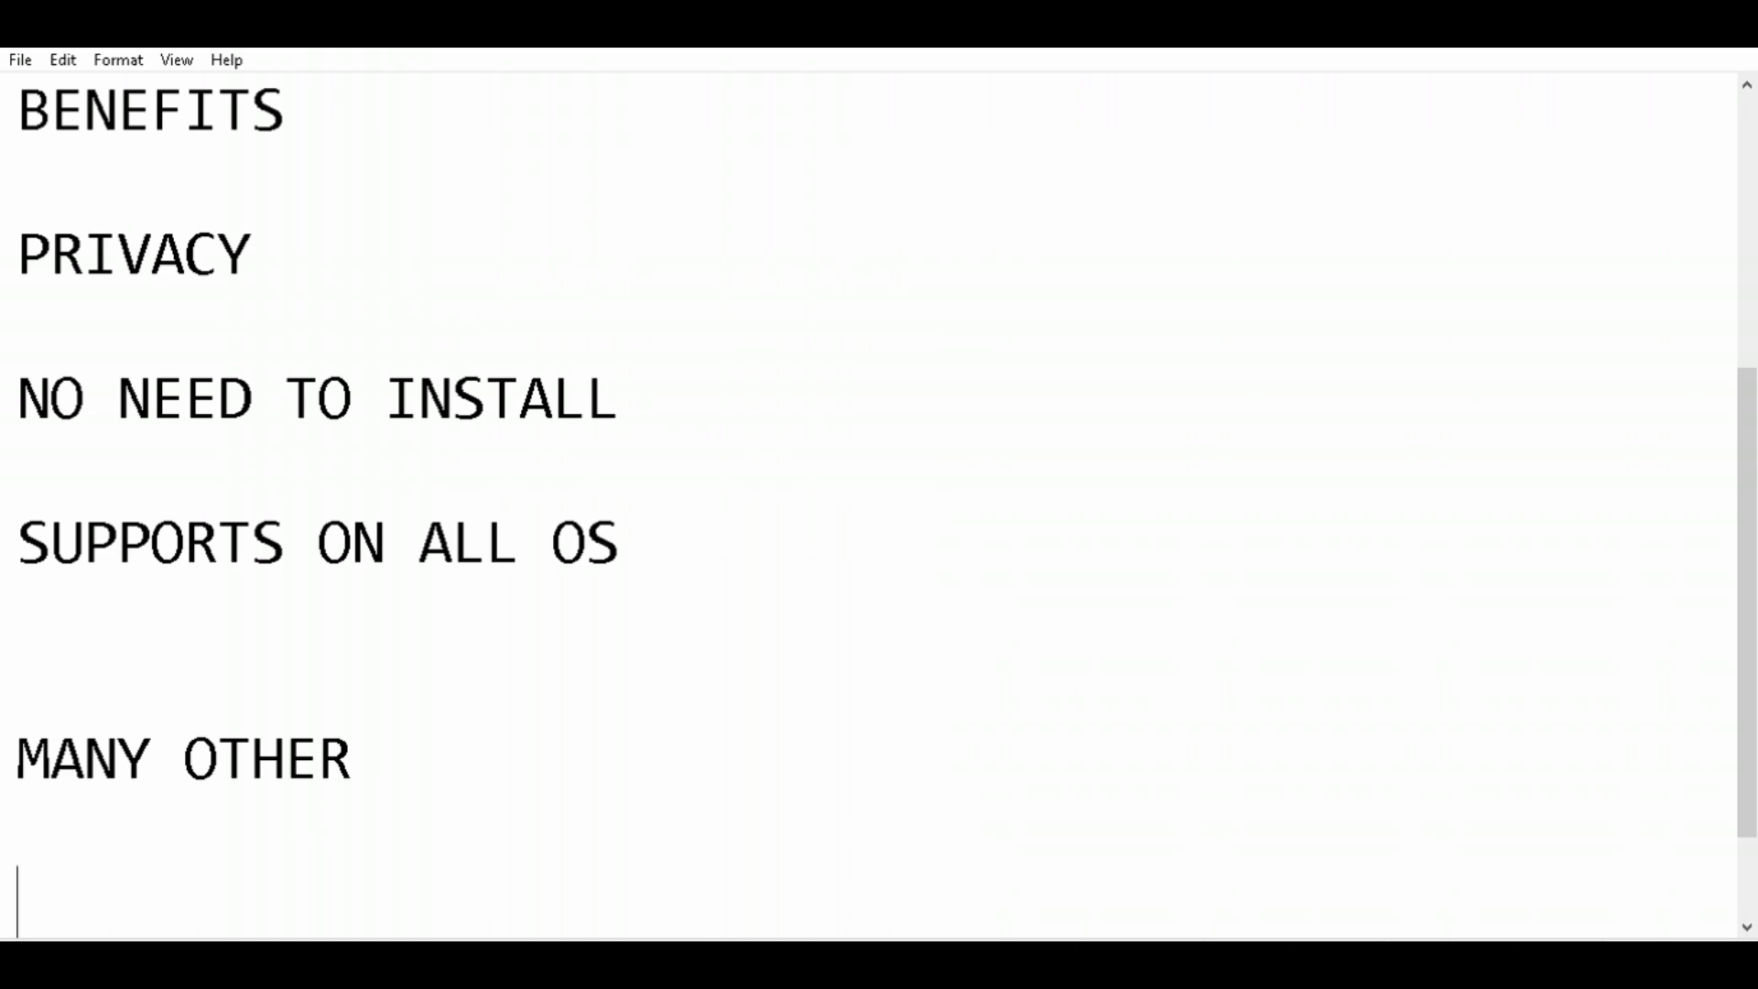
# Add the line "LETS START" below "MANY OTHER", followed by a blank line.
pyautogui.write('LET')
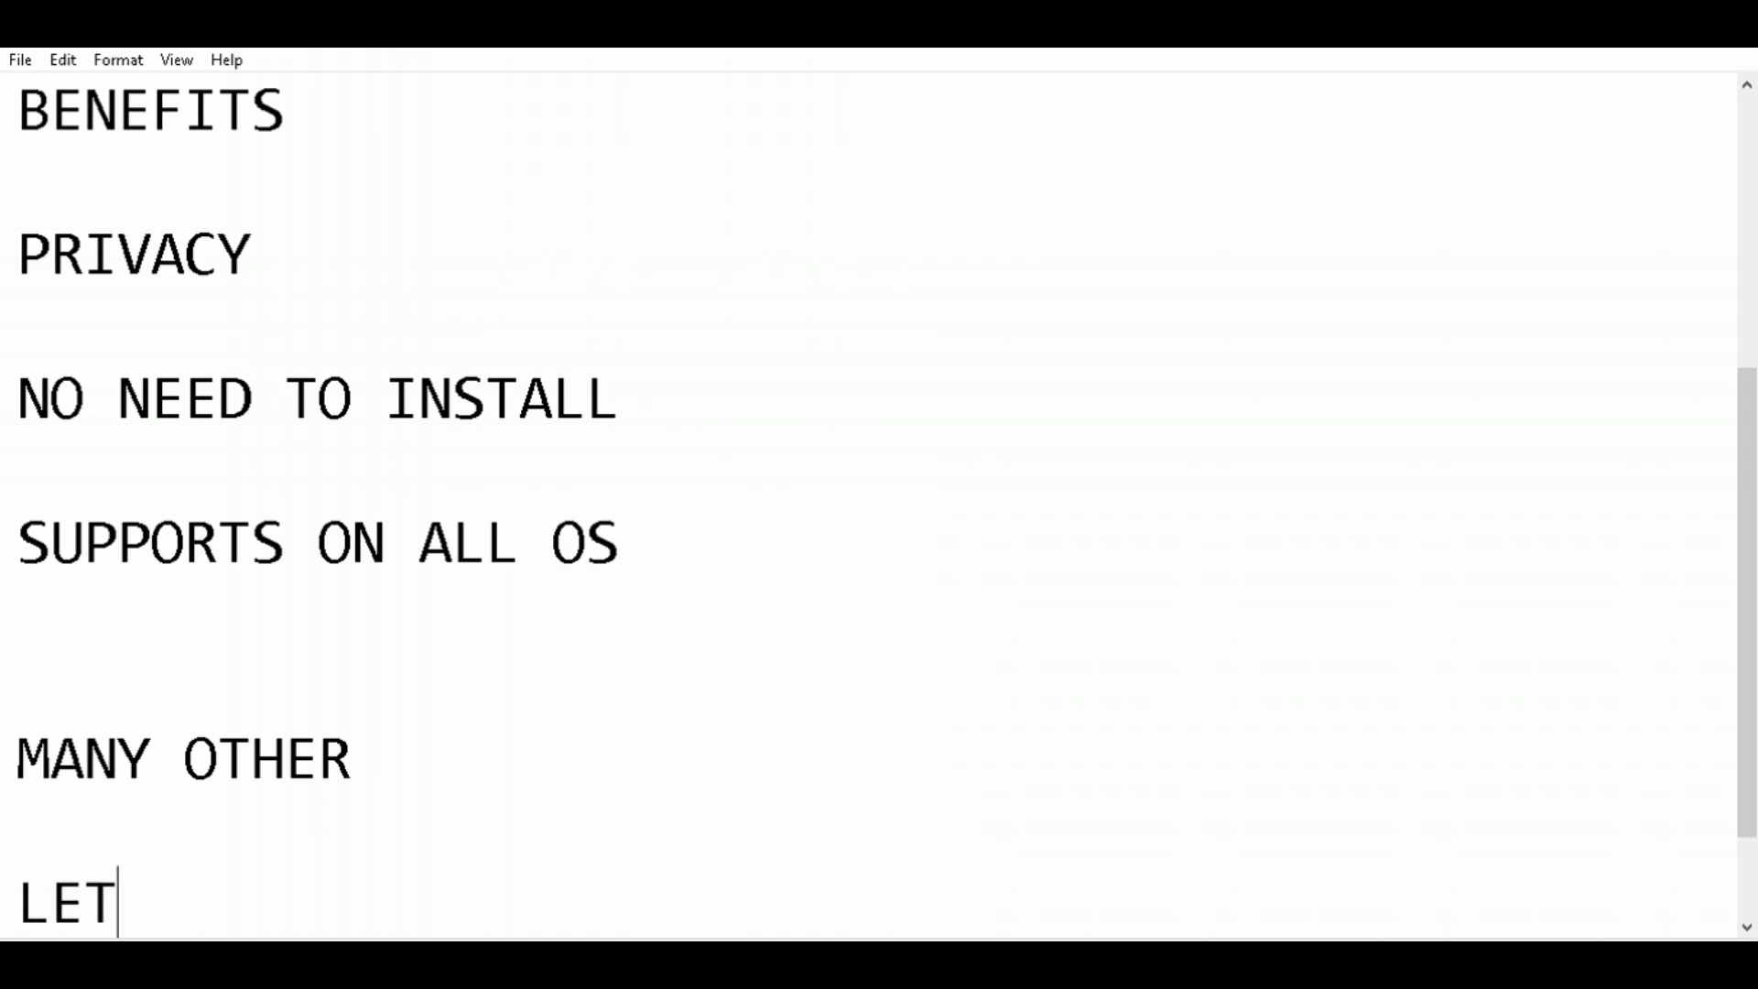
pyautogui.write('S ST')
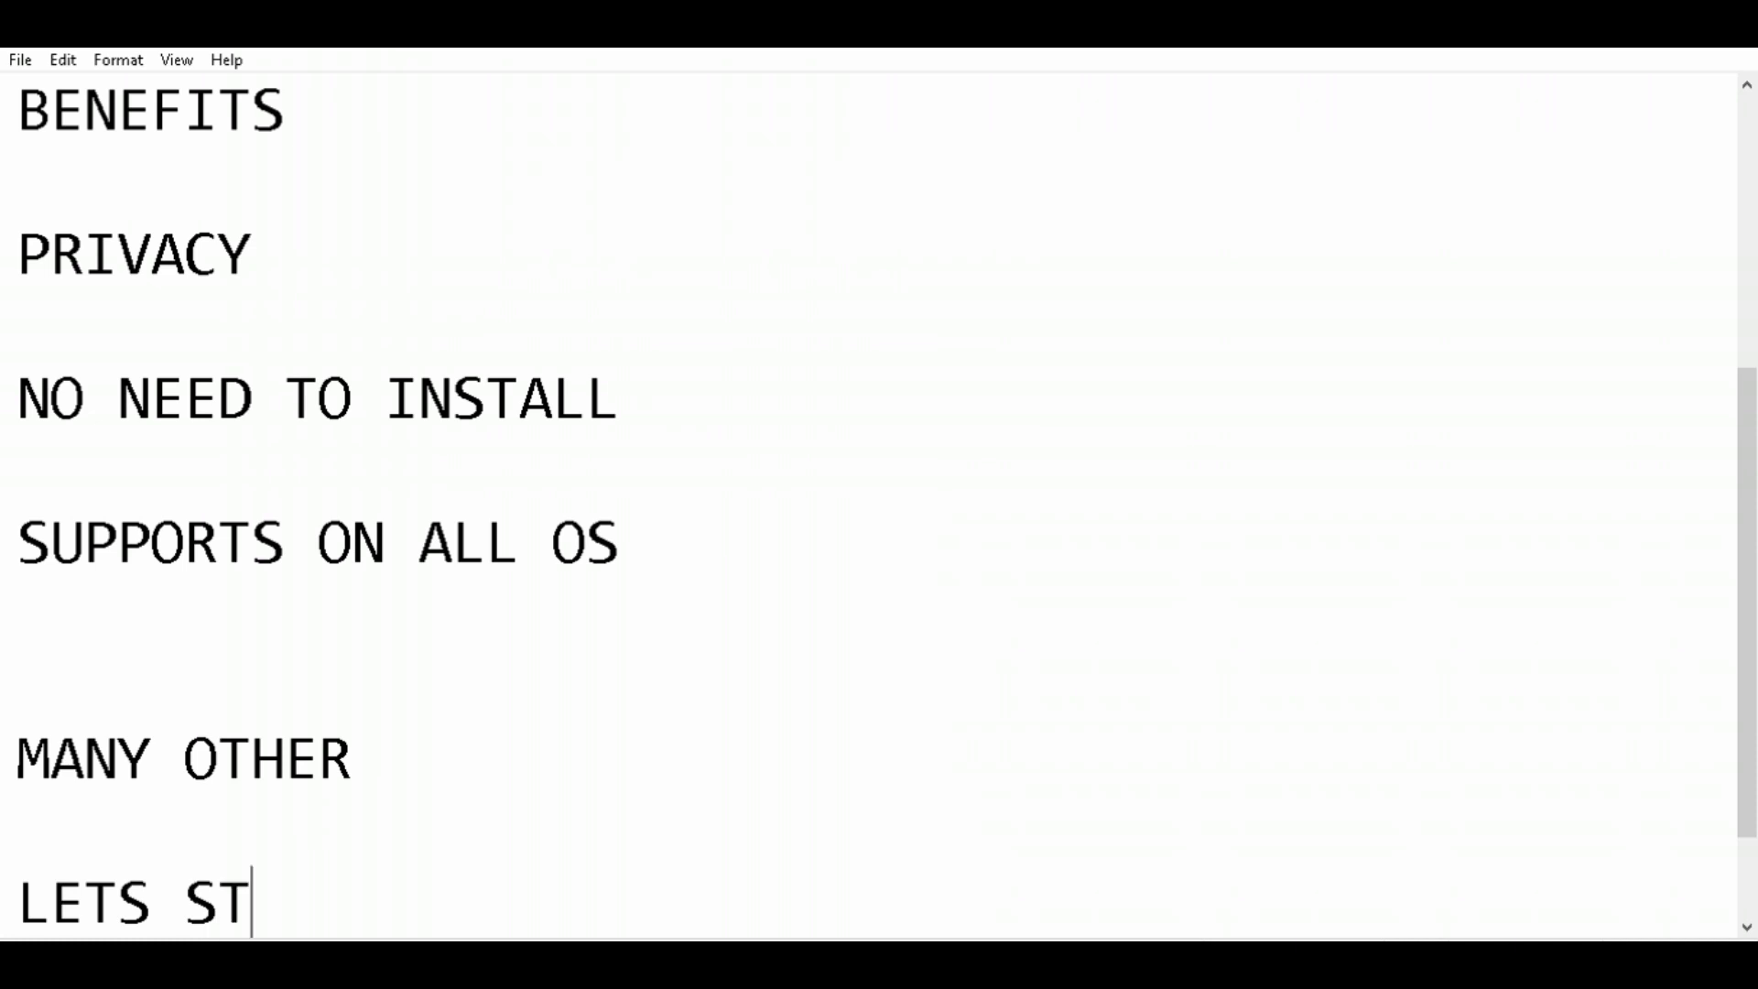
pyautogui.write('ART')
pyautogui.press('Return')
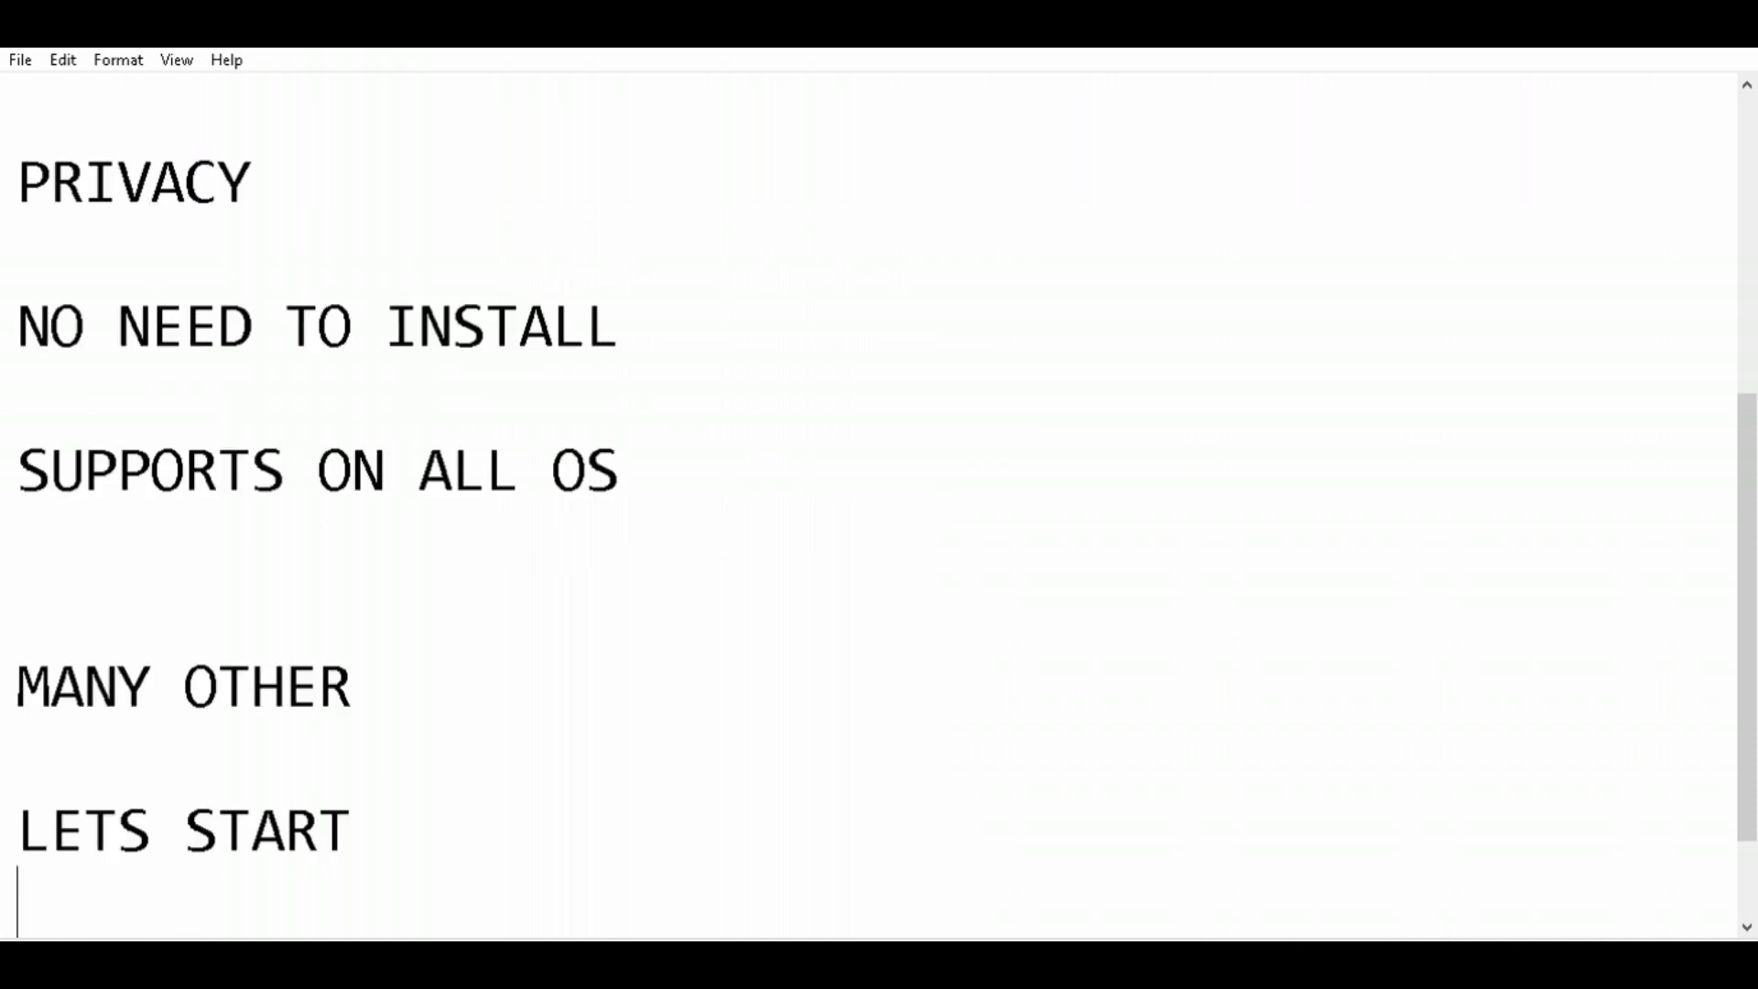
pyautogui.press('Return')
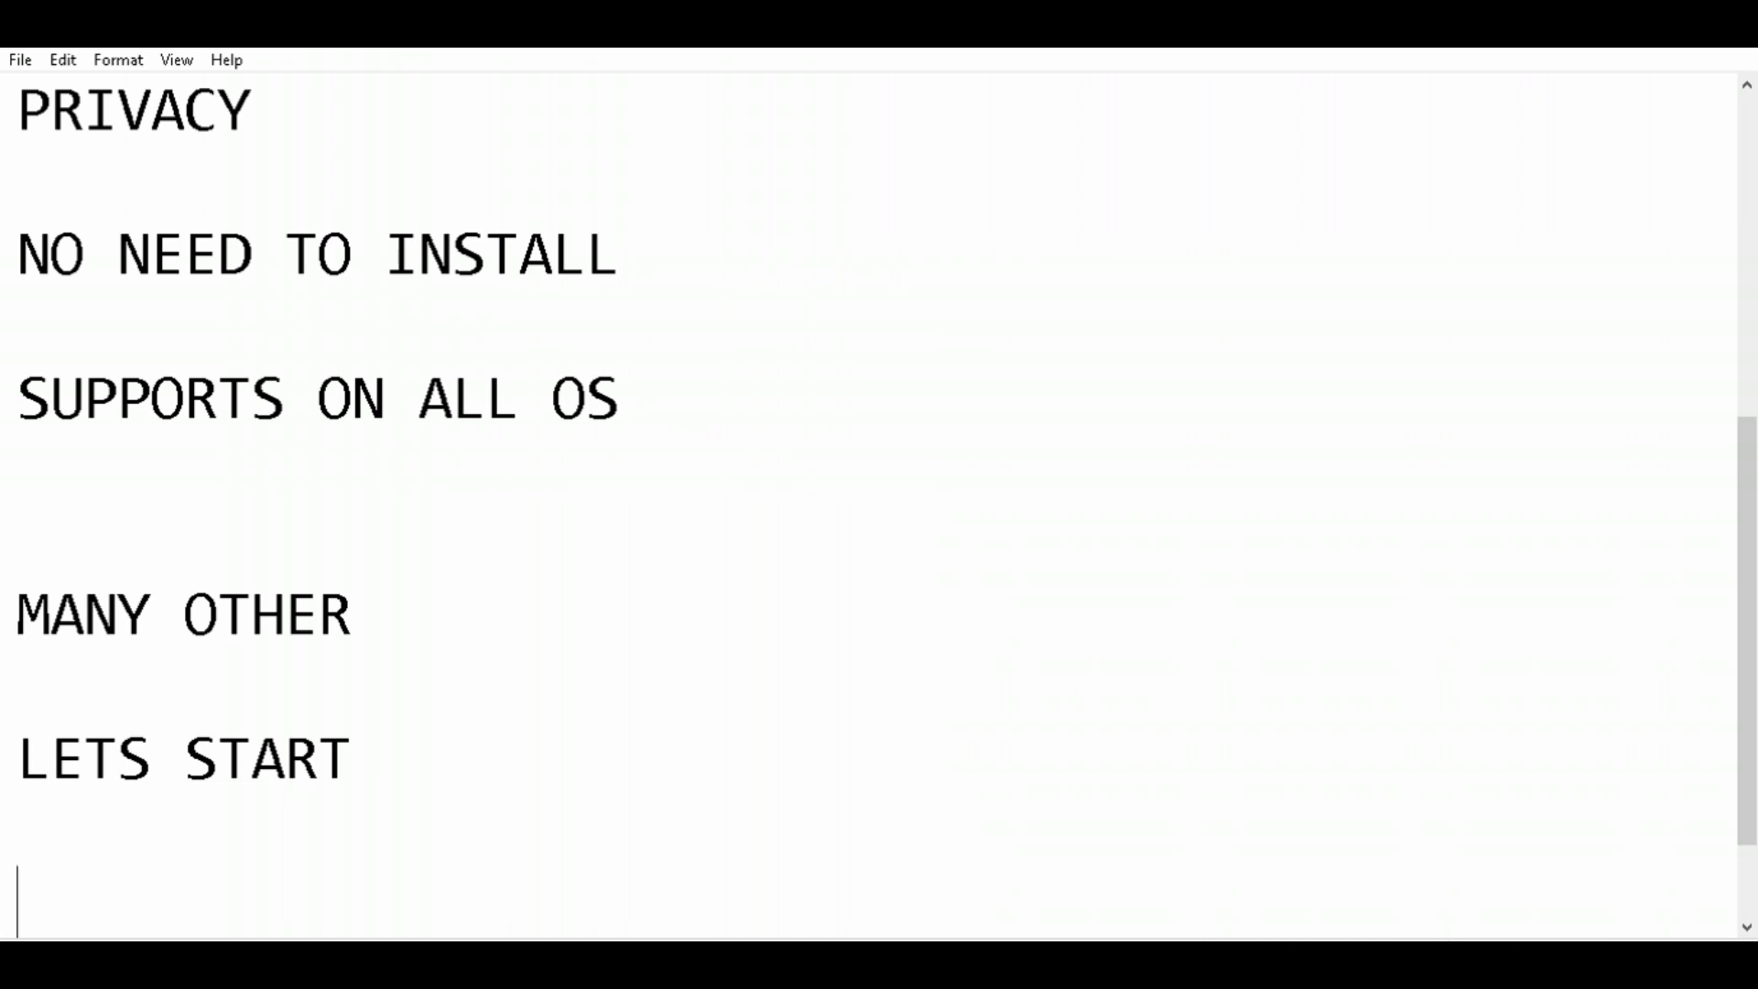
# Write "GO TO YOUR BROWSER" and, further down, "NOW LET ME START THE PROCESS" in the notes.
pyautogui.write('GO ')
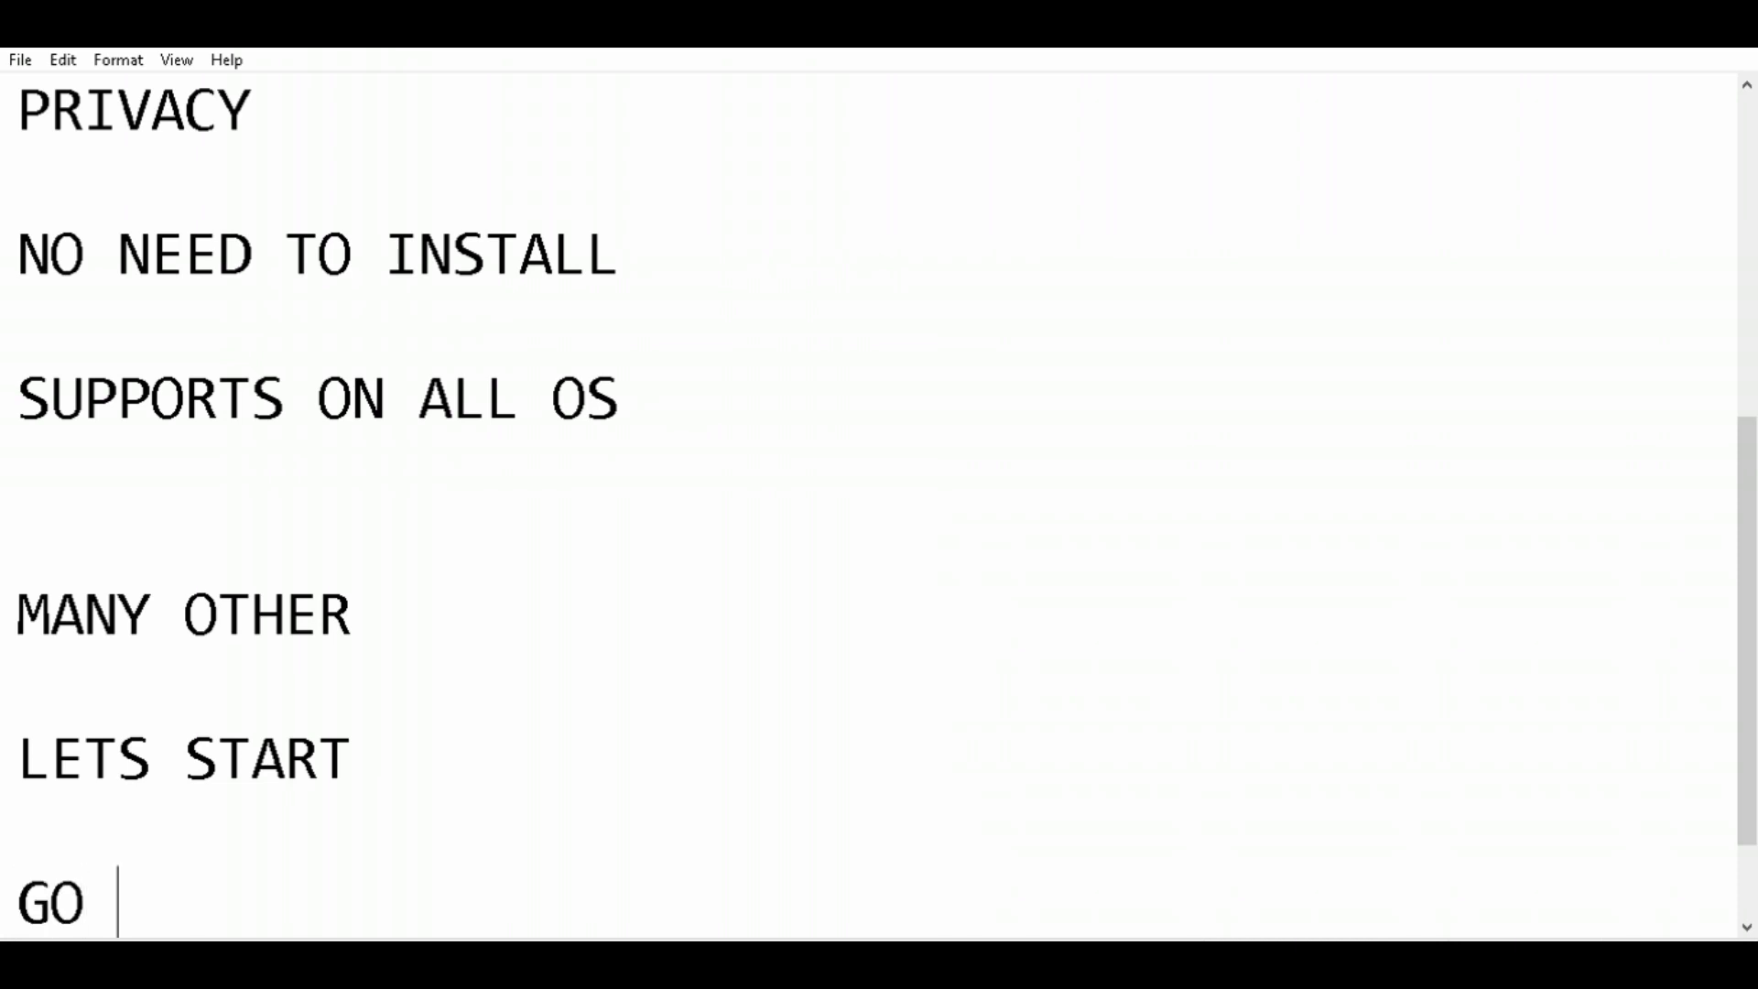
pyautogui.write('TO YOUR')
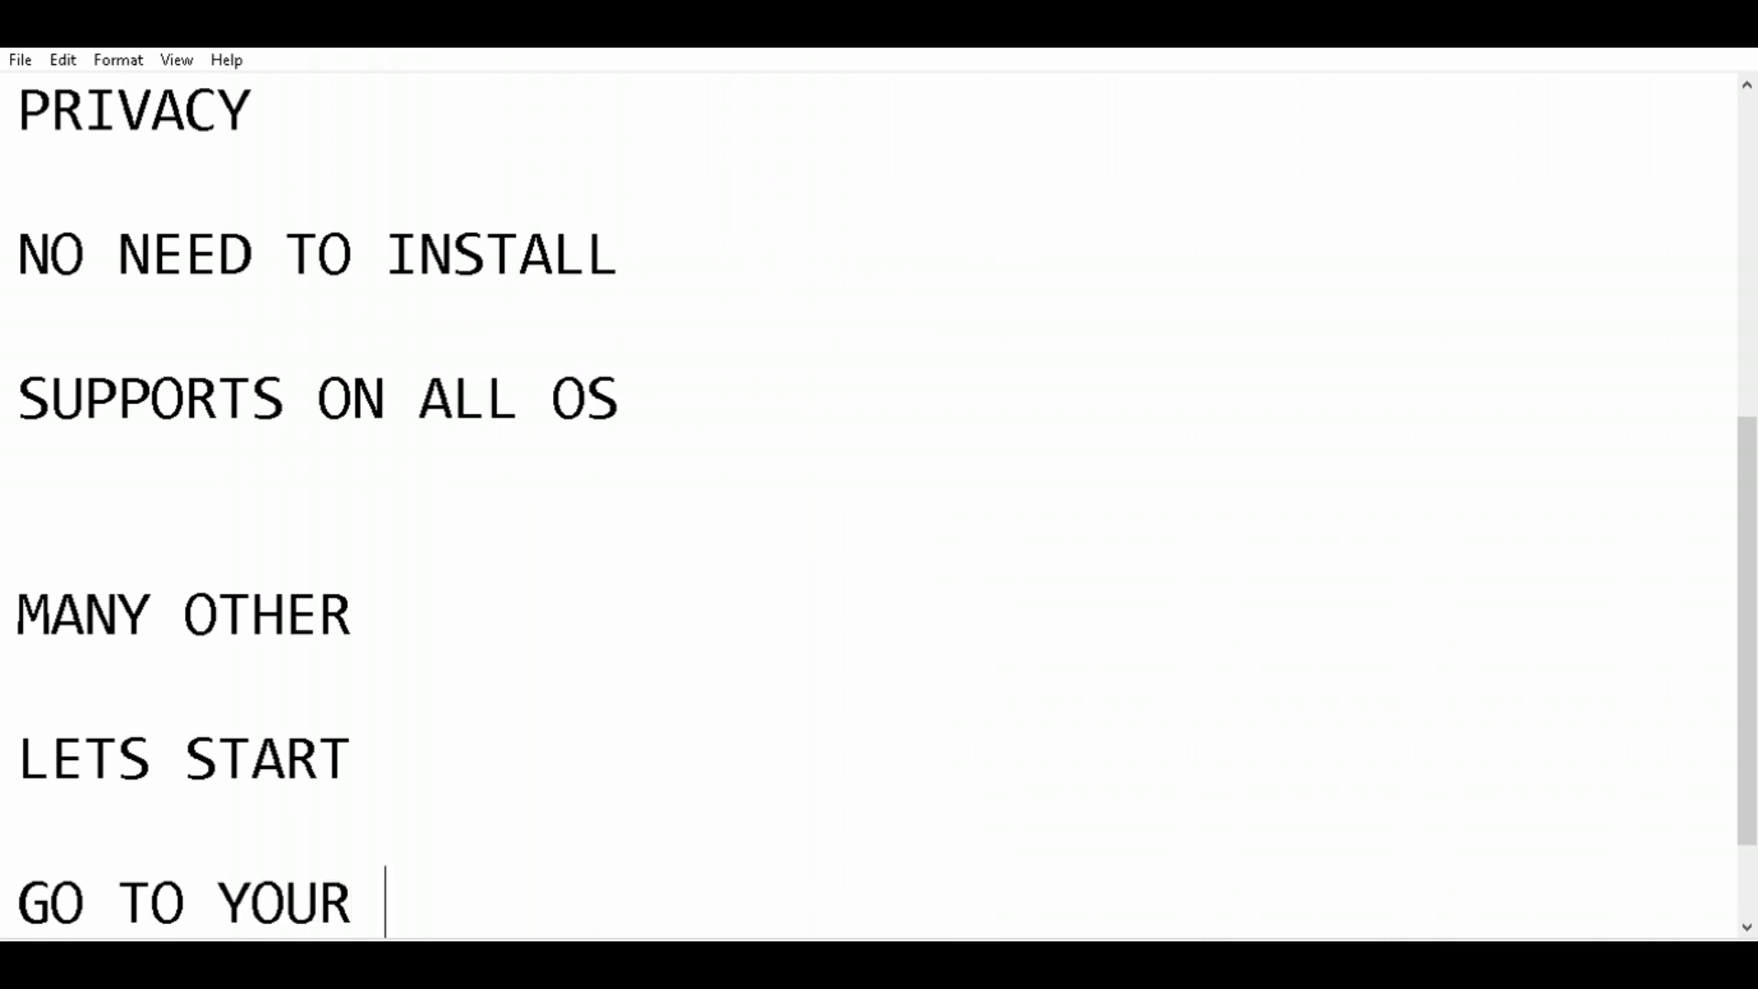
pyautogui.write(' BROWSER')
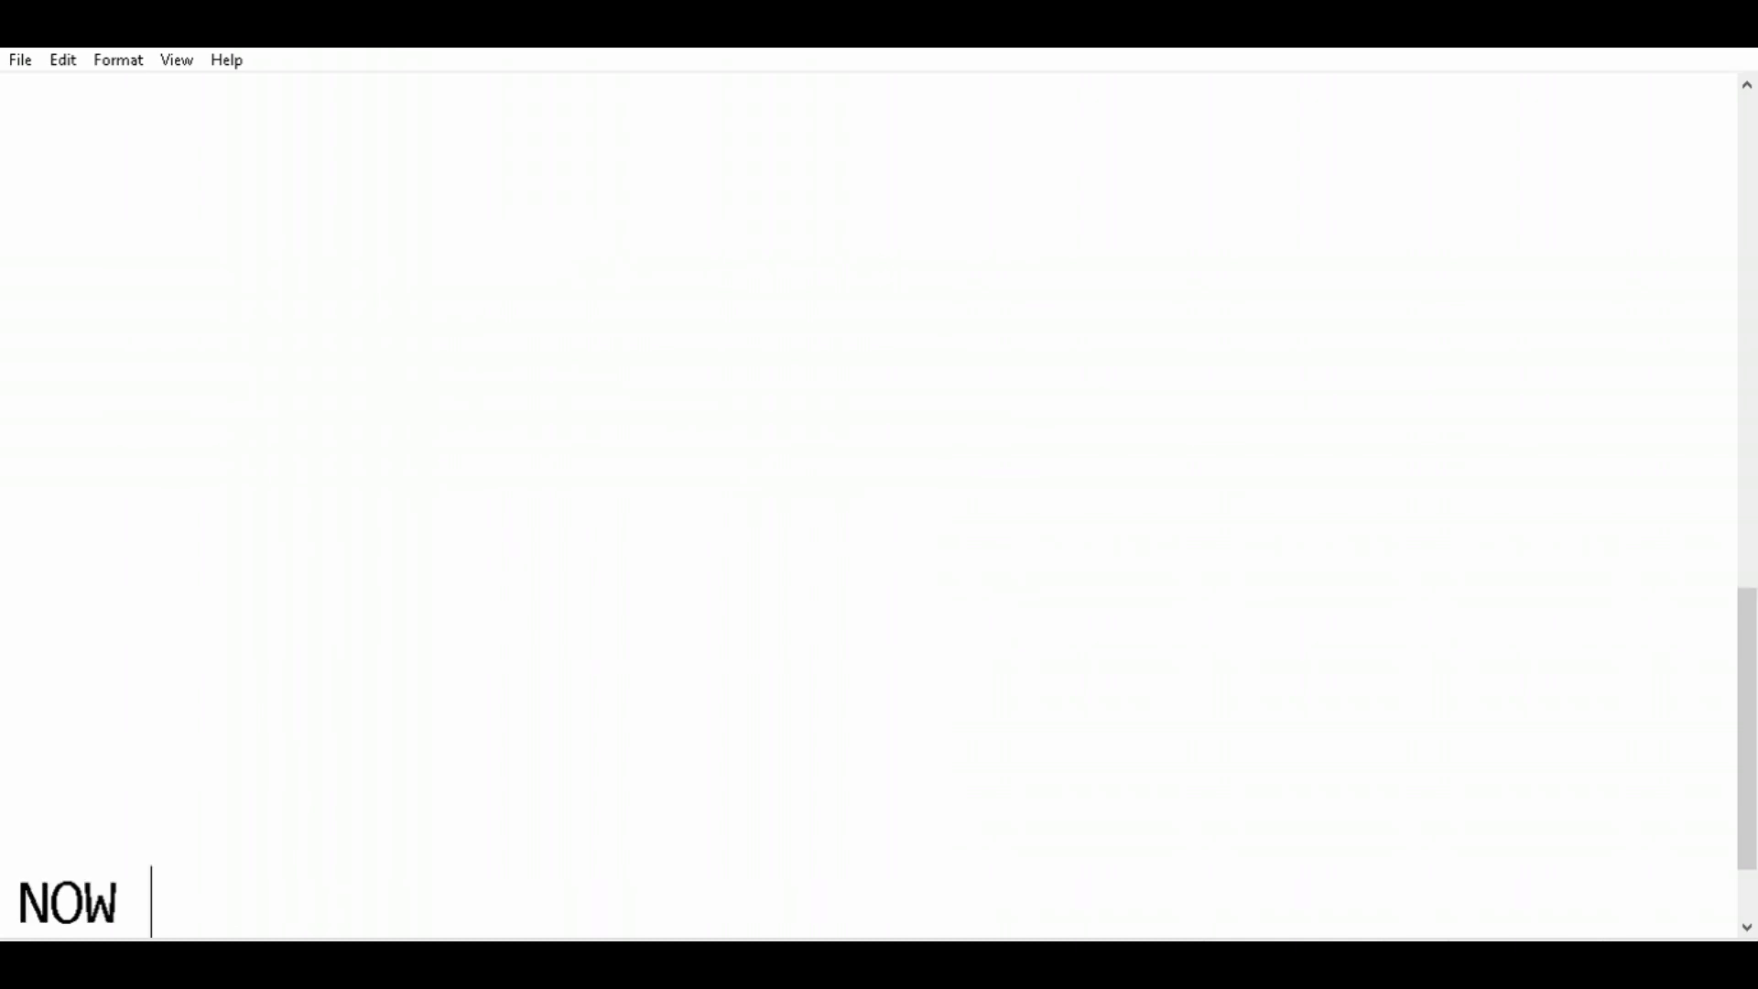
pyautogui.write('LET ME START THE PROCESS')
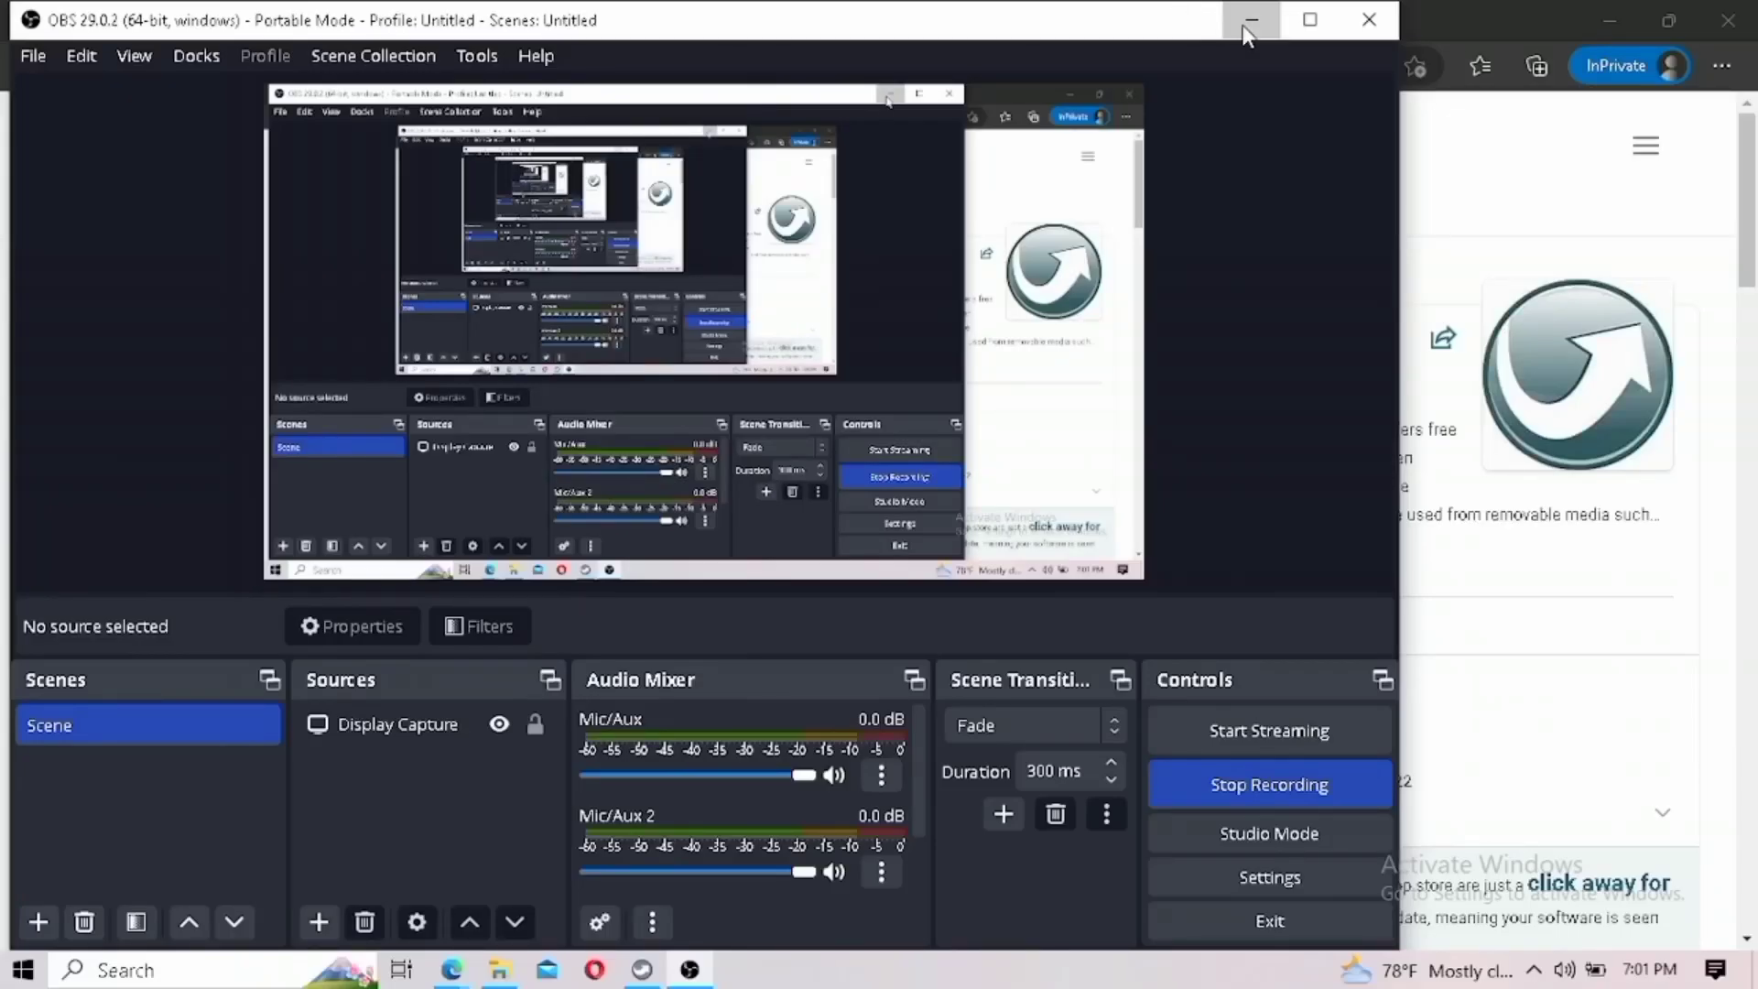
# Switch to the browser, open the PortableApps.com site from the search results and go to the platform's download details.
pyautogui.click(1246, 17)
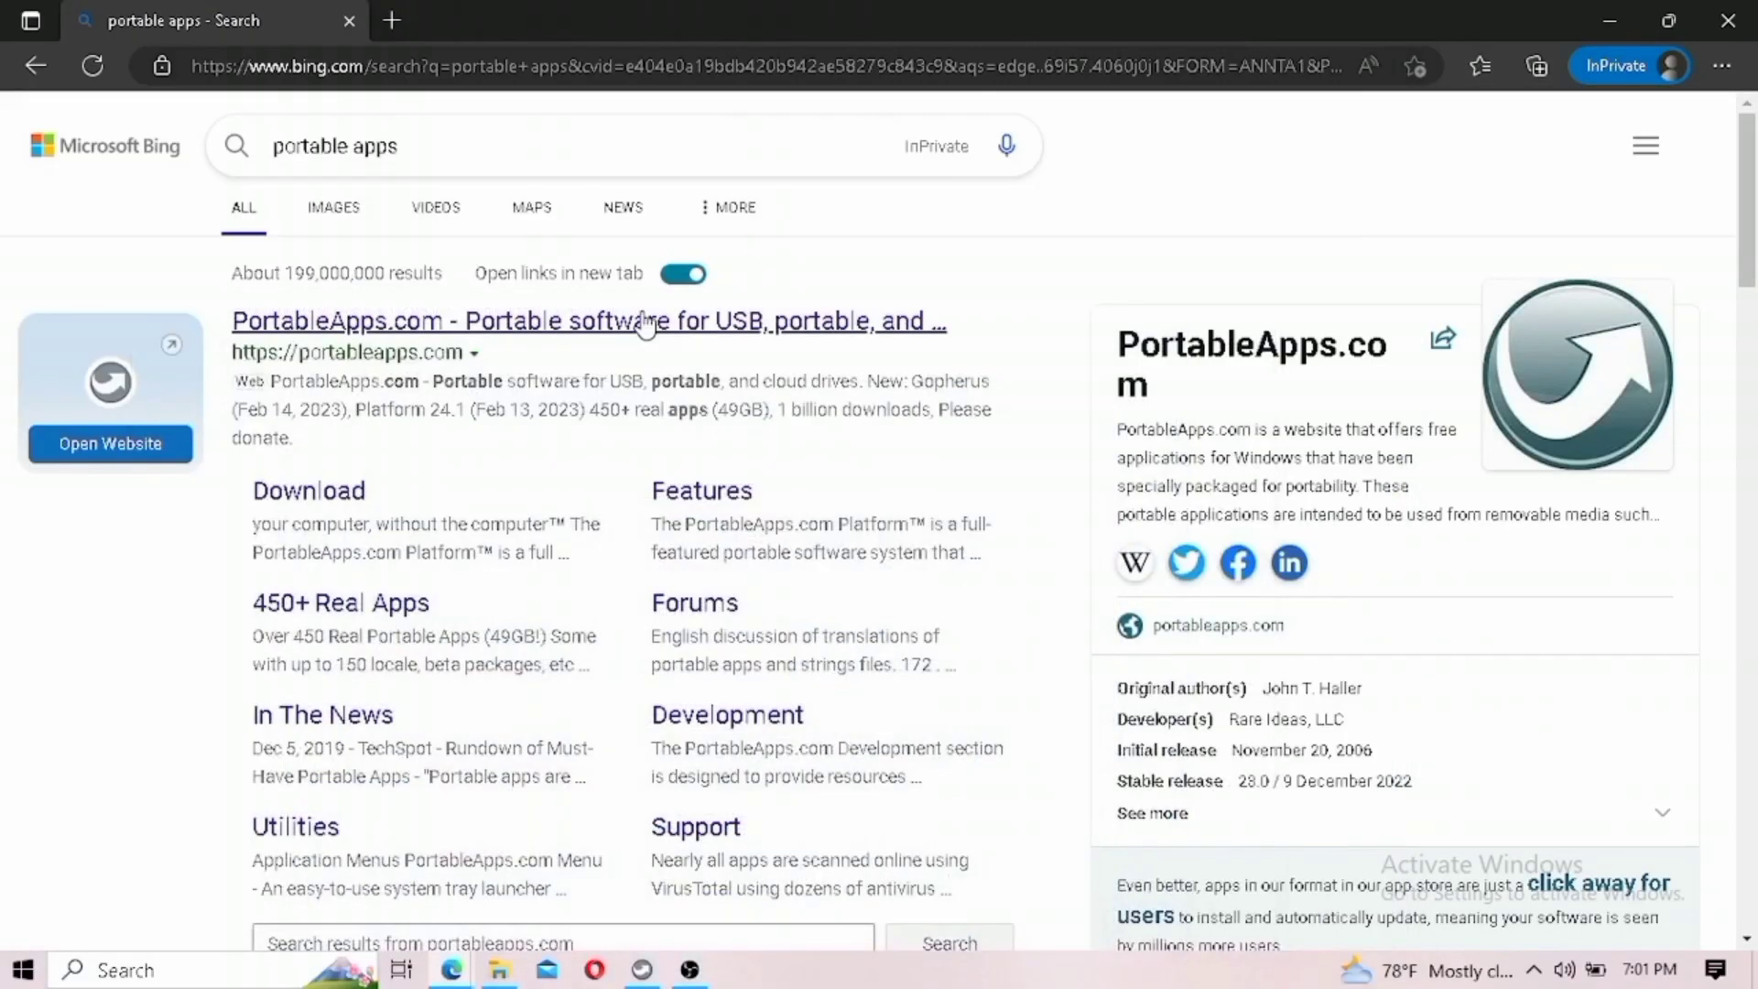
pyautogui.click(488, 323)
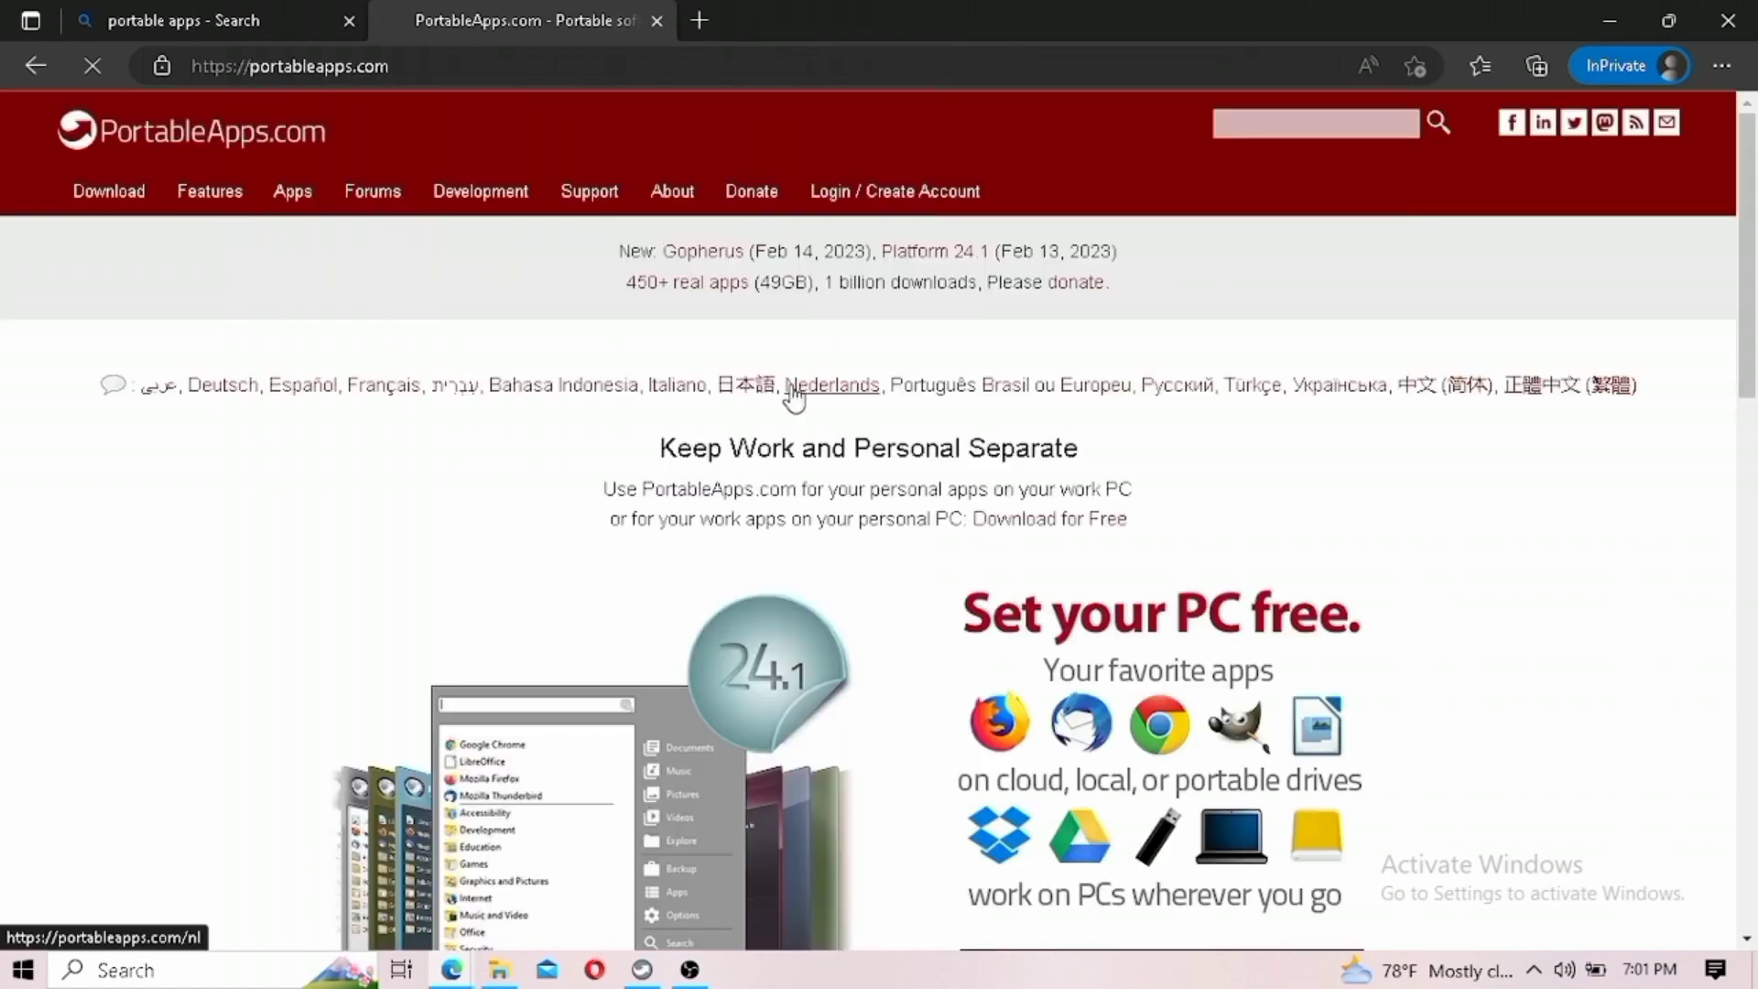
pyautogui.scroll(-2, 932, 591)
pyautogui.scroll(-6, 932, 591)
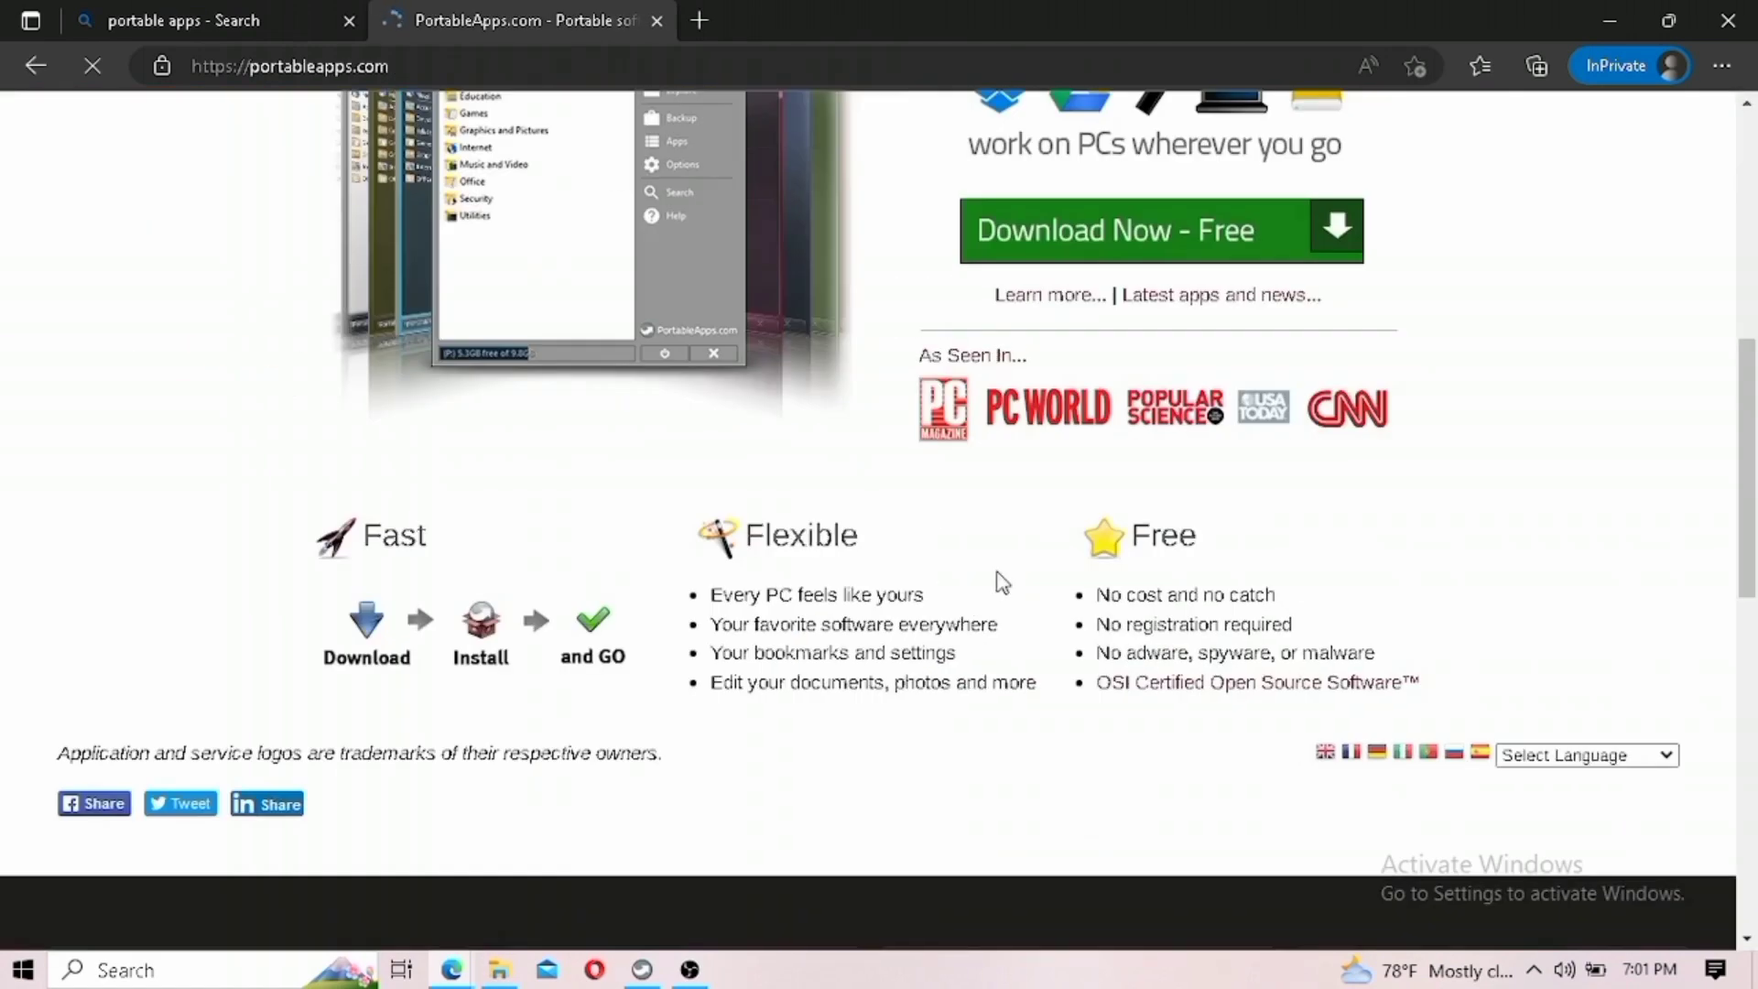
pyautogui.click(1126, 243)
pyautogui.scroll(-8, 1275, 224)
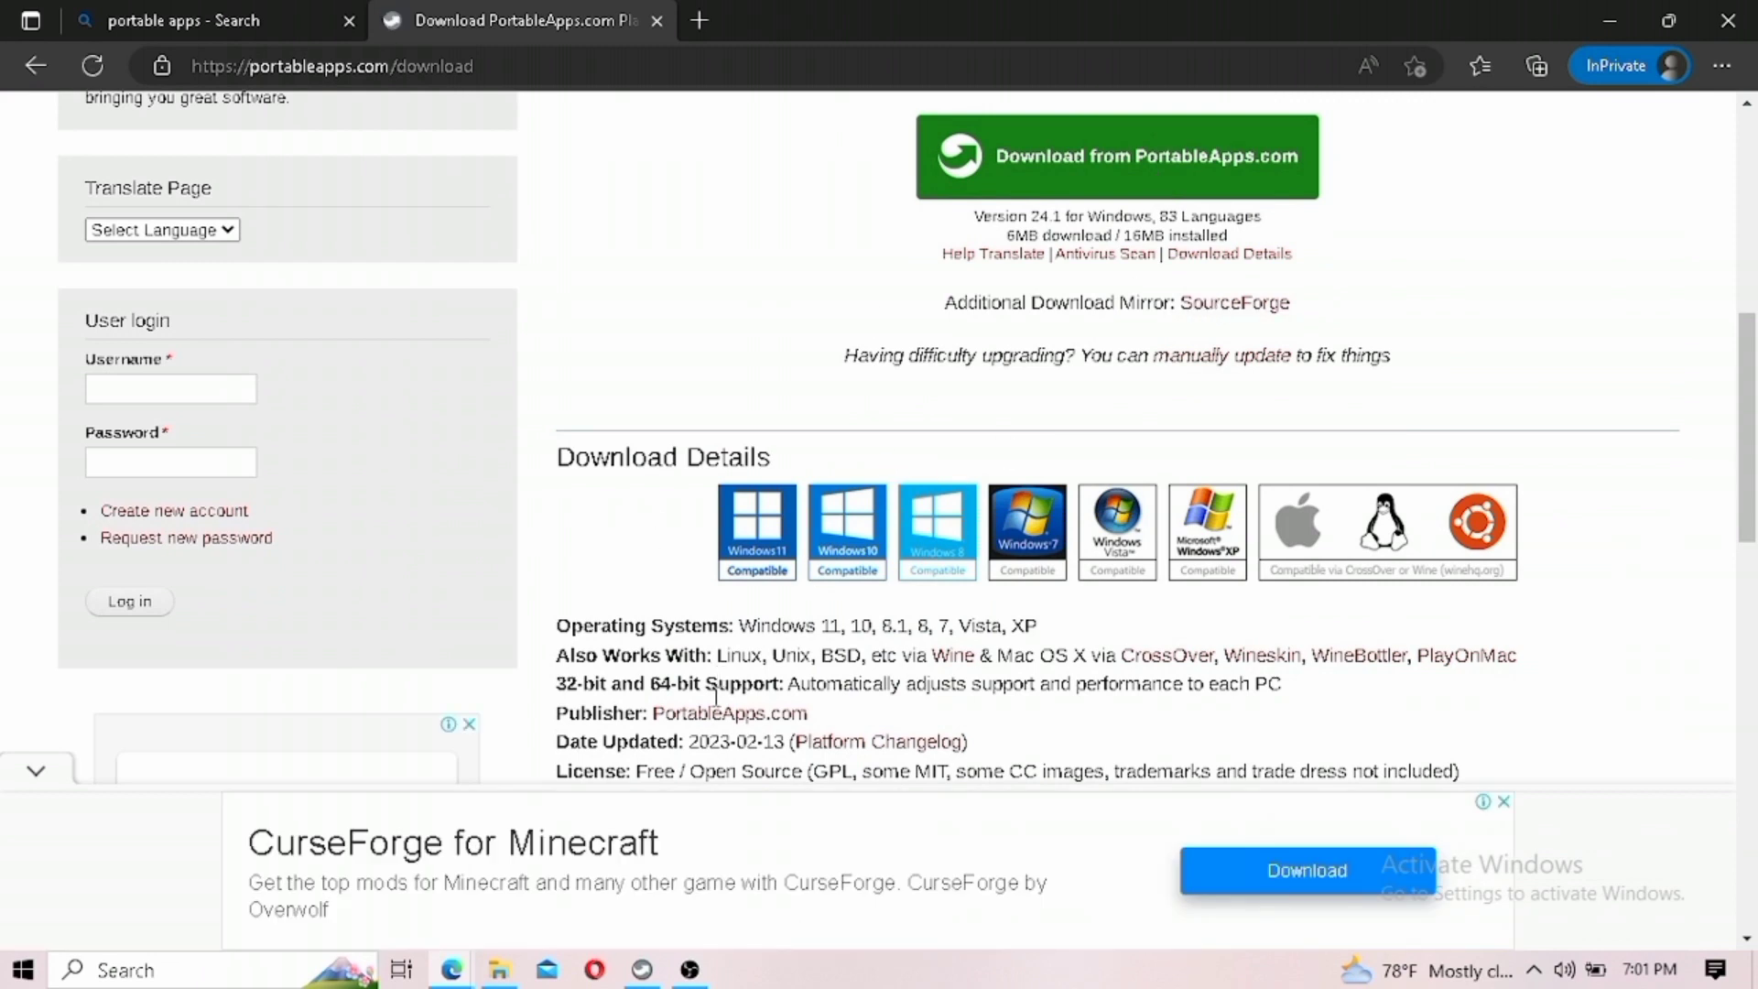
# Switch to File Explorer and view the root contents of the G: flash drive.
pyautogui.moveTo(499, 969)
pyautogui.click(488, 900)
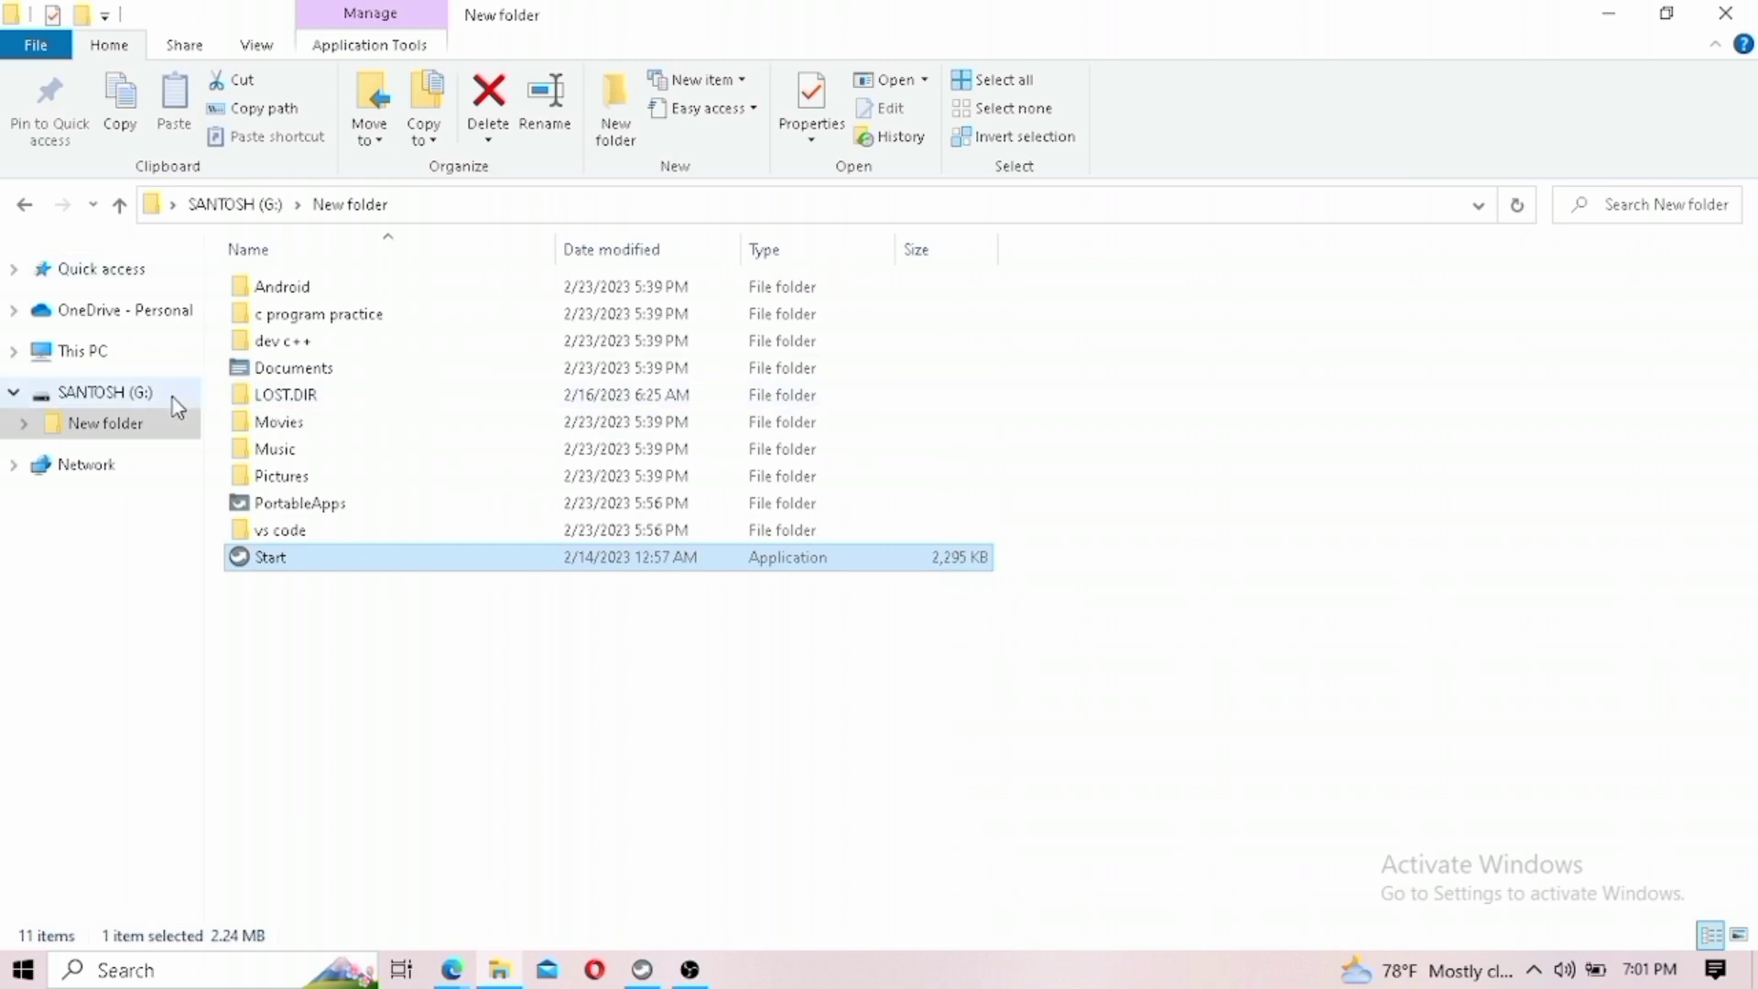
pyautogui.click(220, 205)
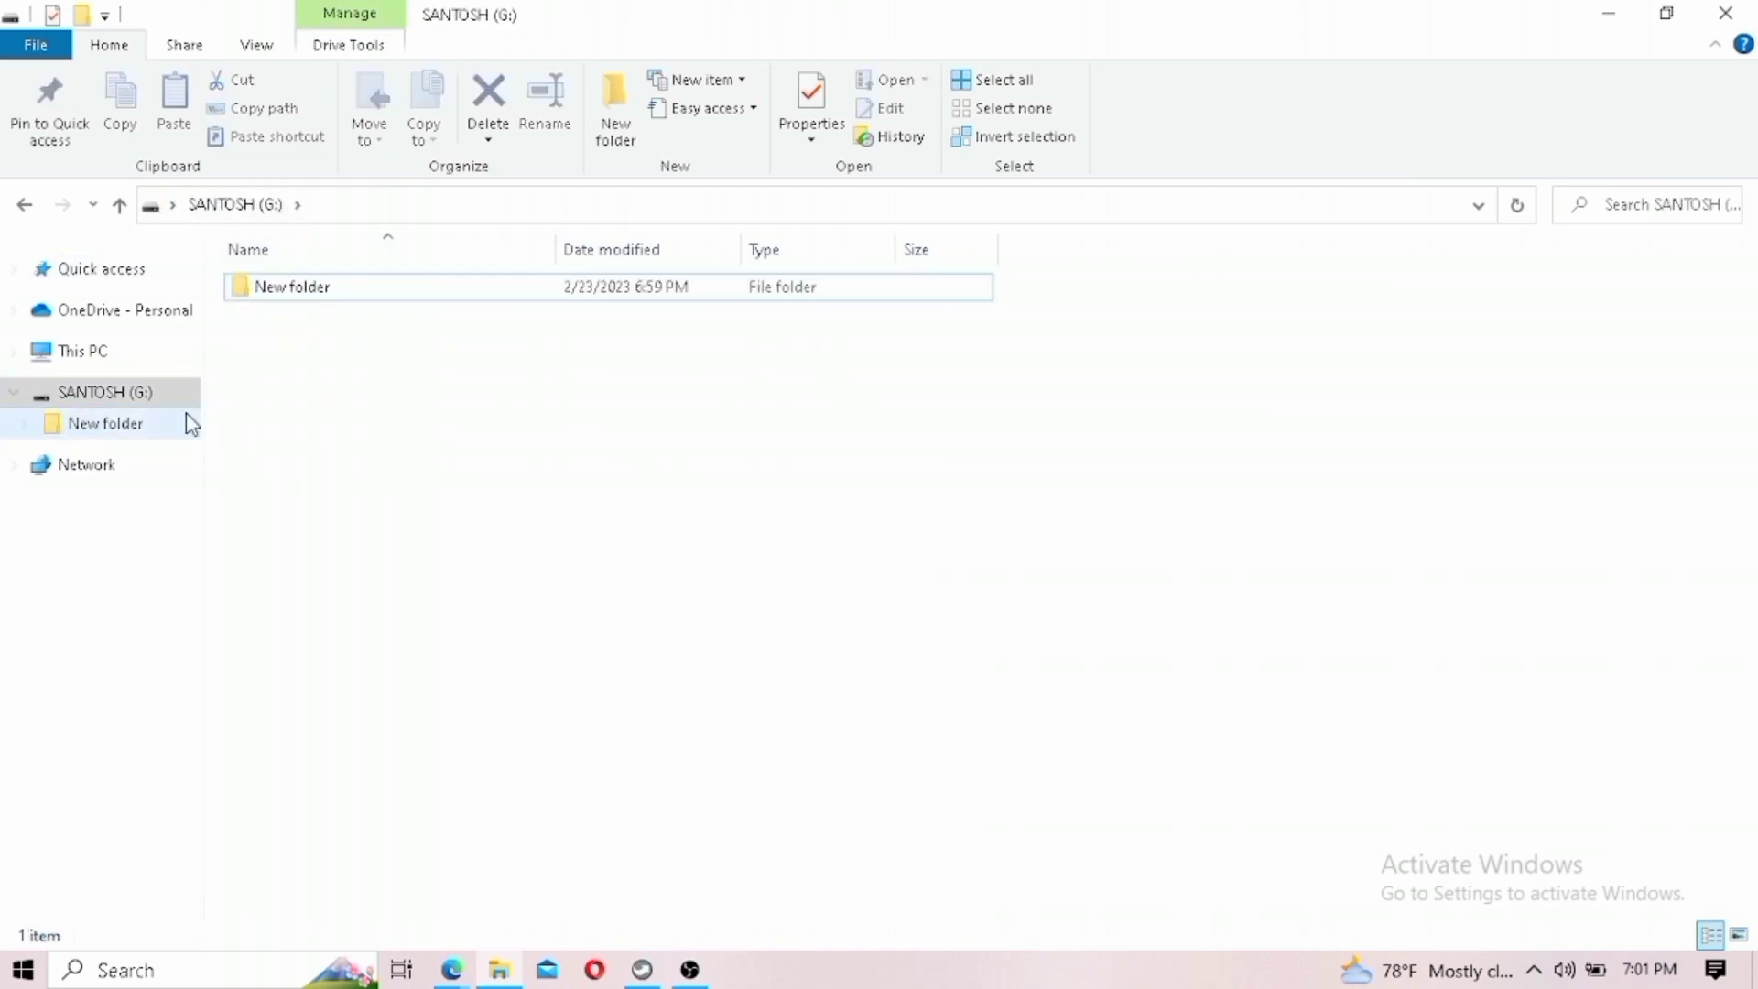
# Run the PortableApps.com_Platform_Setup_24.1 installer from Local Disk (E:), allowing it past the security warning.
pyautogui.click(128, 358)
pyautogui.doubleClick(1036, 467)
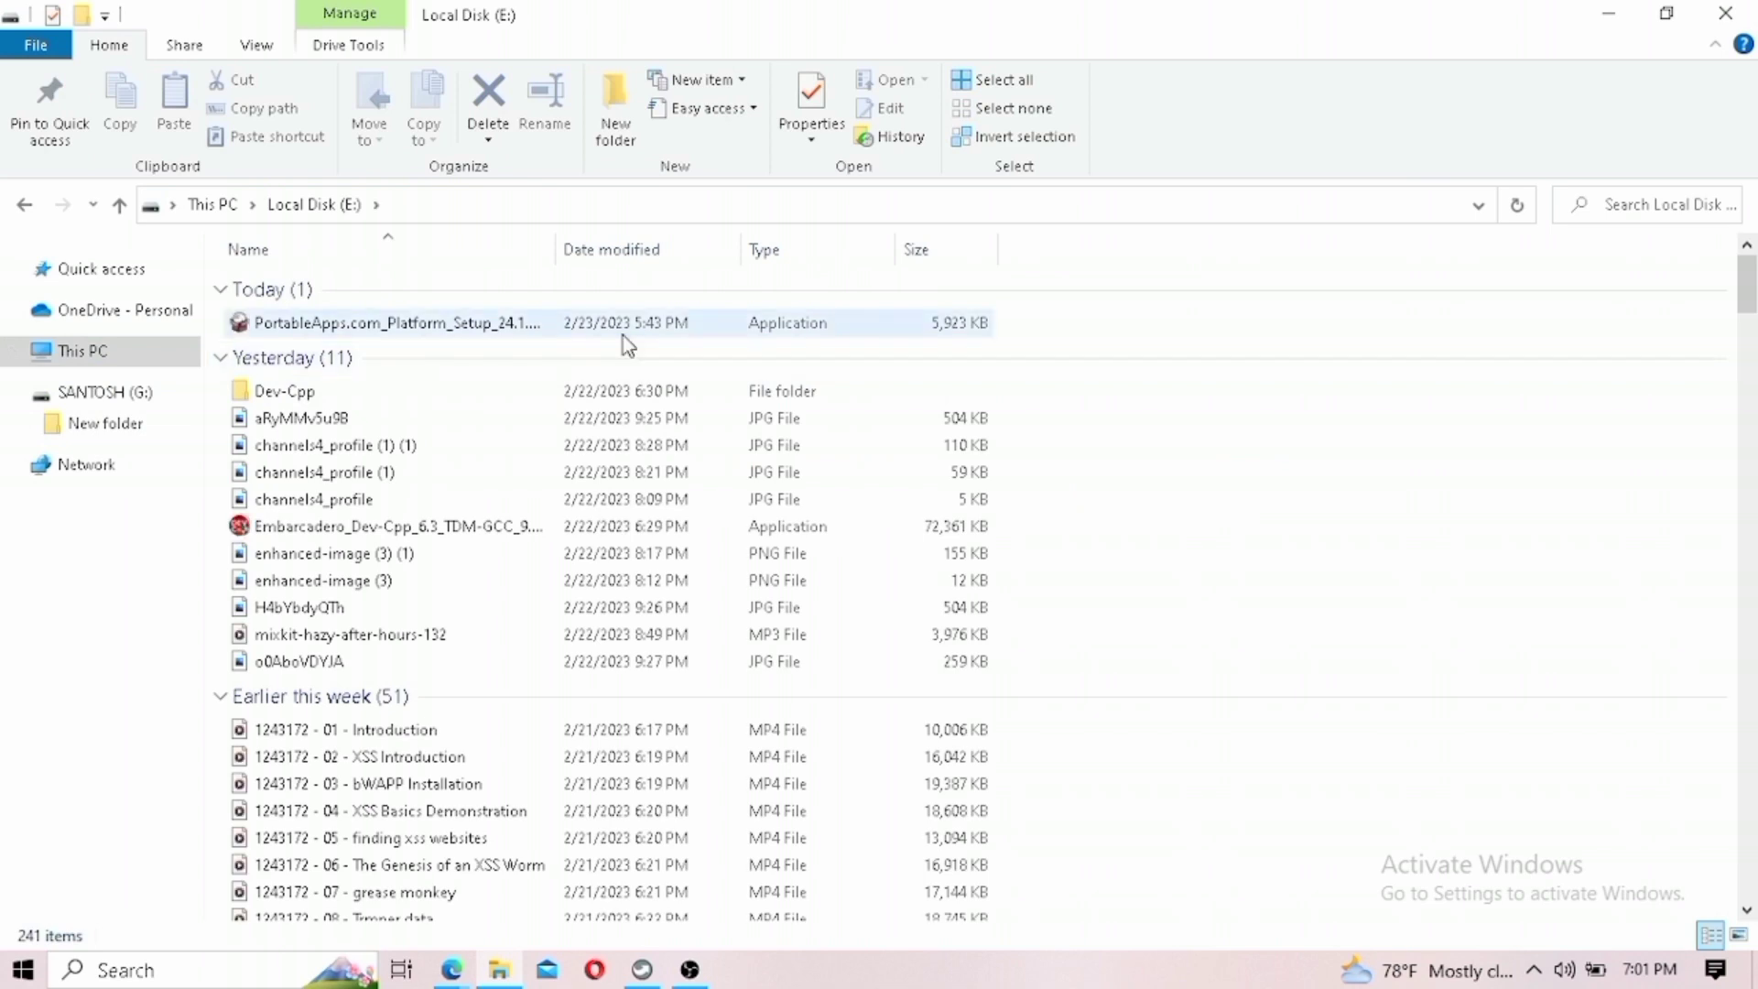
pyautogui.doubleClick(628, 329)
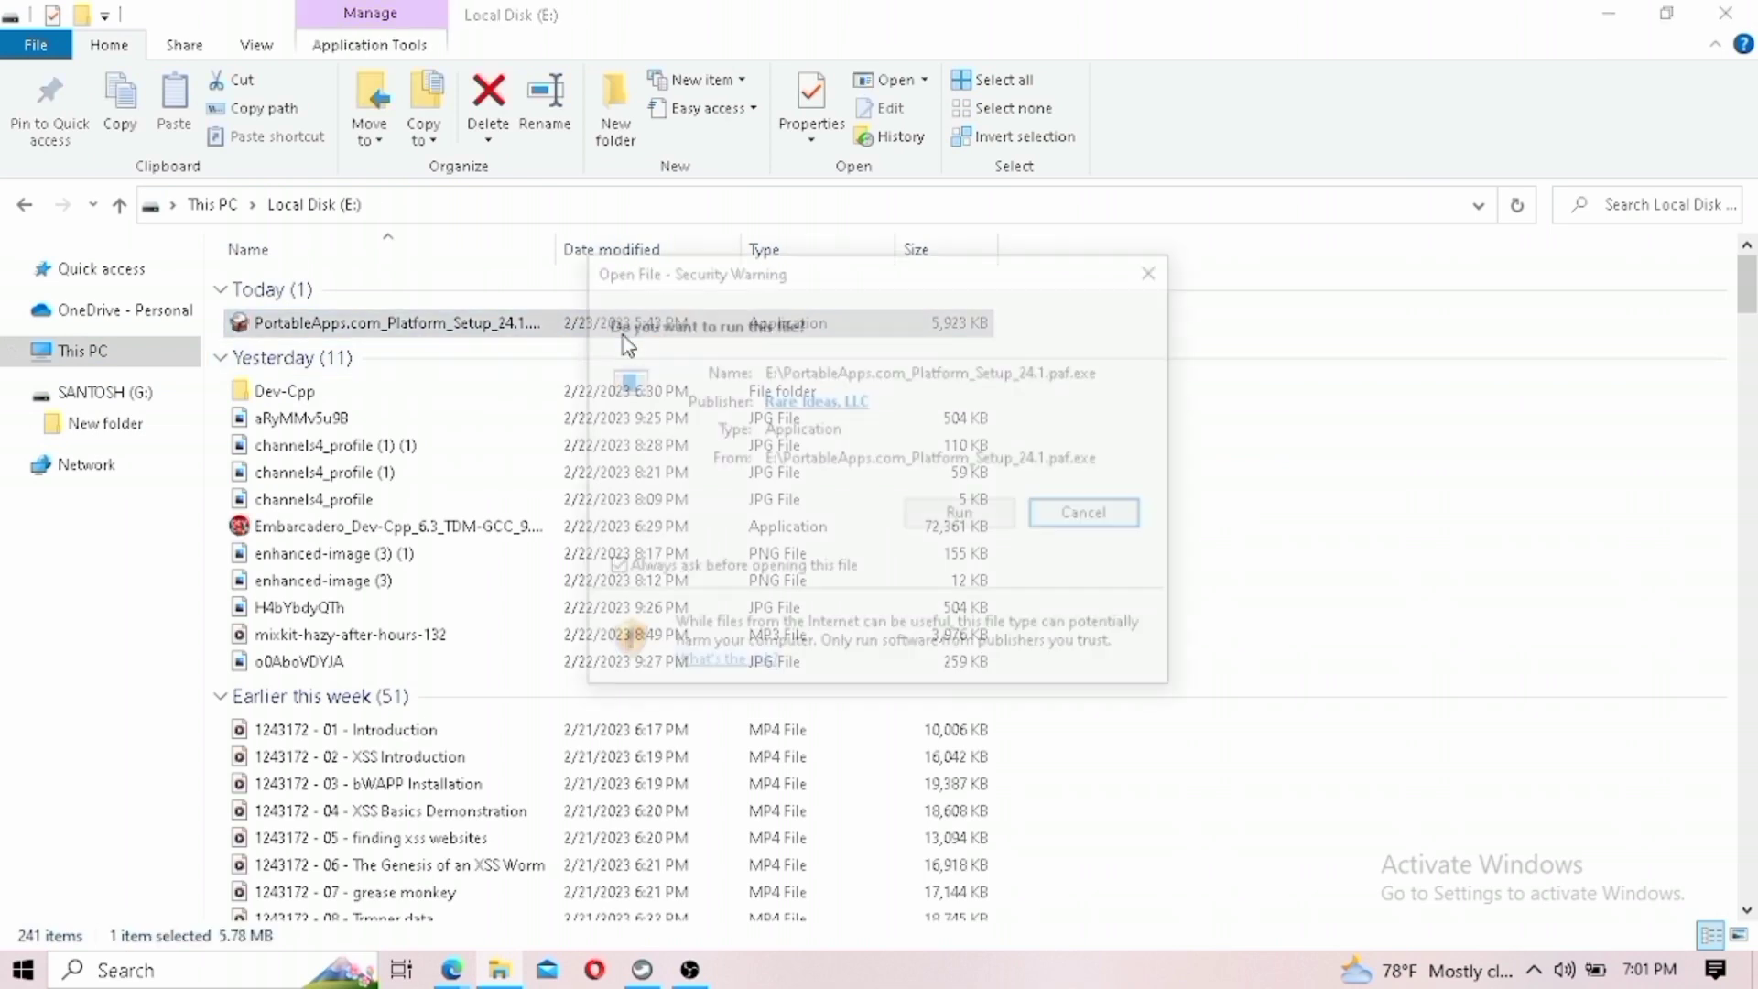
pyautogui.click(963, 514)
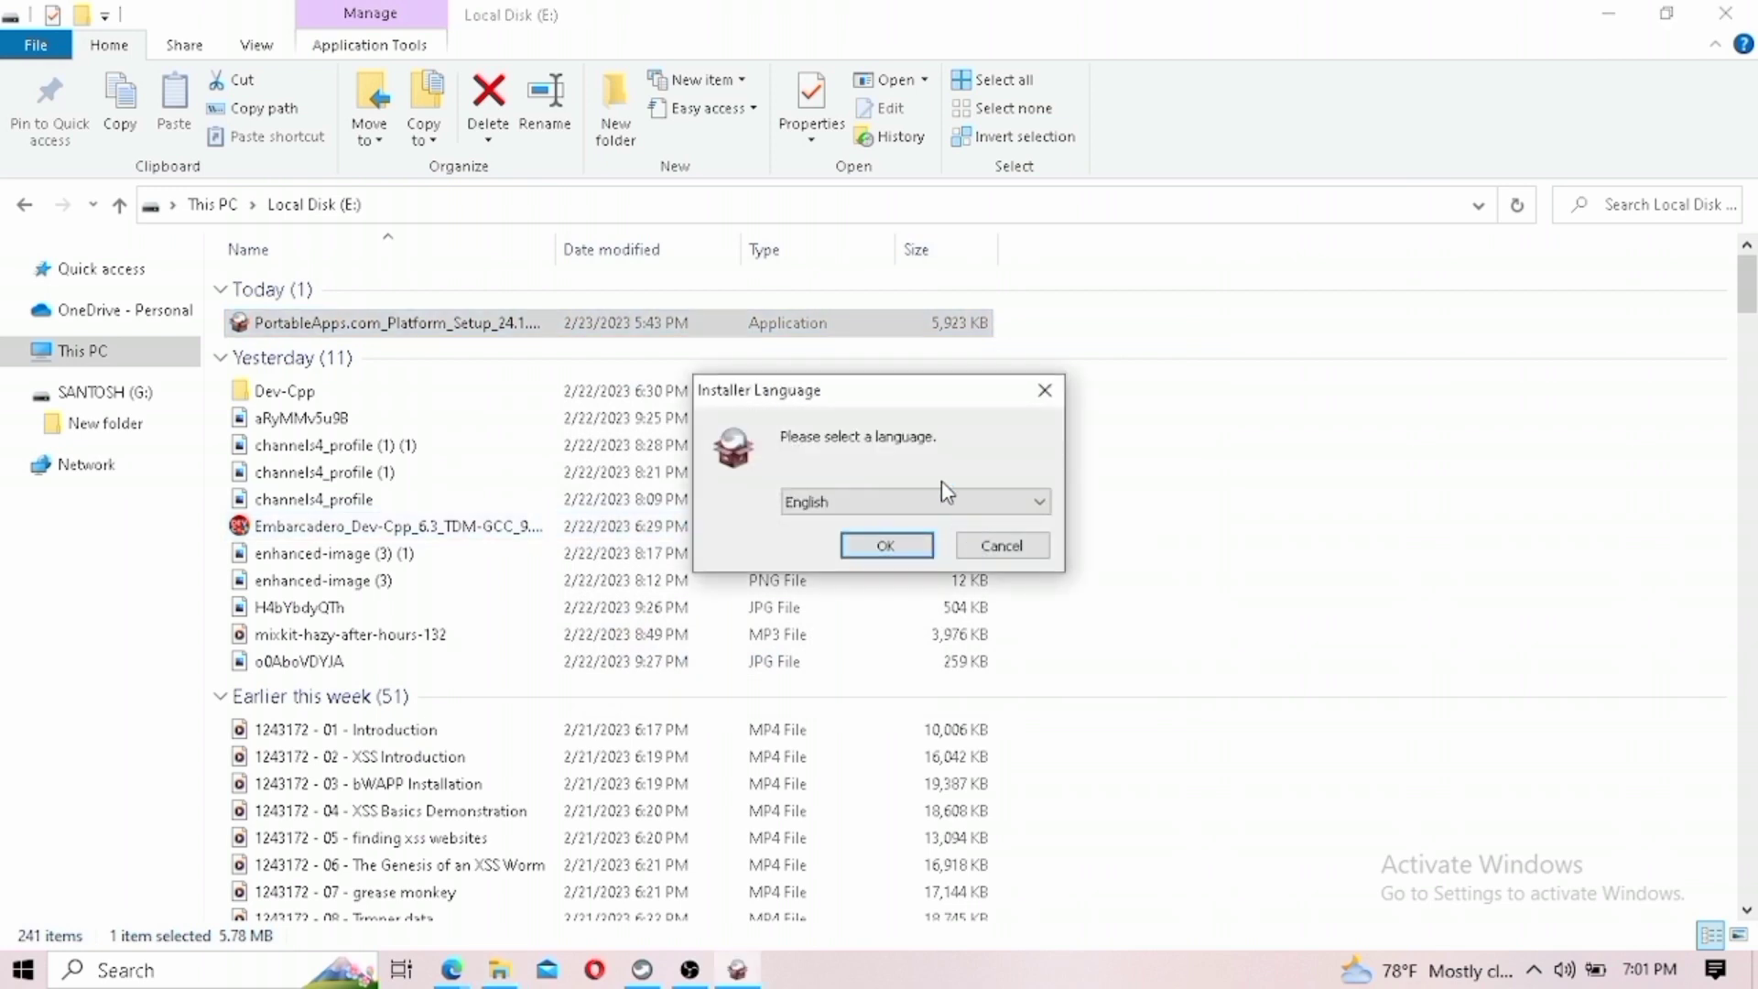
# Start a new portable installation of PortableApps.com Platform 24.1 in English on the G: drive.
pyautogui.click(916, 547)
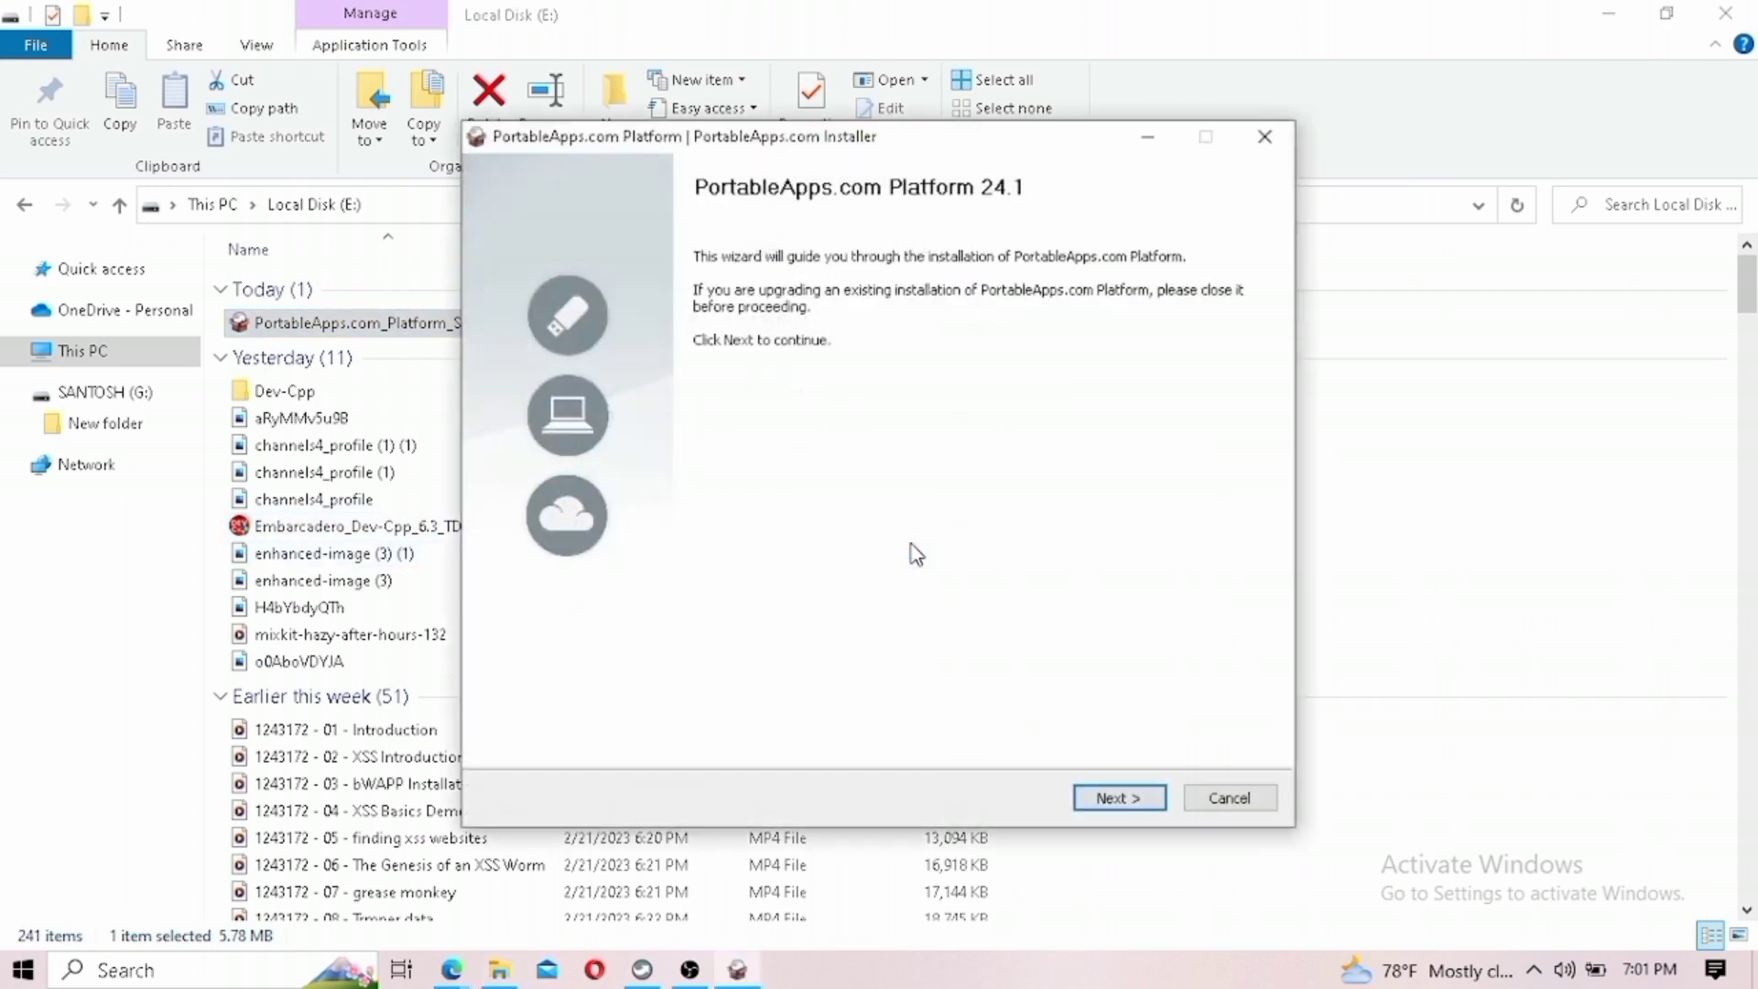
pyautogui.click(1149, 808)
pyautogui.click(1137, 804)
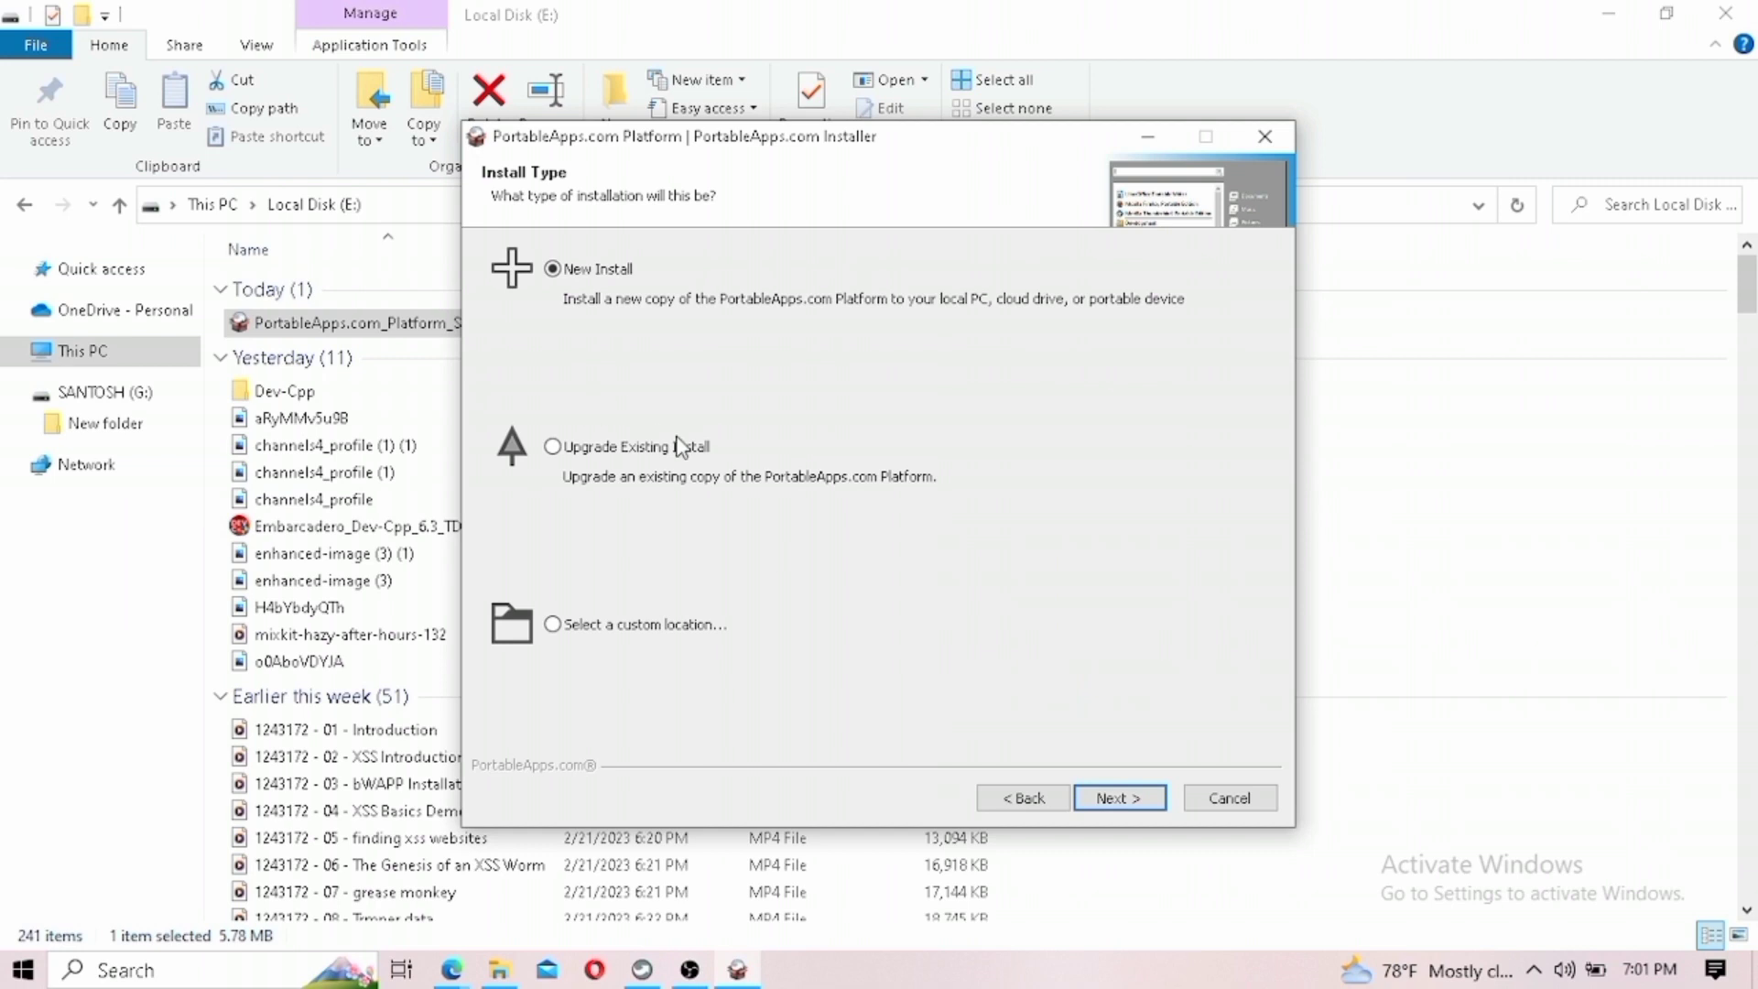
pyautogui.click(1142, 800)
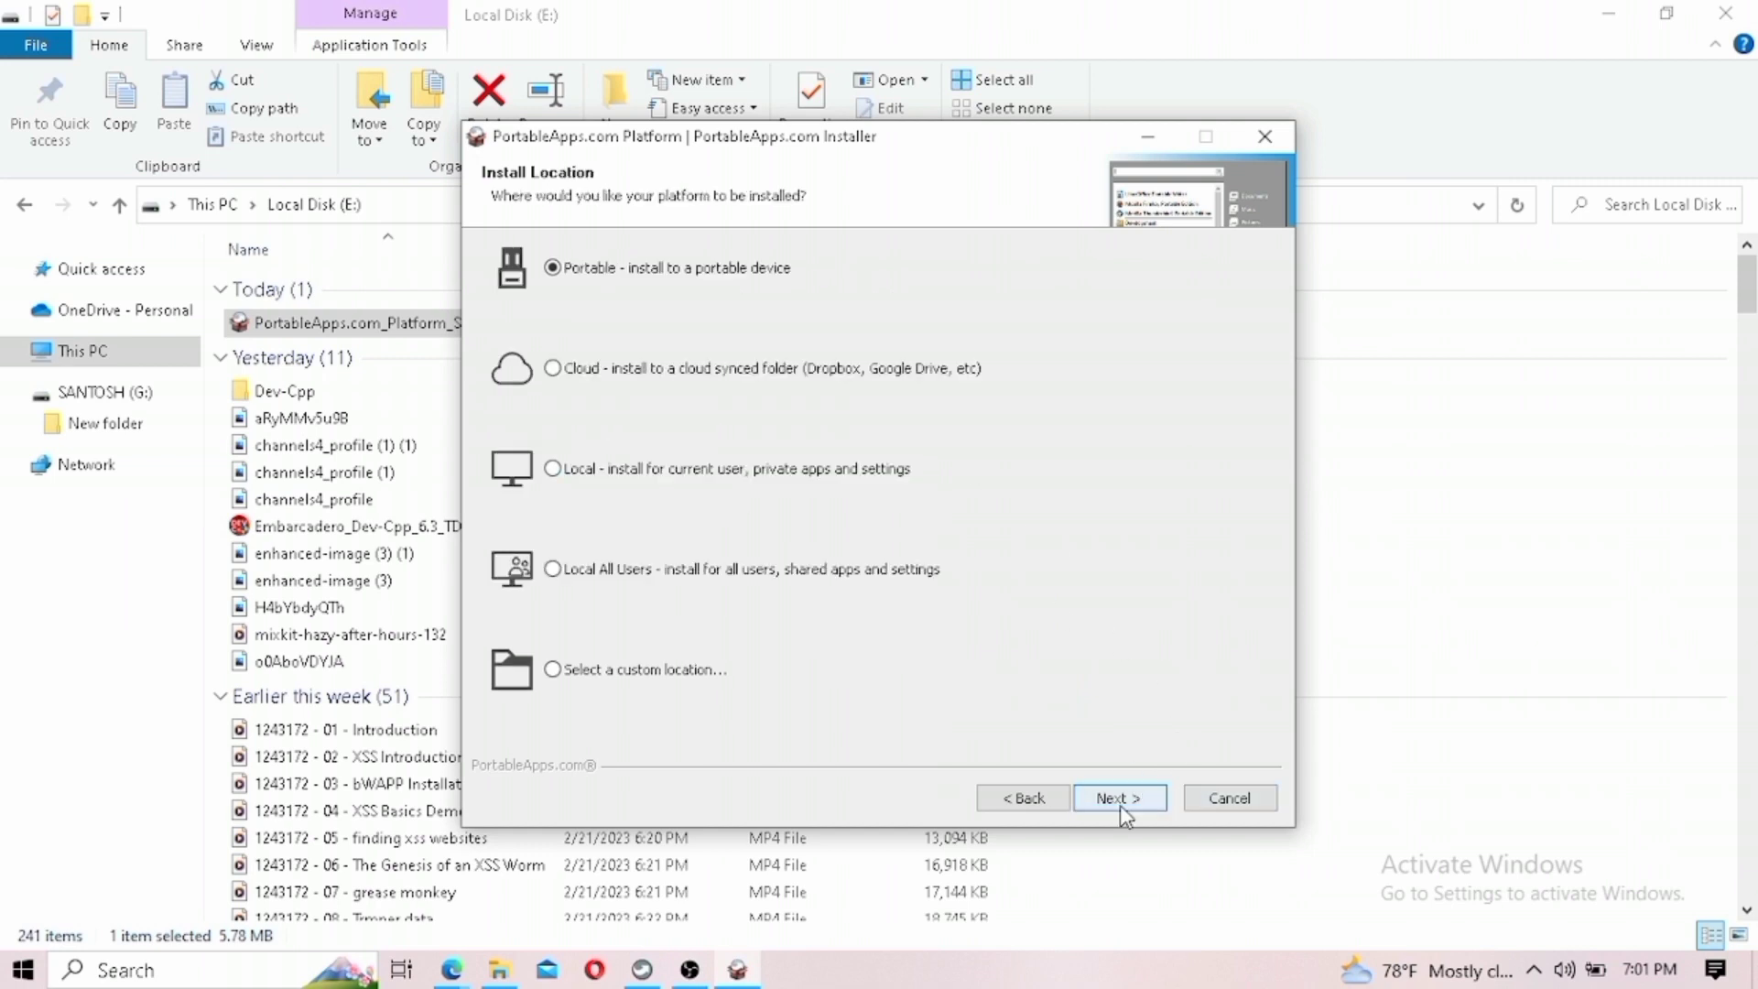
pyautogui.click(1124, 815)
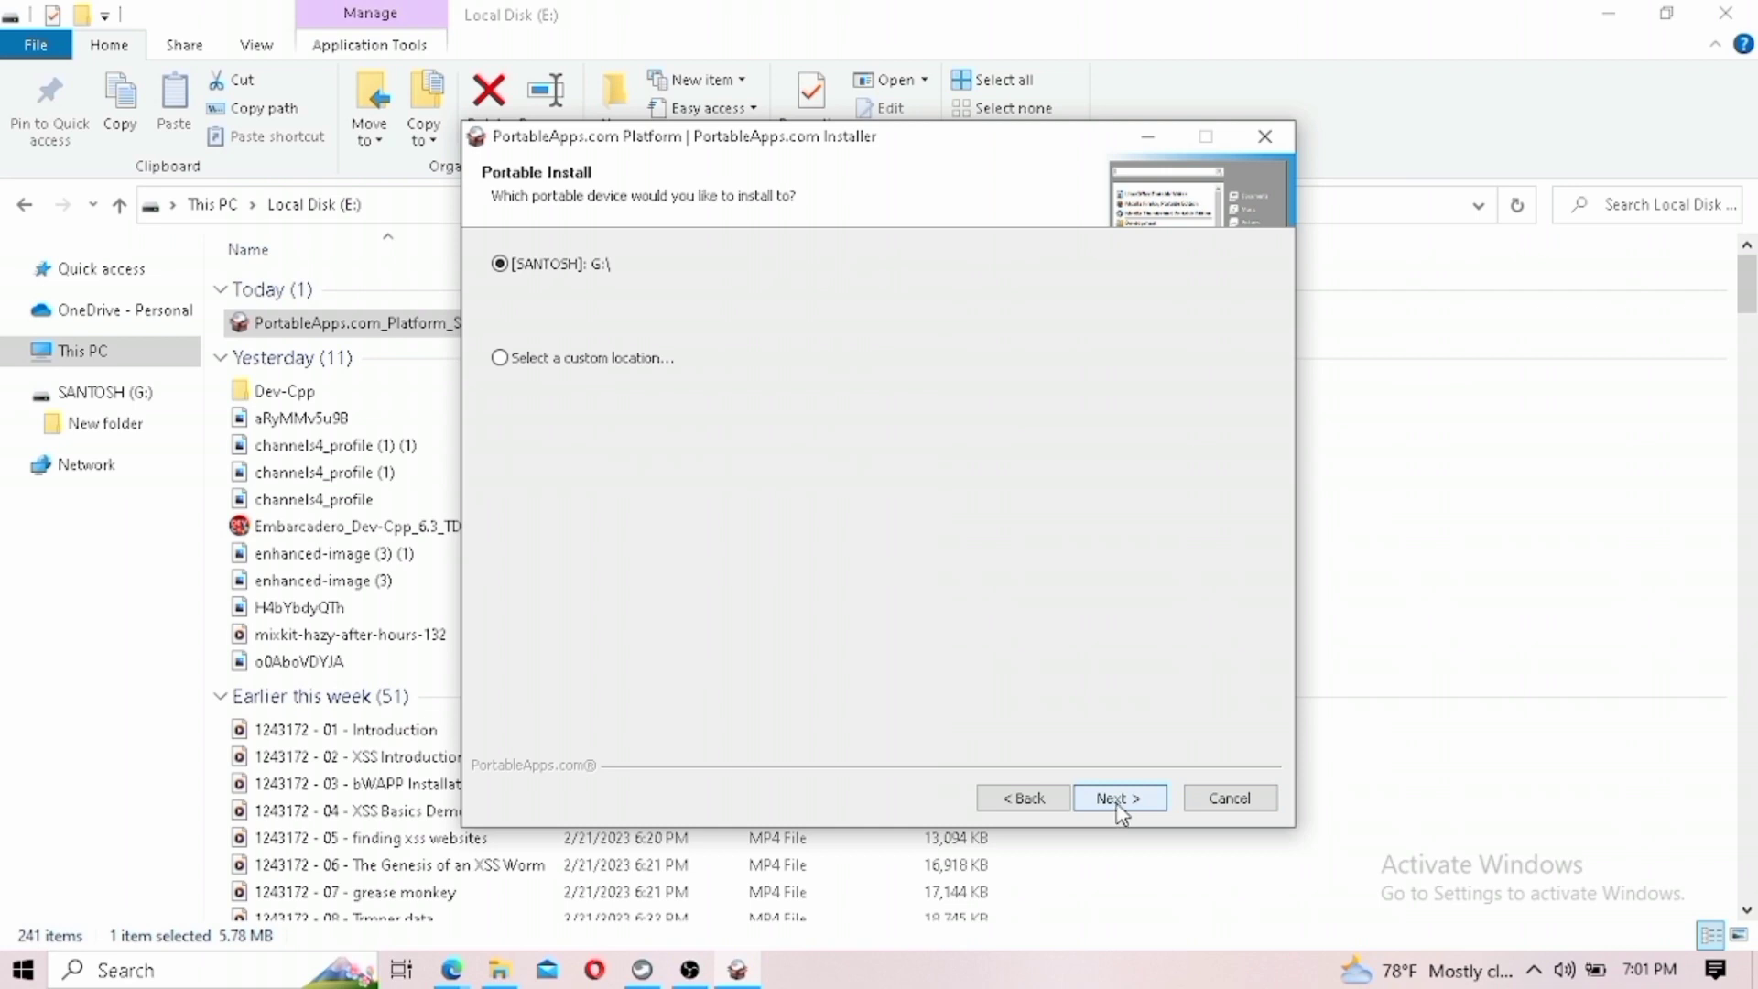
pyautogui.click(1118, 806)
pyautogui.click(1119, 806)
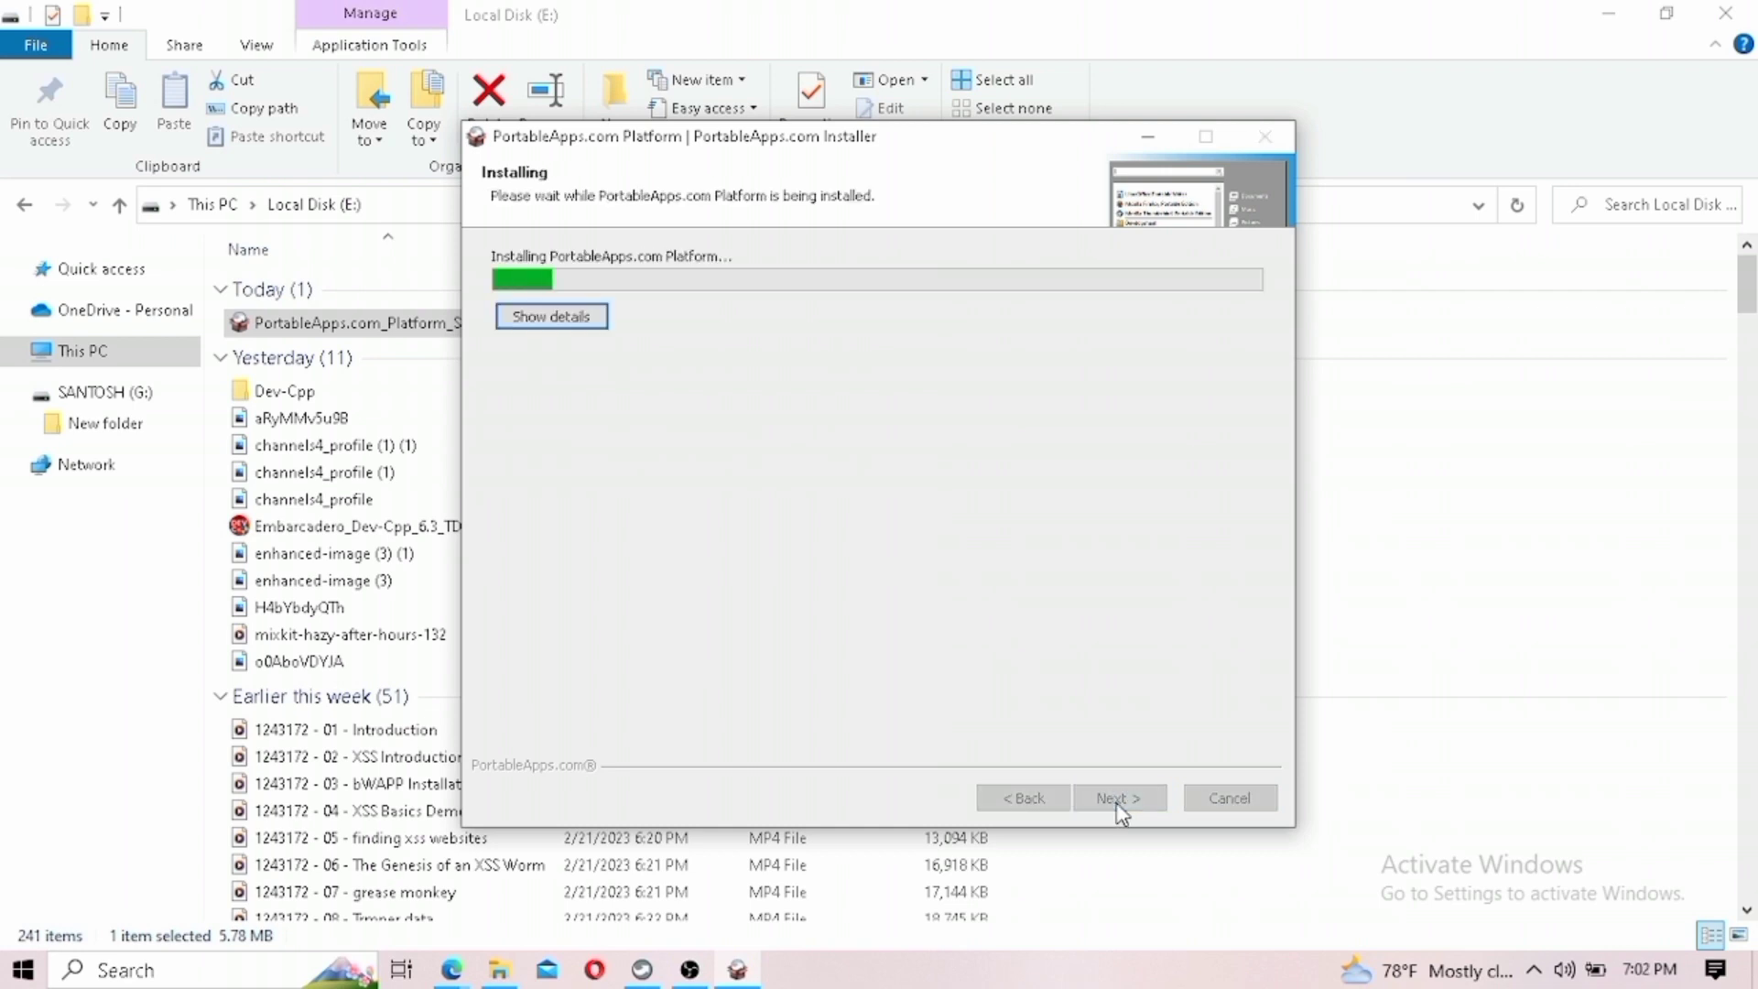
# Show the installation details, minimize the File Explorer window and finish the platform installer.
pyautogui.click(563, 319)
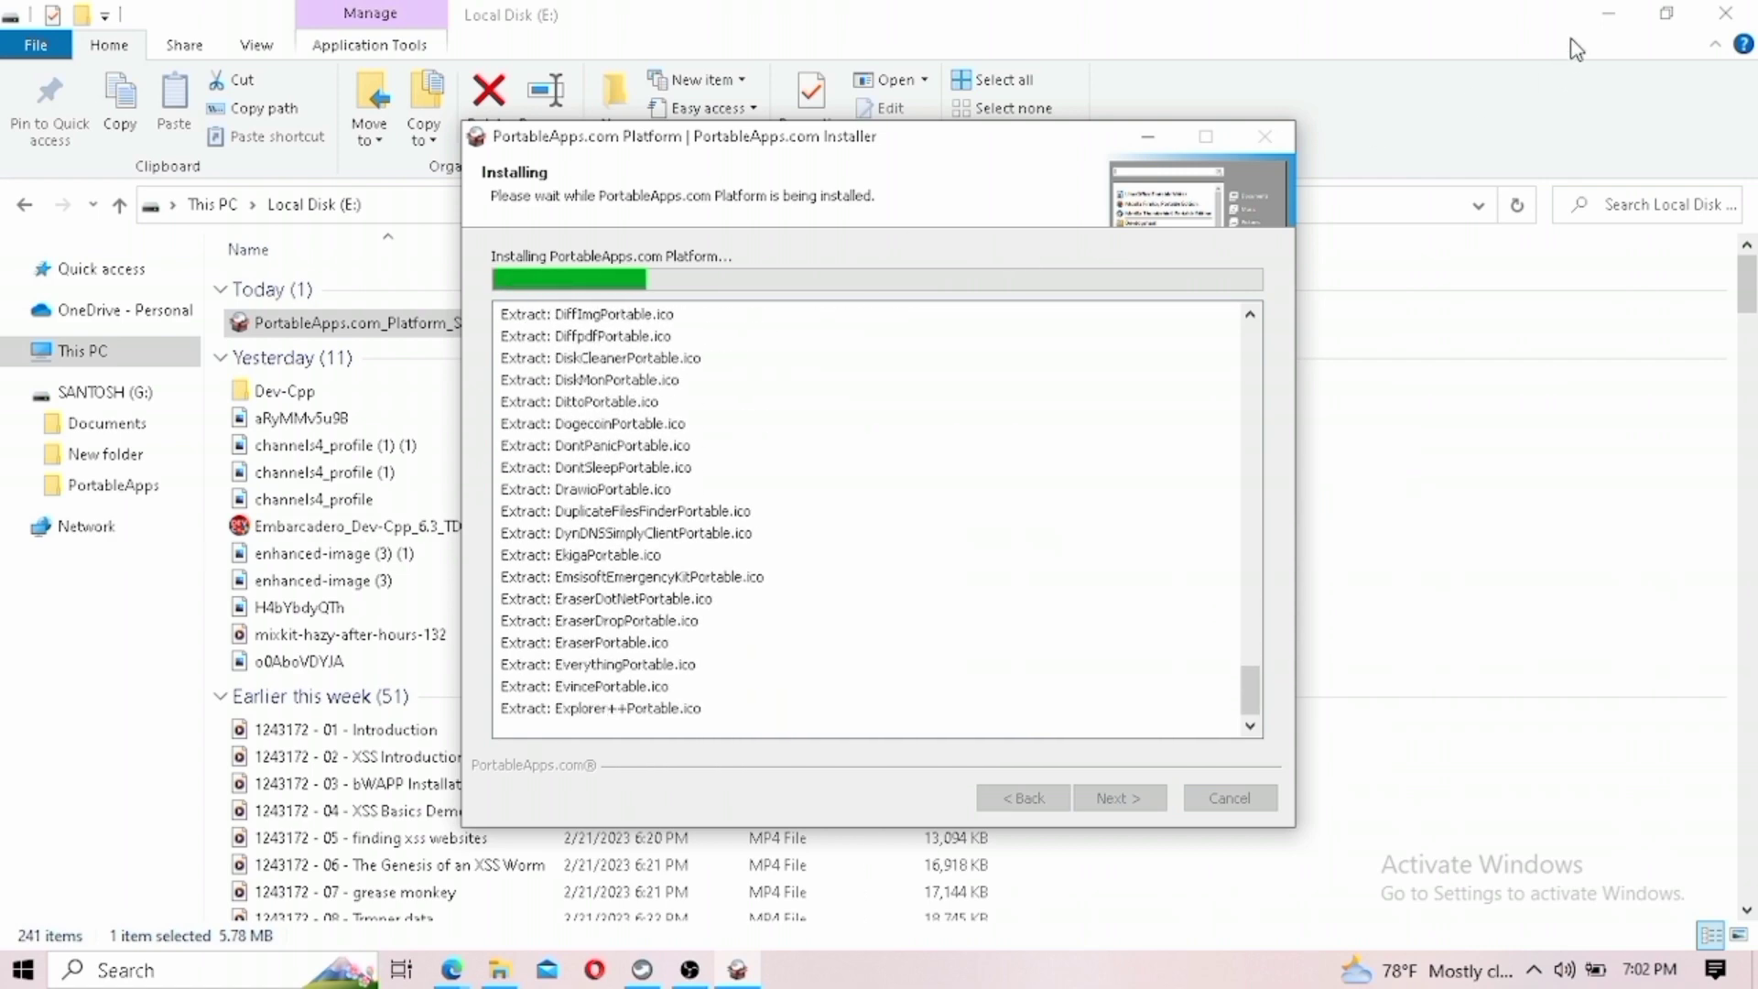
pyautogui.click(1609, 14)
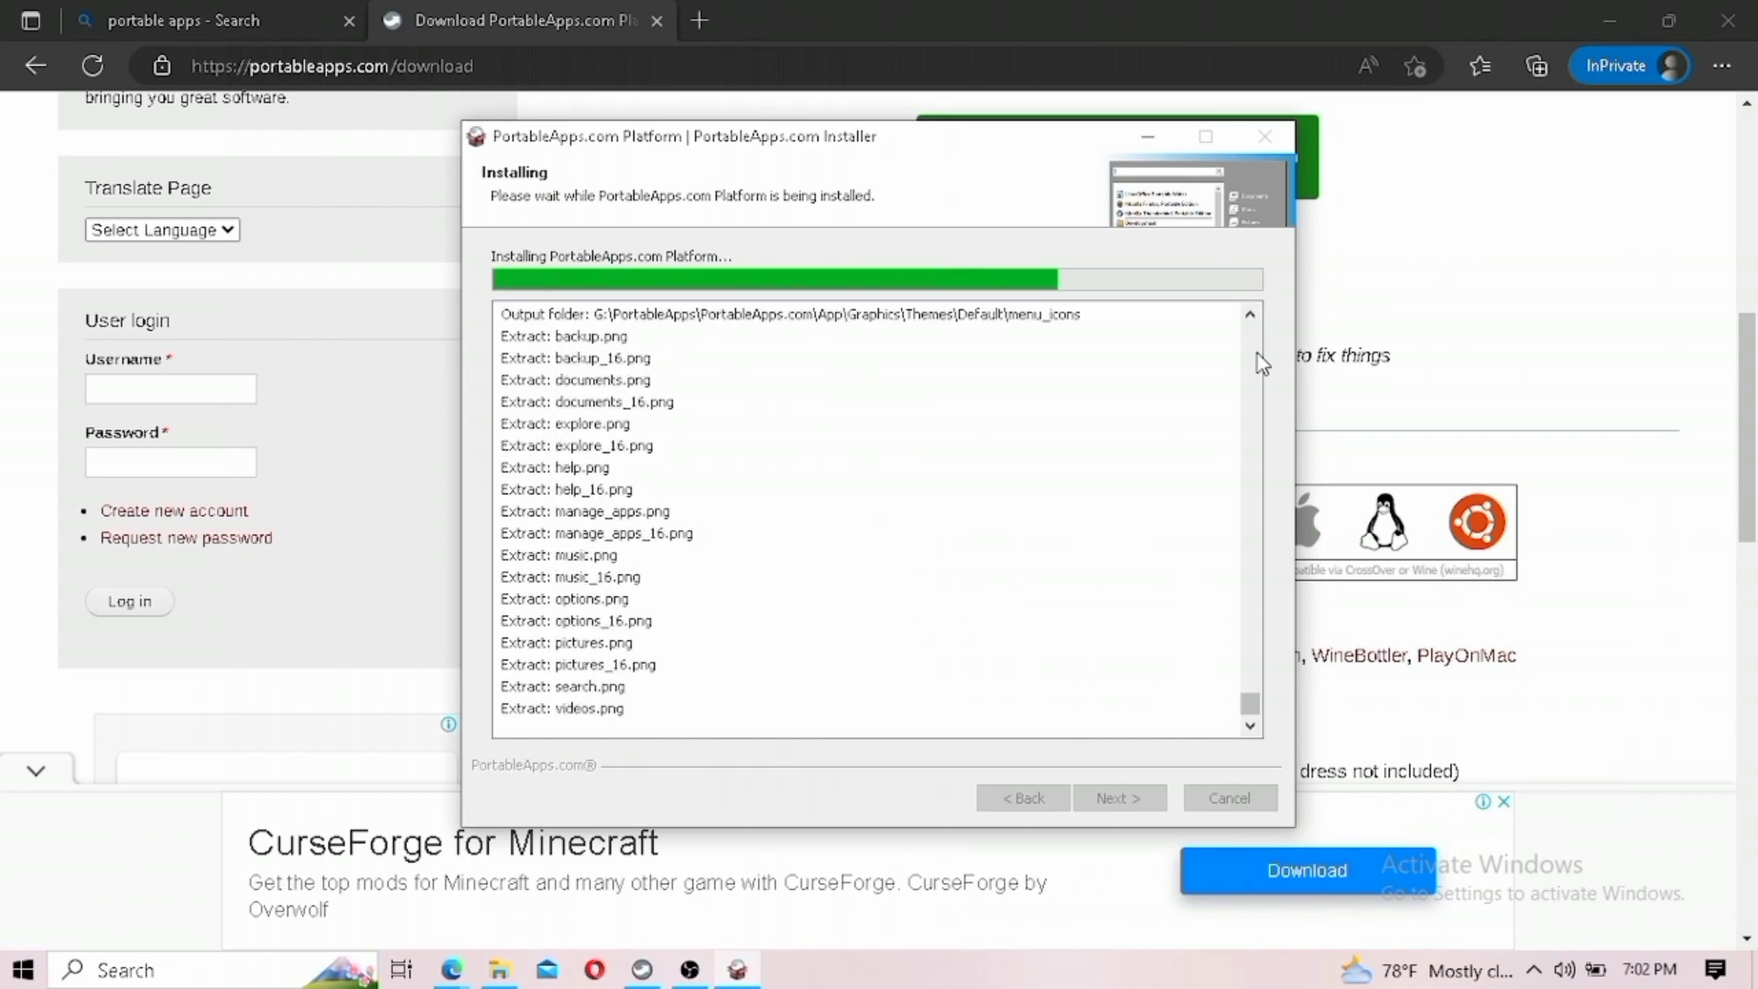
pyautogui.click(1119, 798)
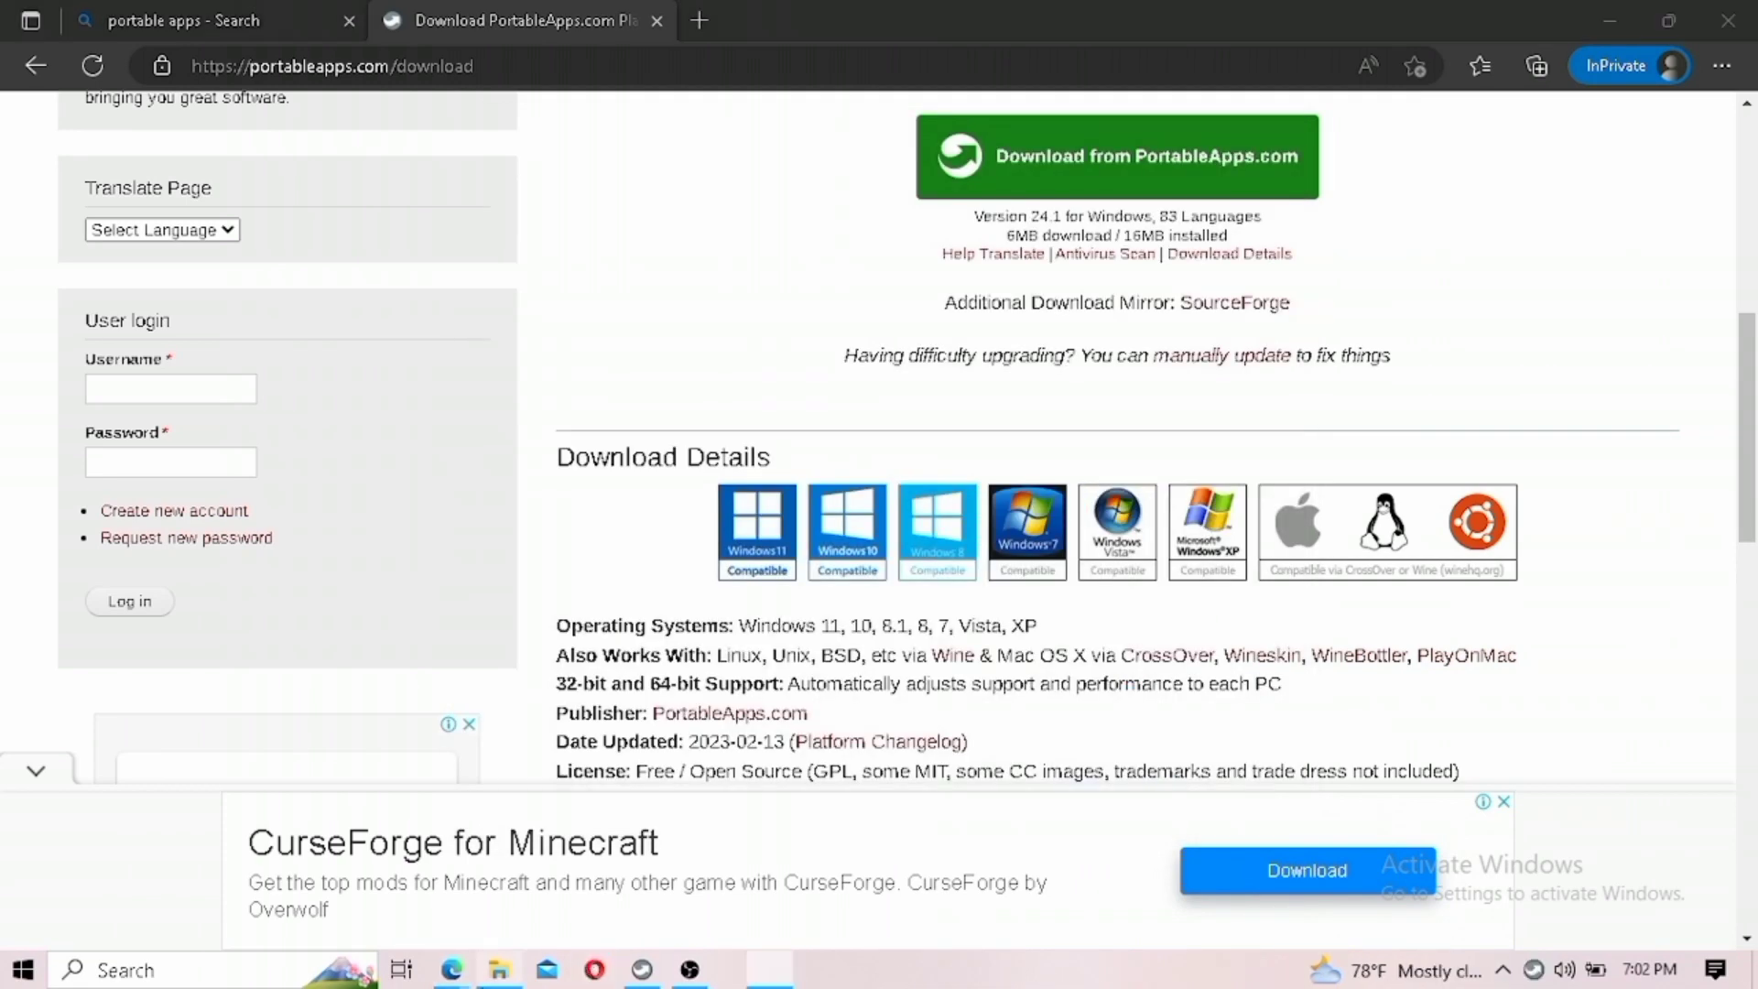
# Close the platform's What's New window, collapse the web page's ad banner and bring the Portable App Directory to the front.
pyautogui.click(1039, 804)
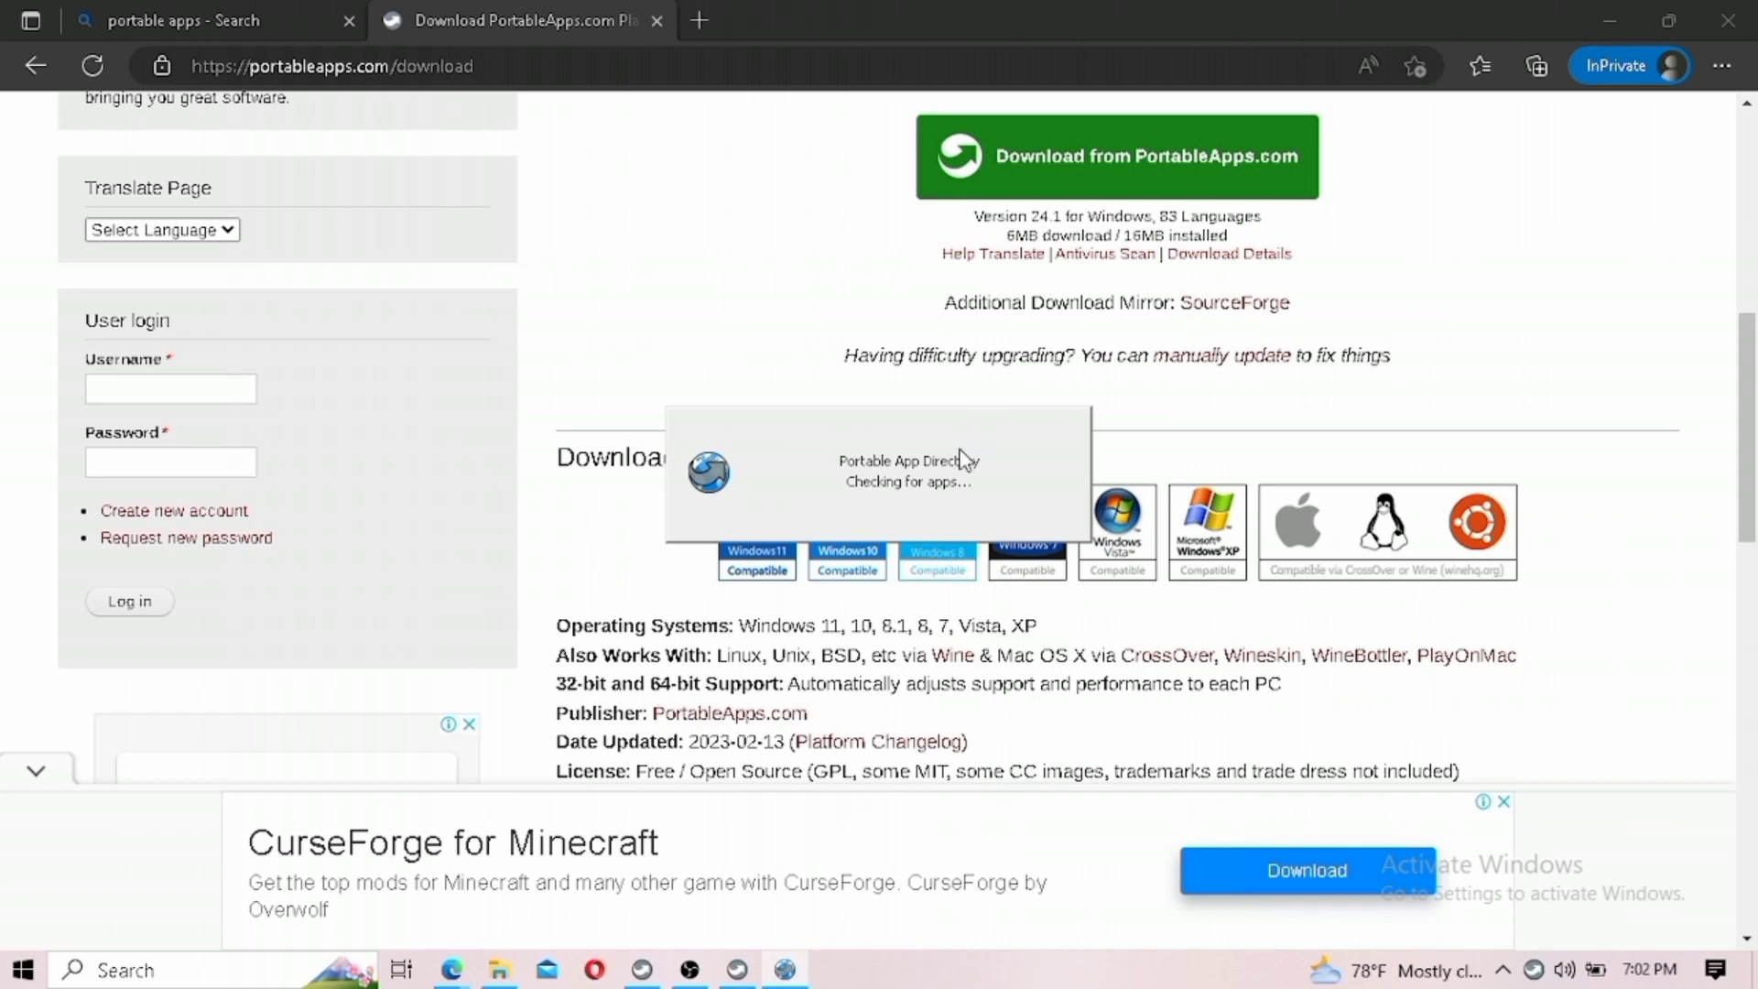
pyautogui.moveTo(645, 970)
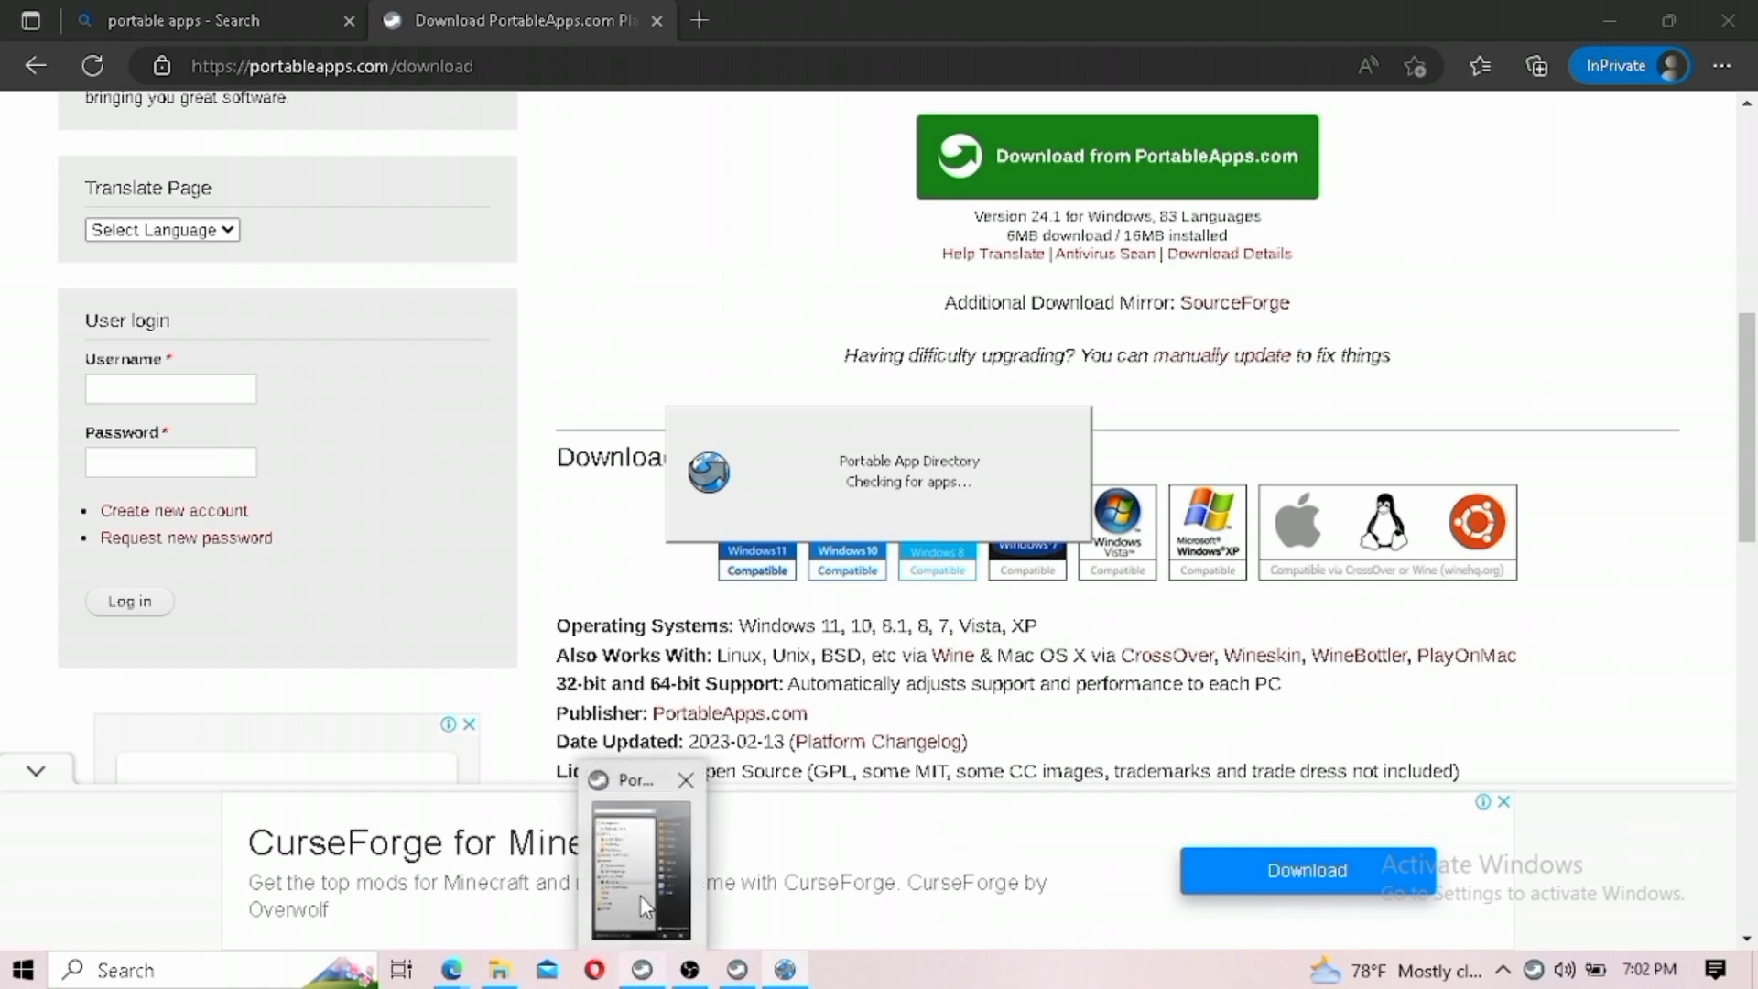
pyautogui.moveTo(753, 976)
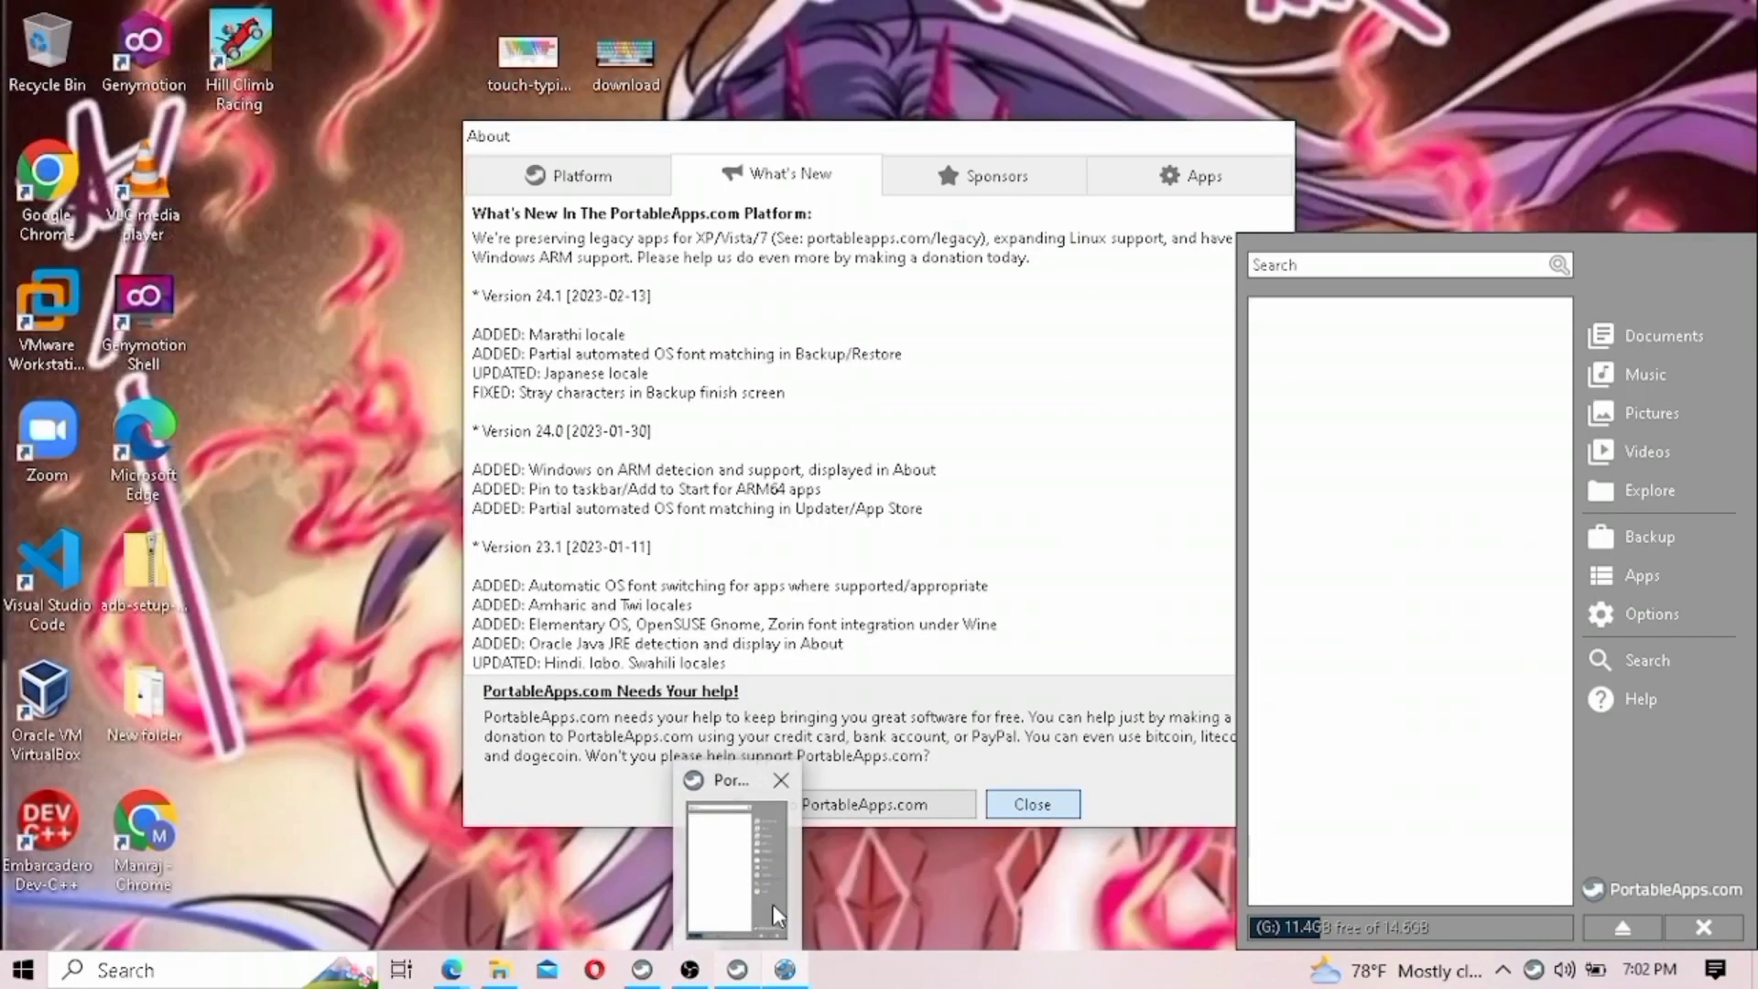
pyautogui.click(730, 870)
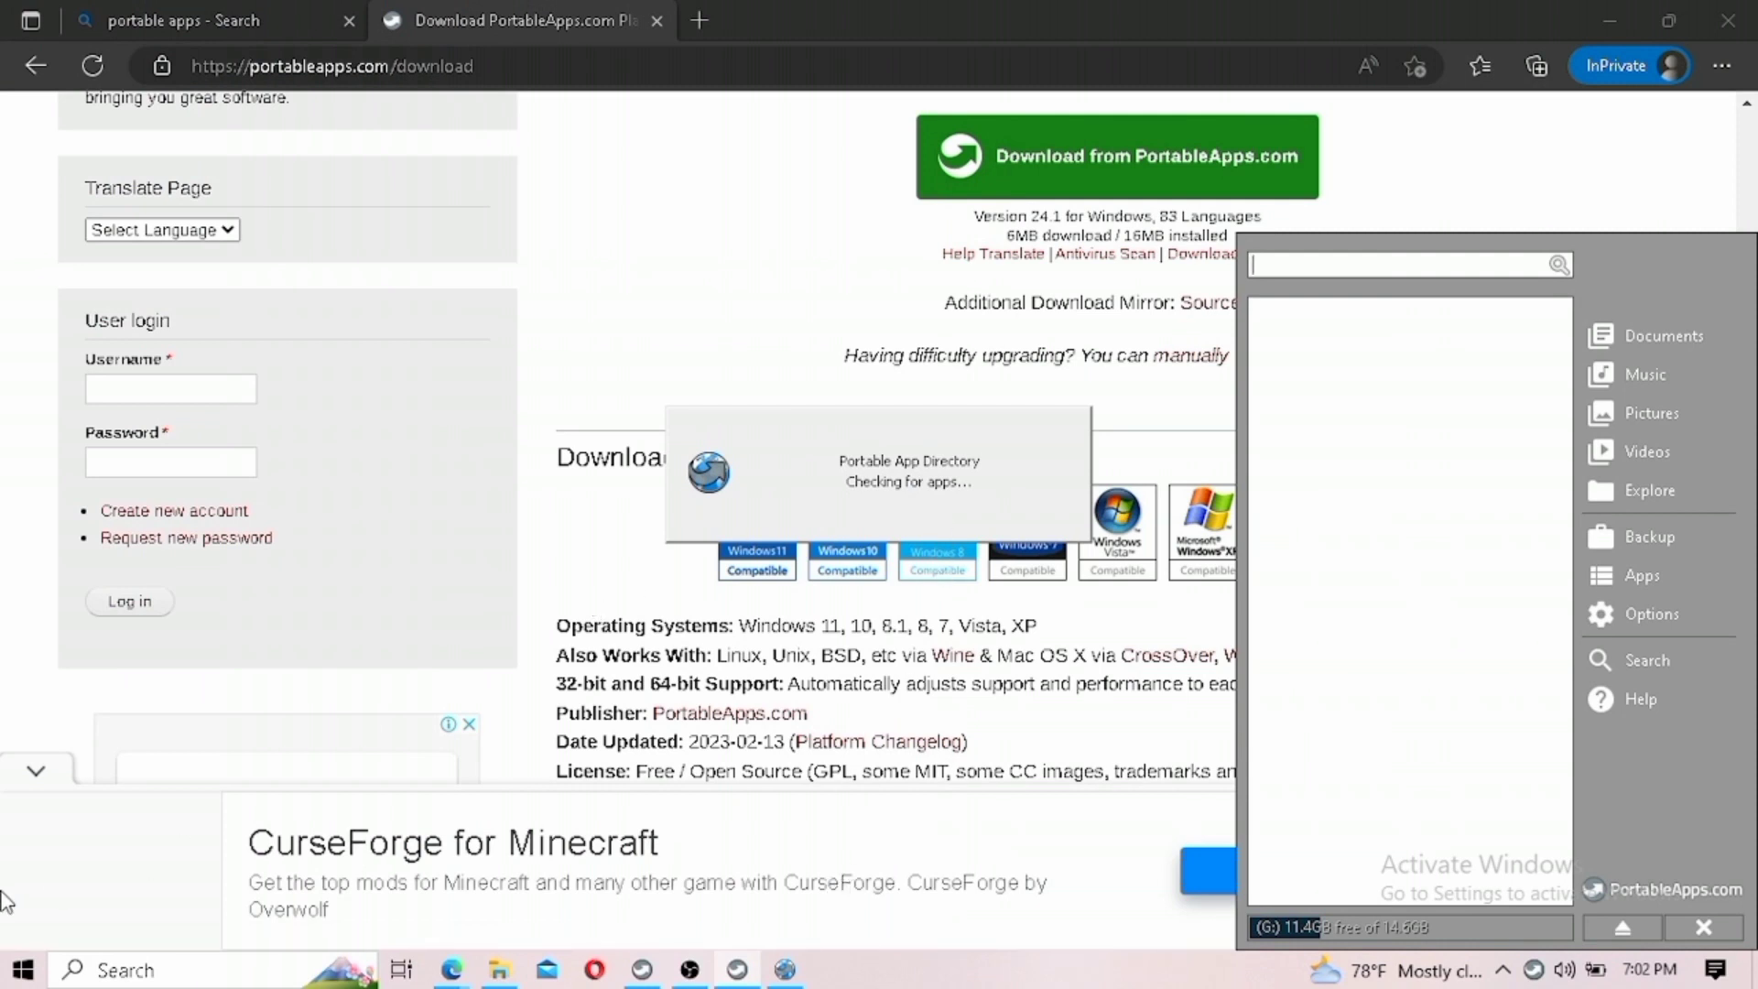
pyautogui.click(33, 774)
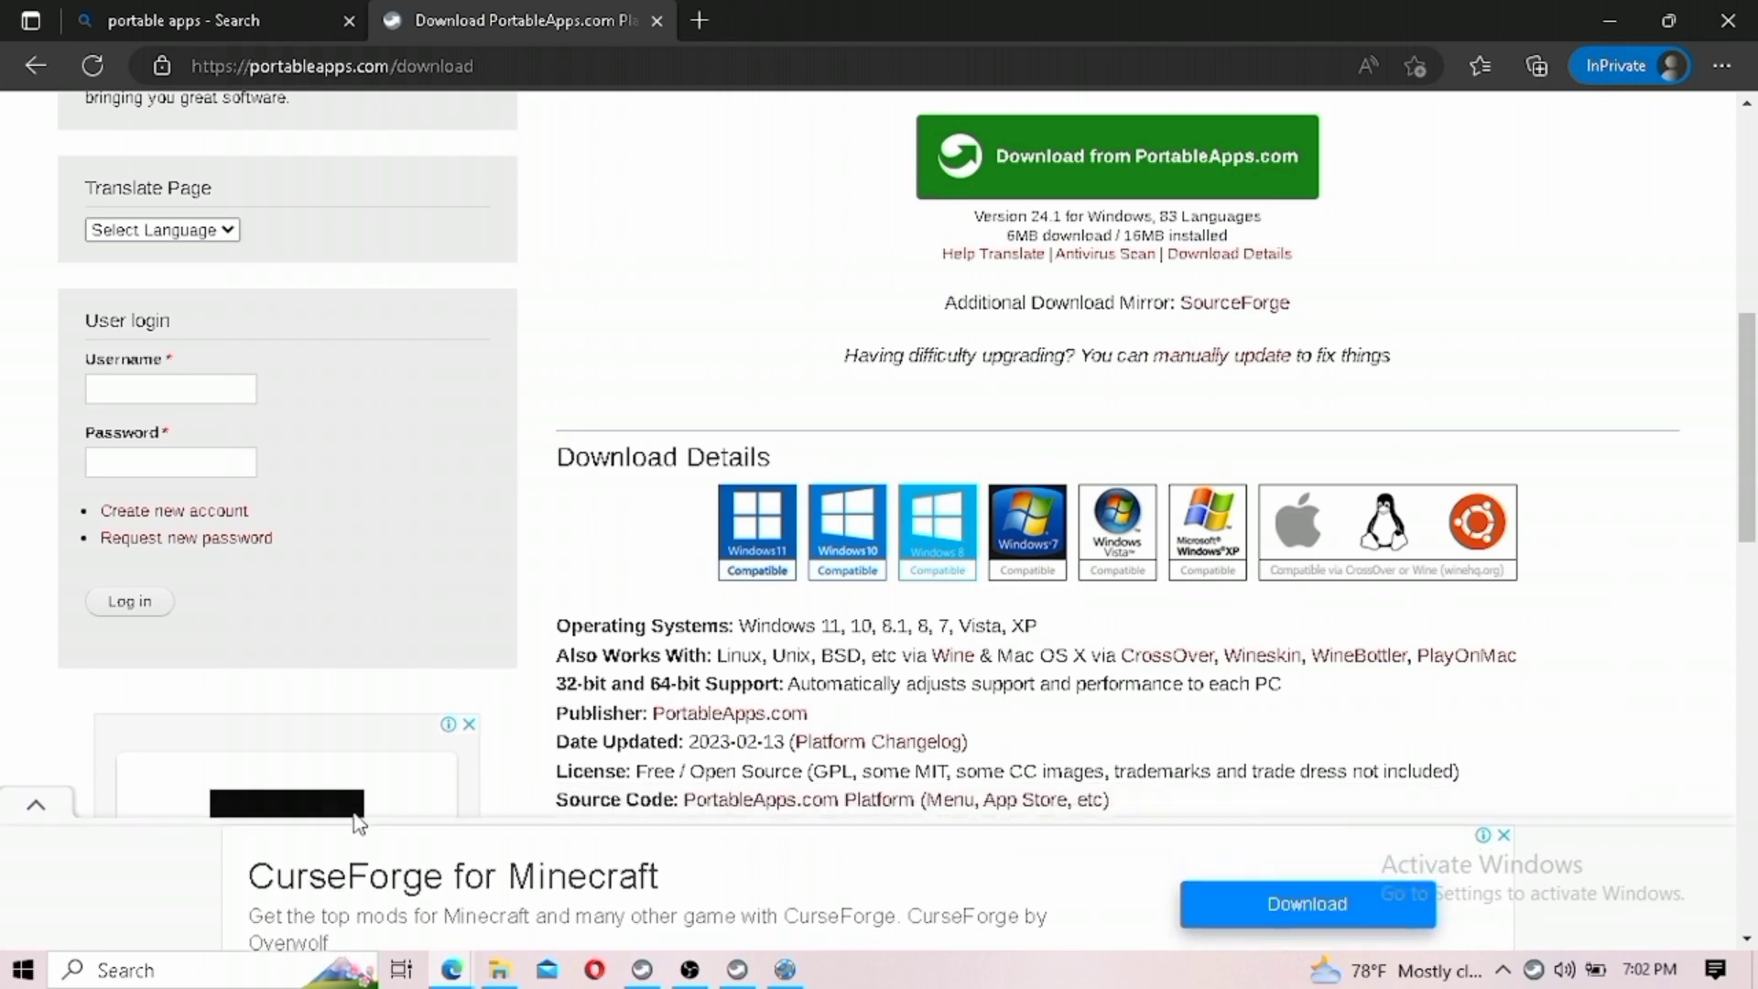
pyautogui.click(785, 970)
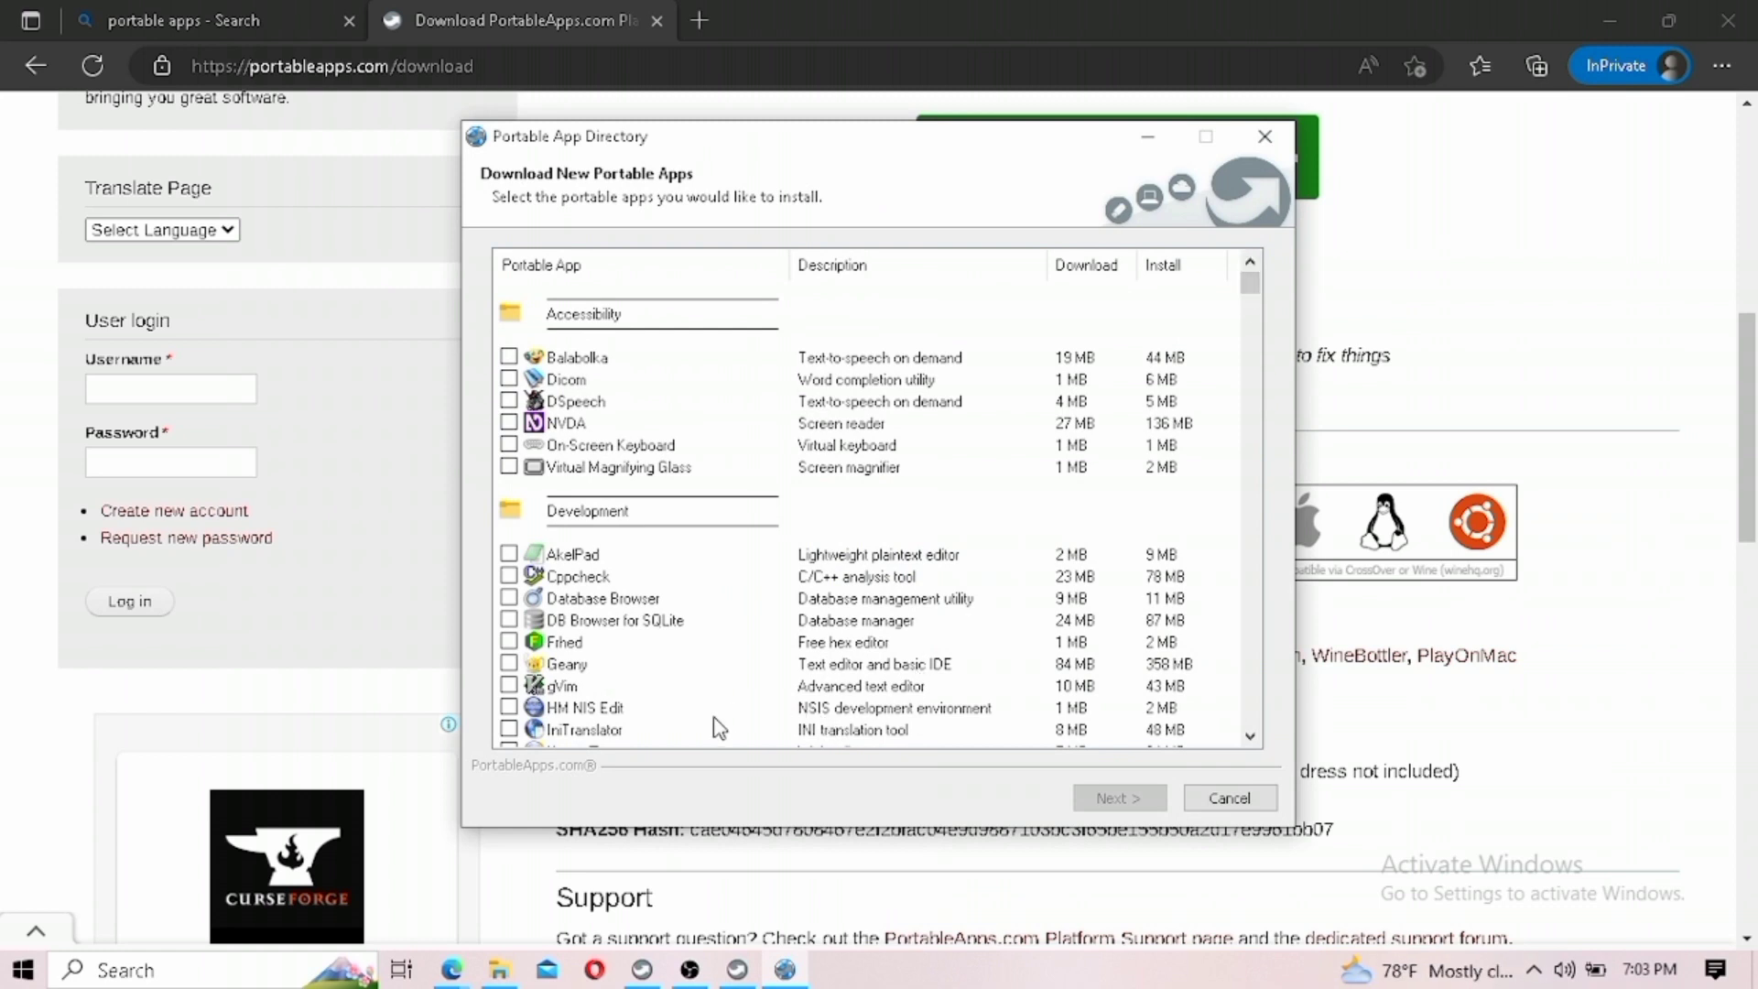
# Select HM NIS Edit in the Development category, install it and finish the Portable App Directory wizard.
pyautogui.click(510, 708)
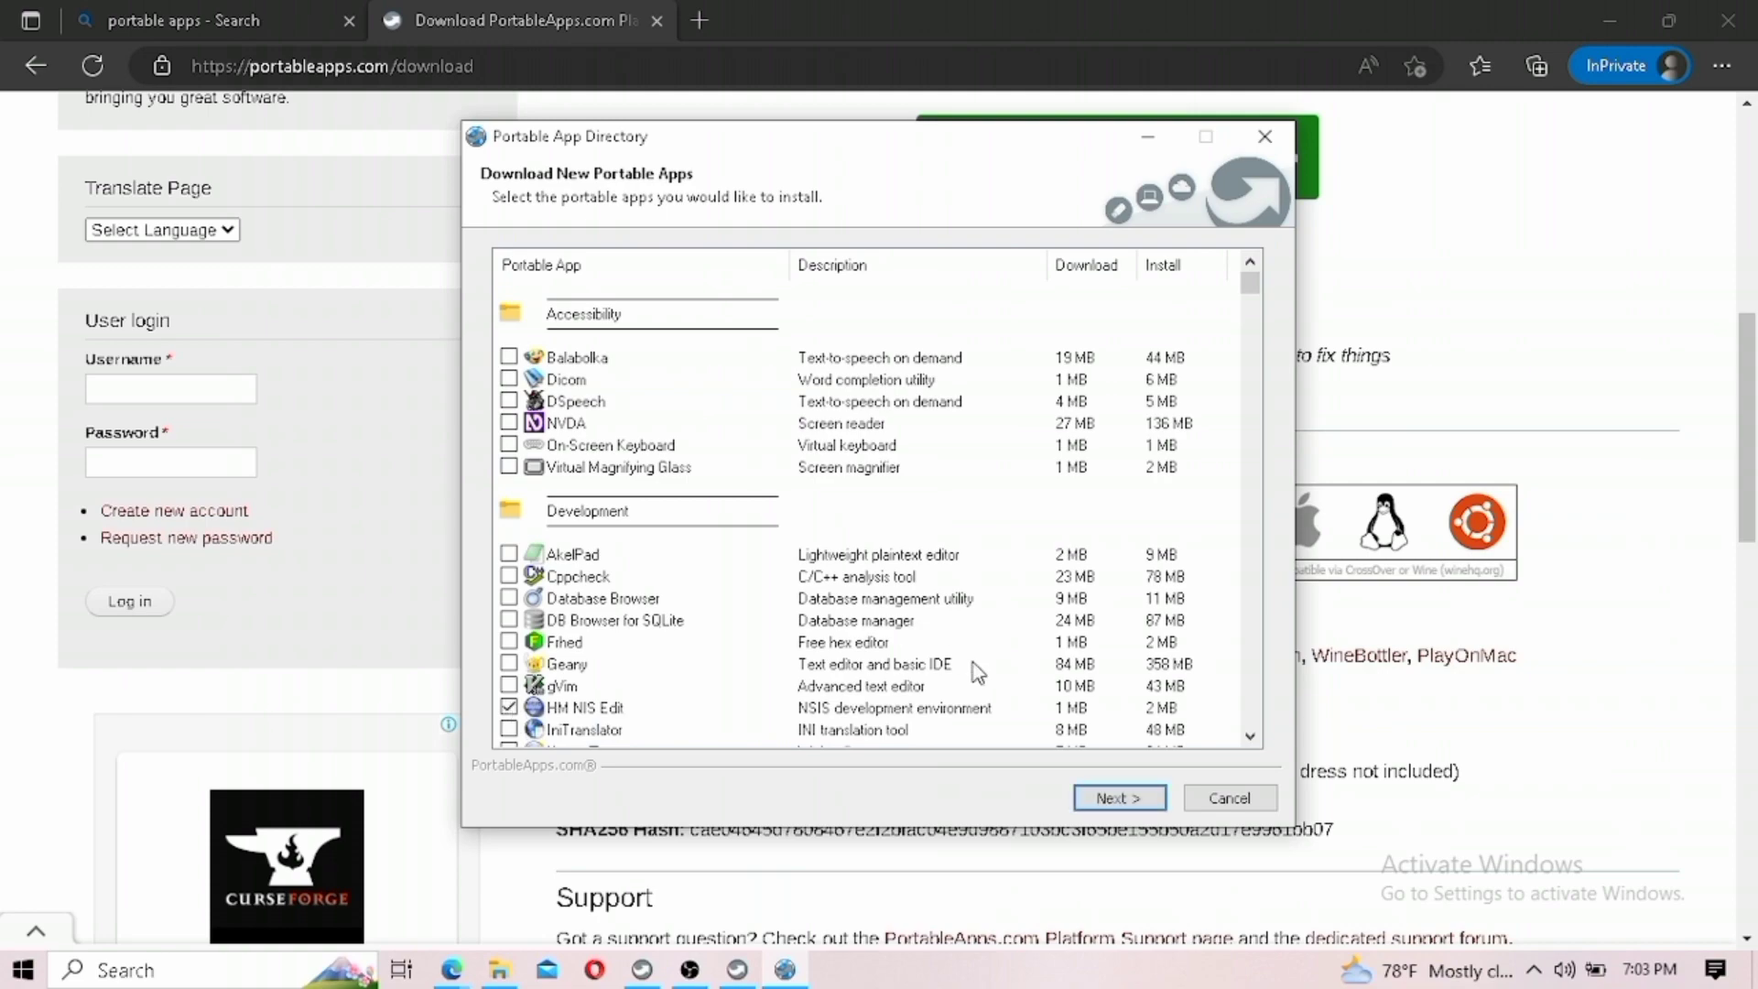
pyautogui.scroll(-20, 1248, 688)
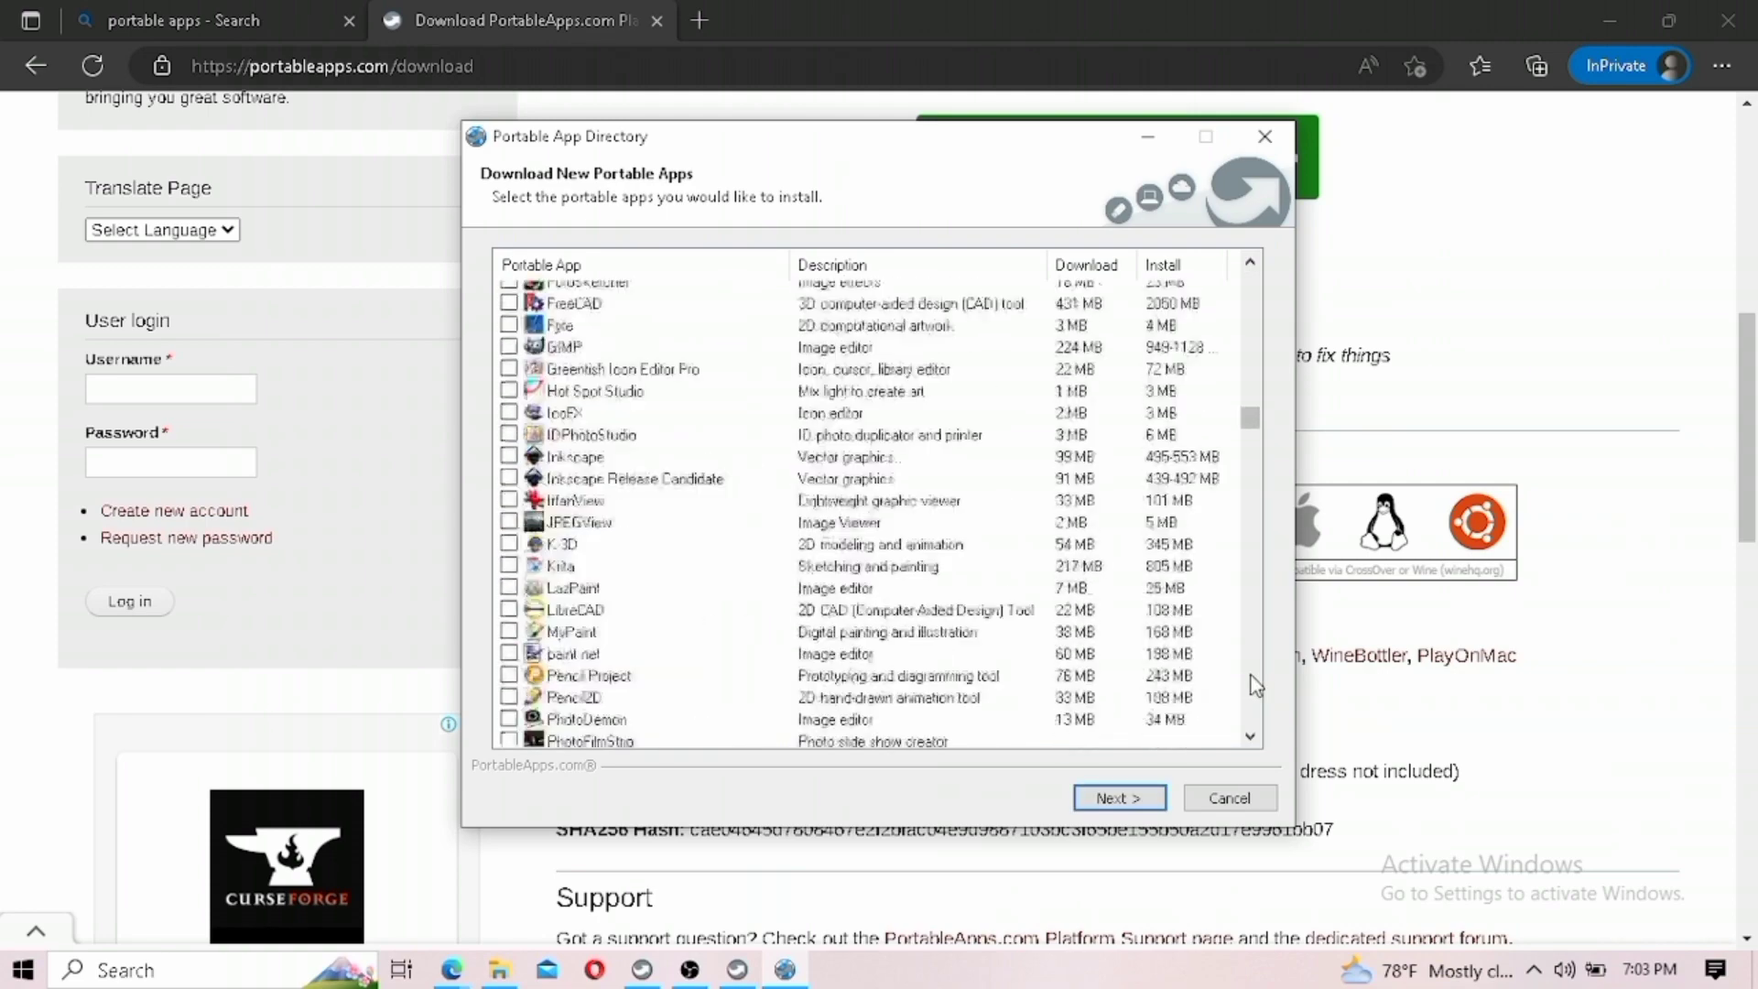
pyautogui.scroll(-20, 1255, 687)
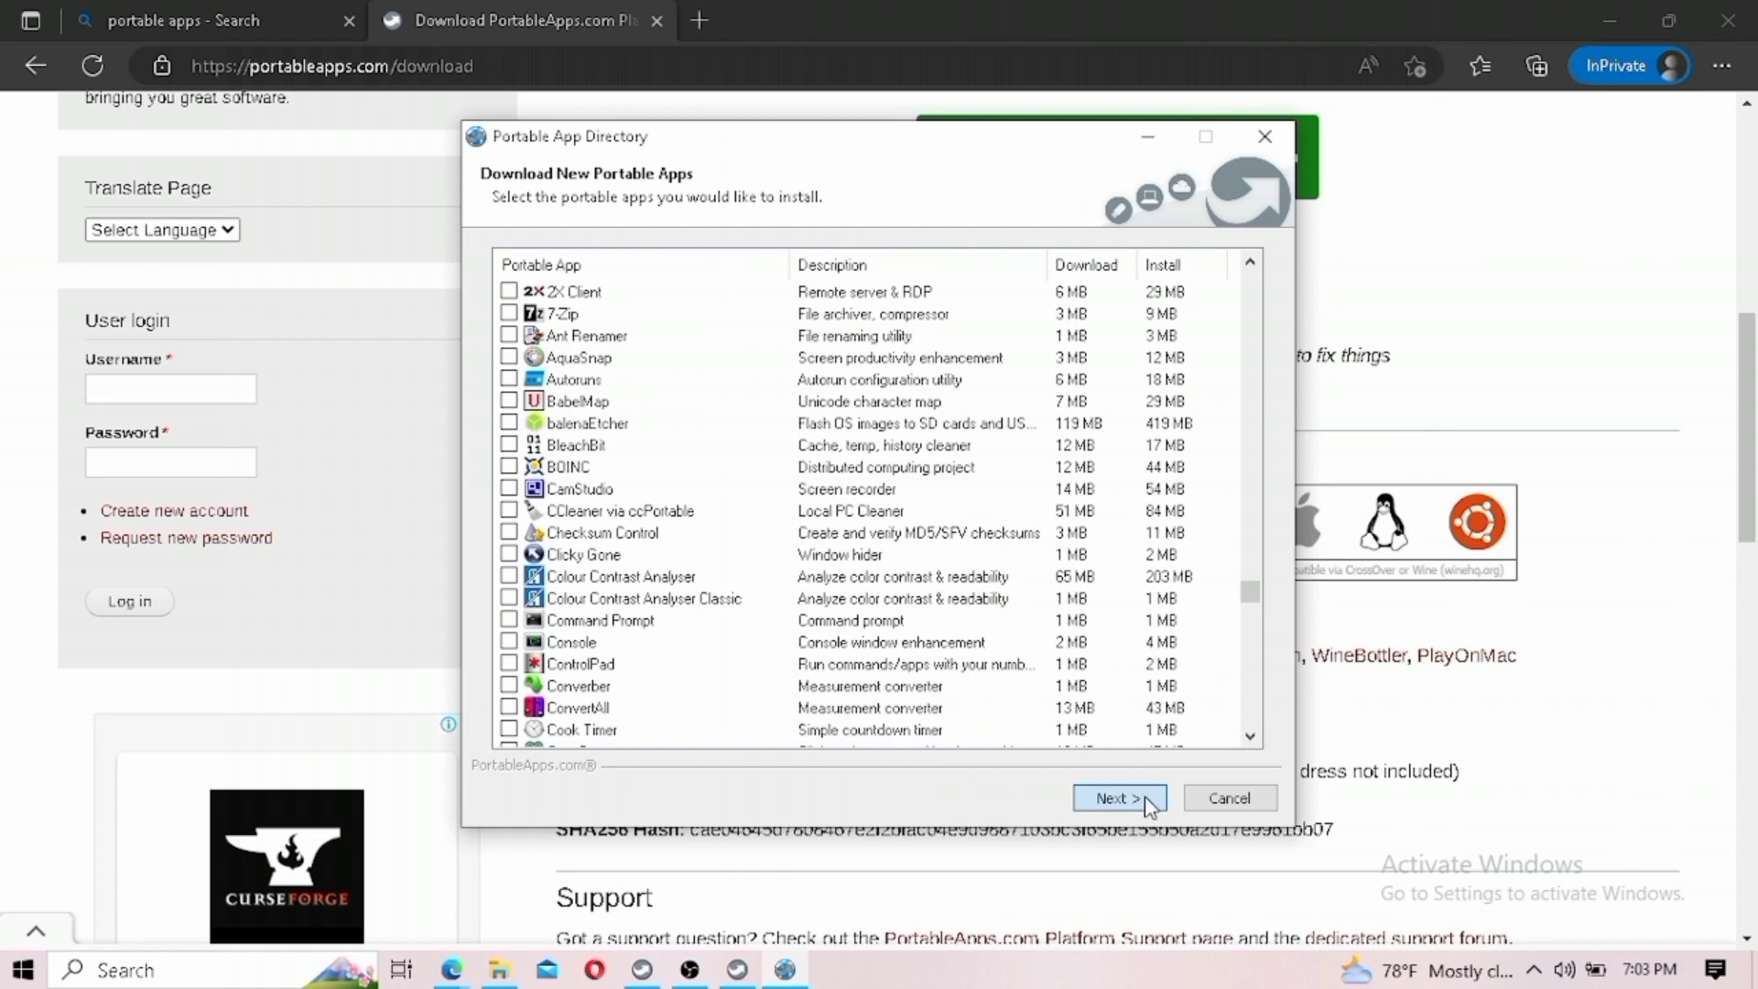
pyautogui.click(1148, 801)
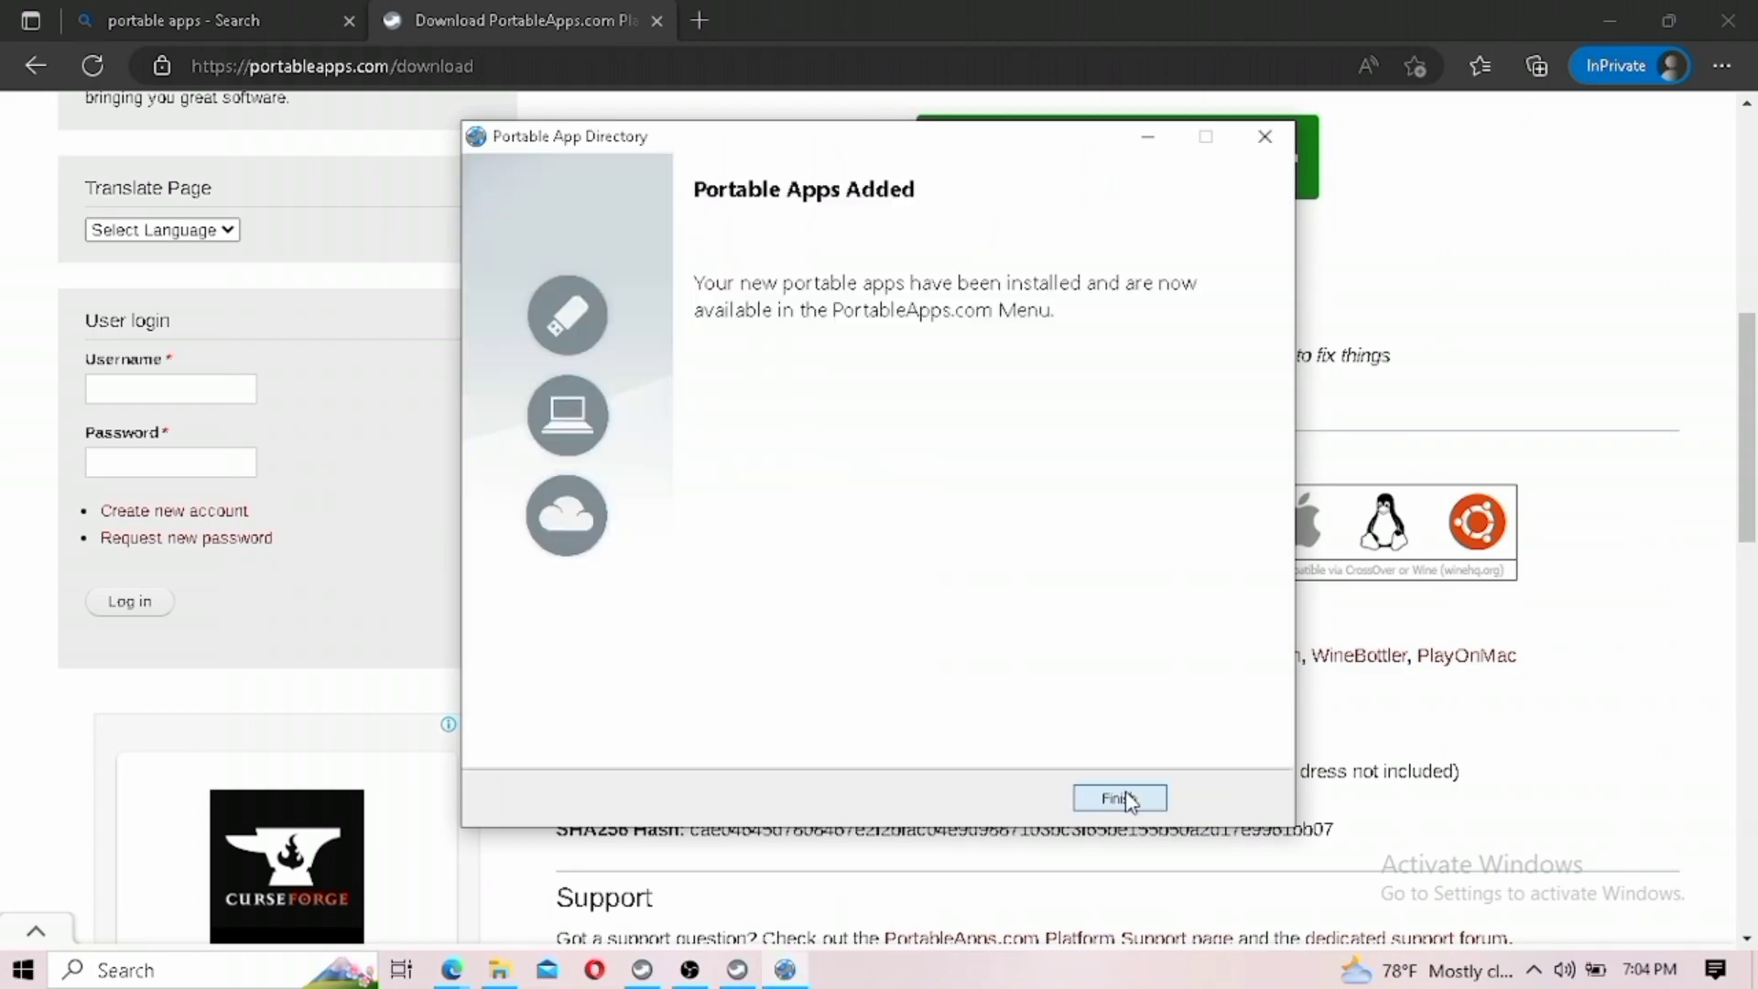
pyautogui.click(1125, 798)
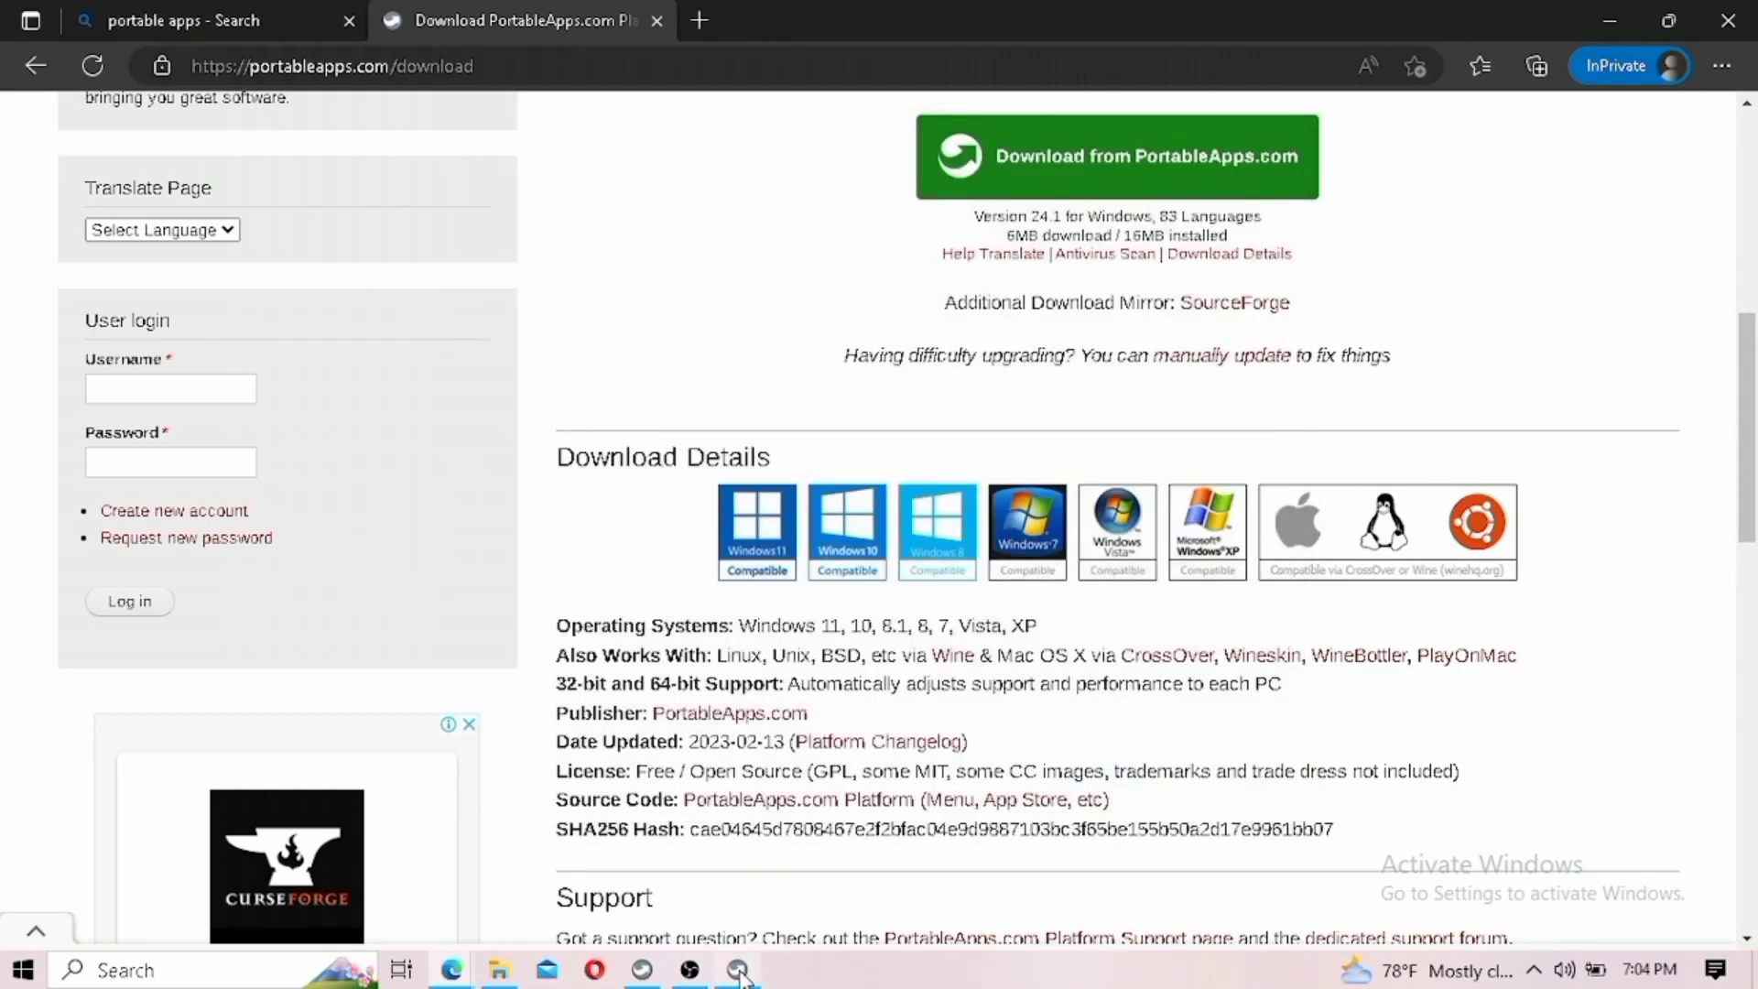
# Launch HM NIS Edit from the Development category of the PortableApps.com menu.
pyautogui.moveTo(740, 967)
pyautogui.click(725, 898)
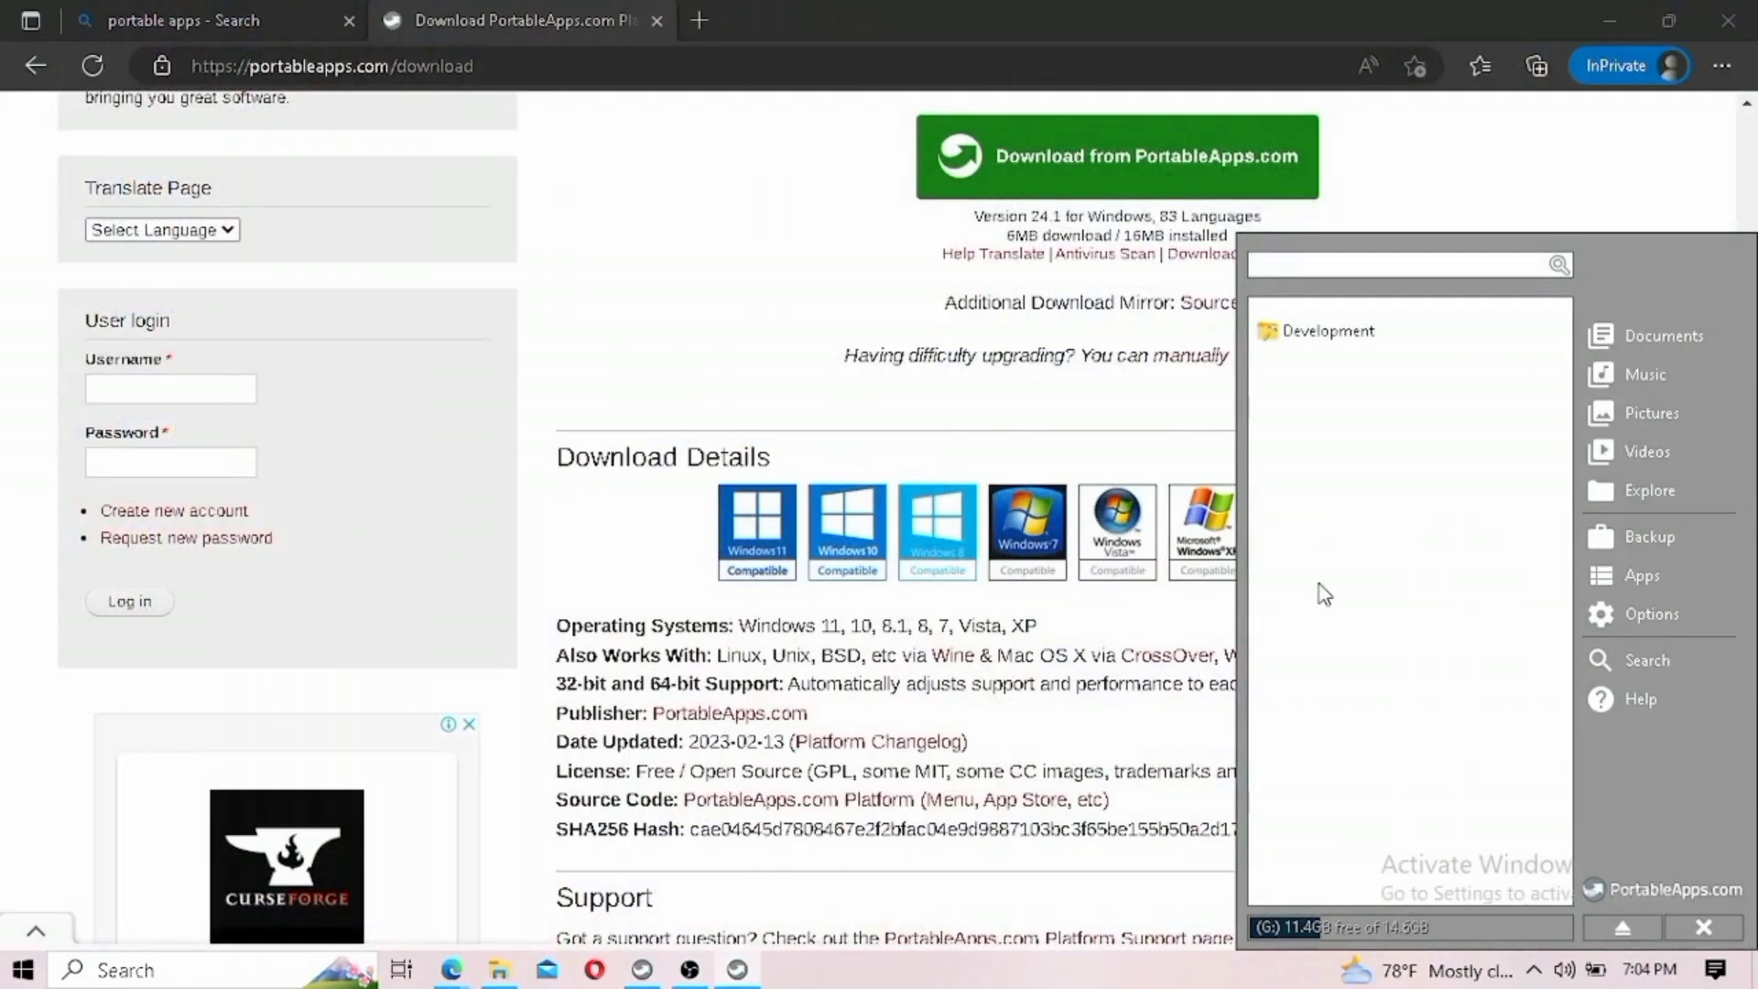
pyautogui.click(1330, 333)
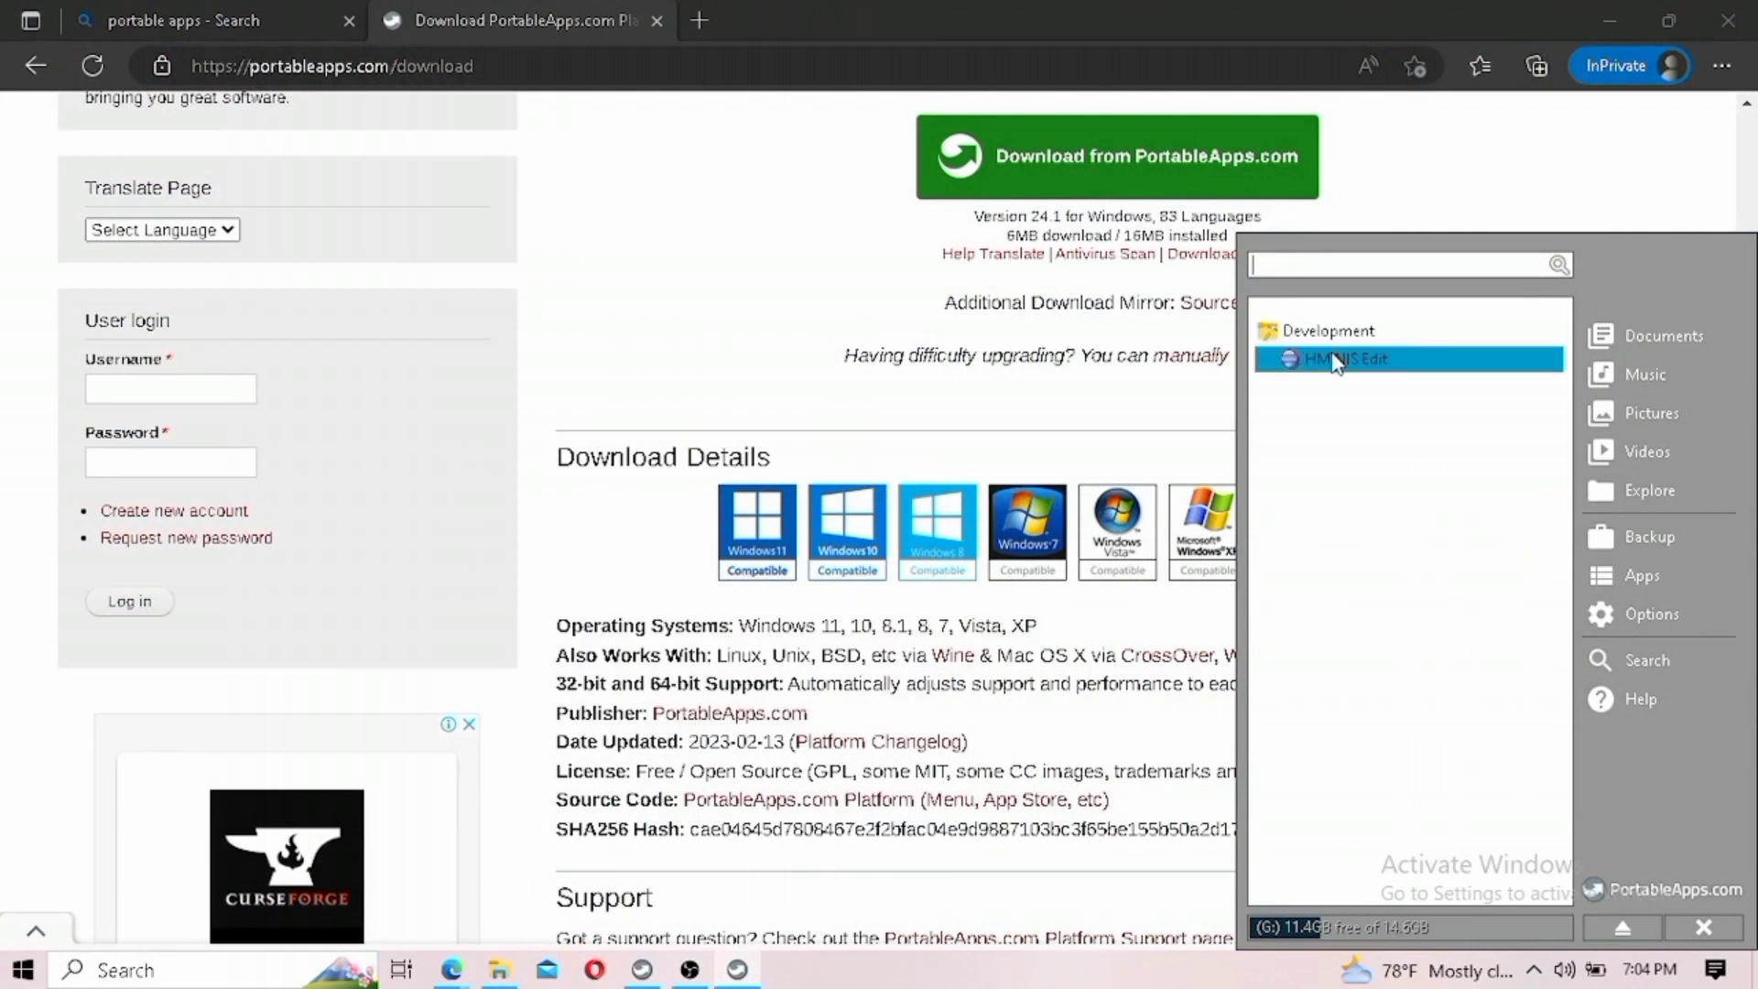
pyautogui.click(1335, 361)
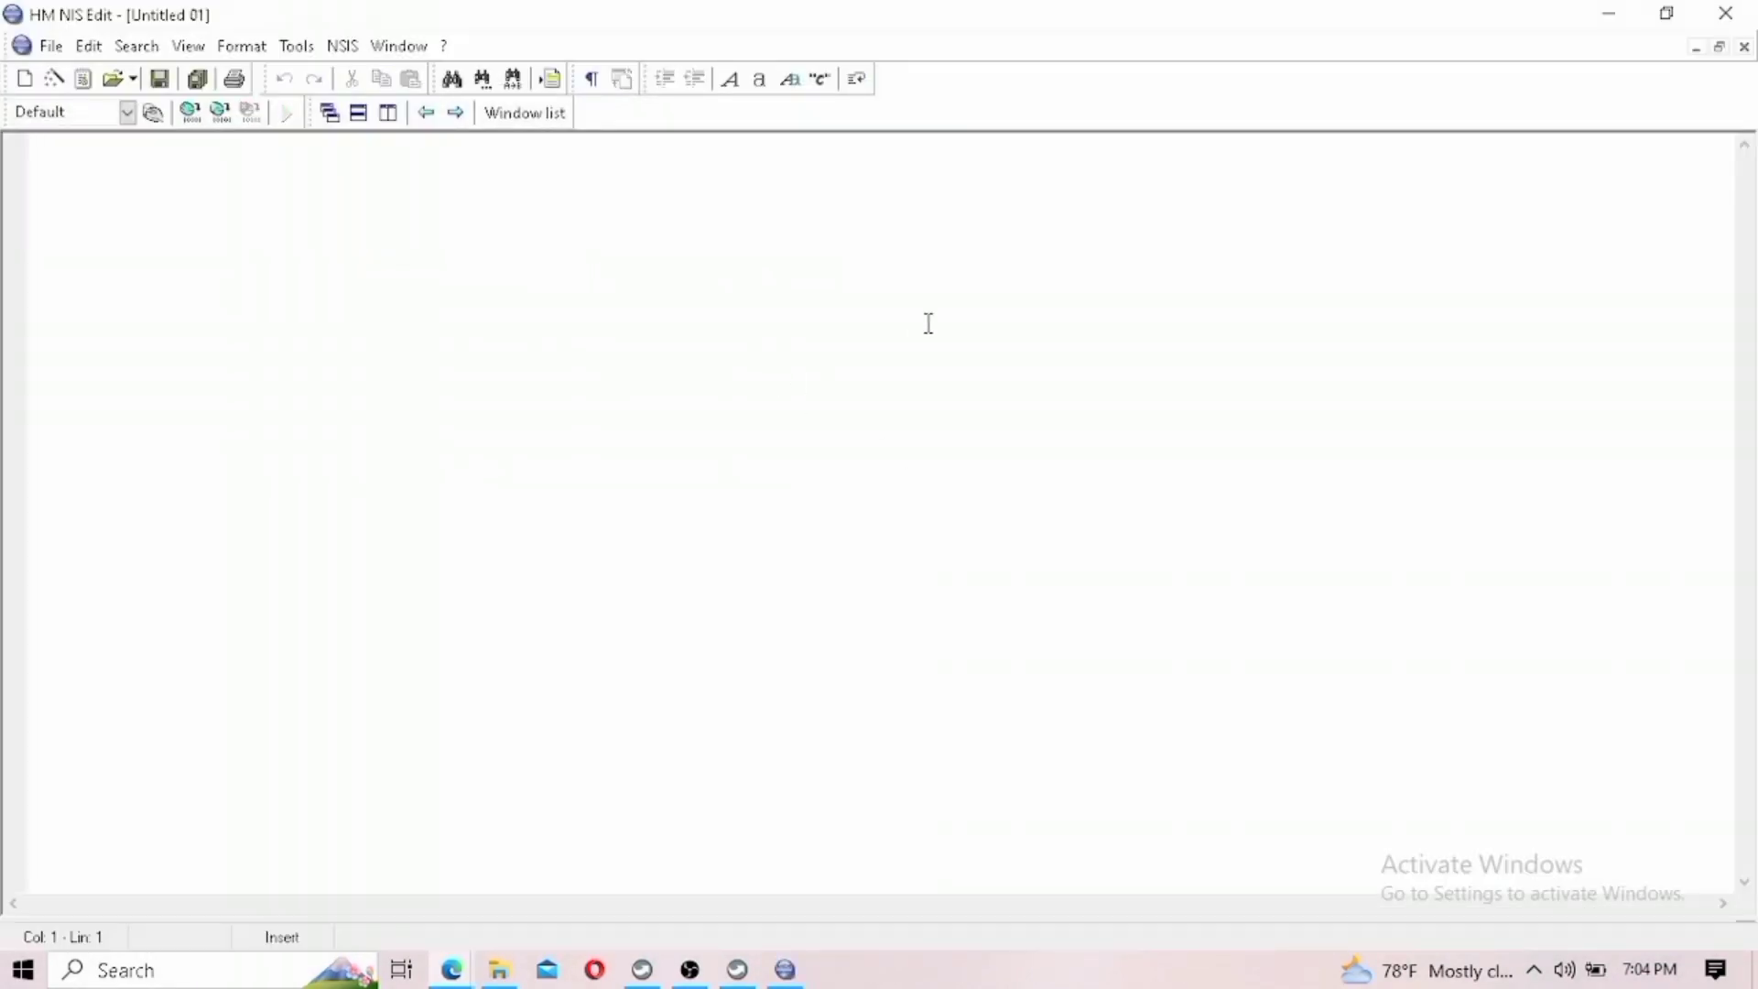
pyautogui.write('my')
pyautogui.press('BackSpace')
pyautogui.press('BackSpace')
pyautogui.press('BackSpace')
pyautogui.click(265, 53)
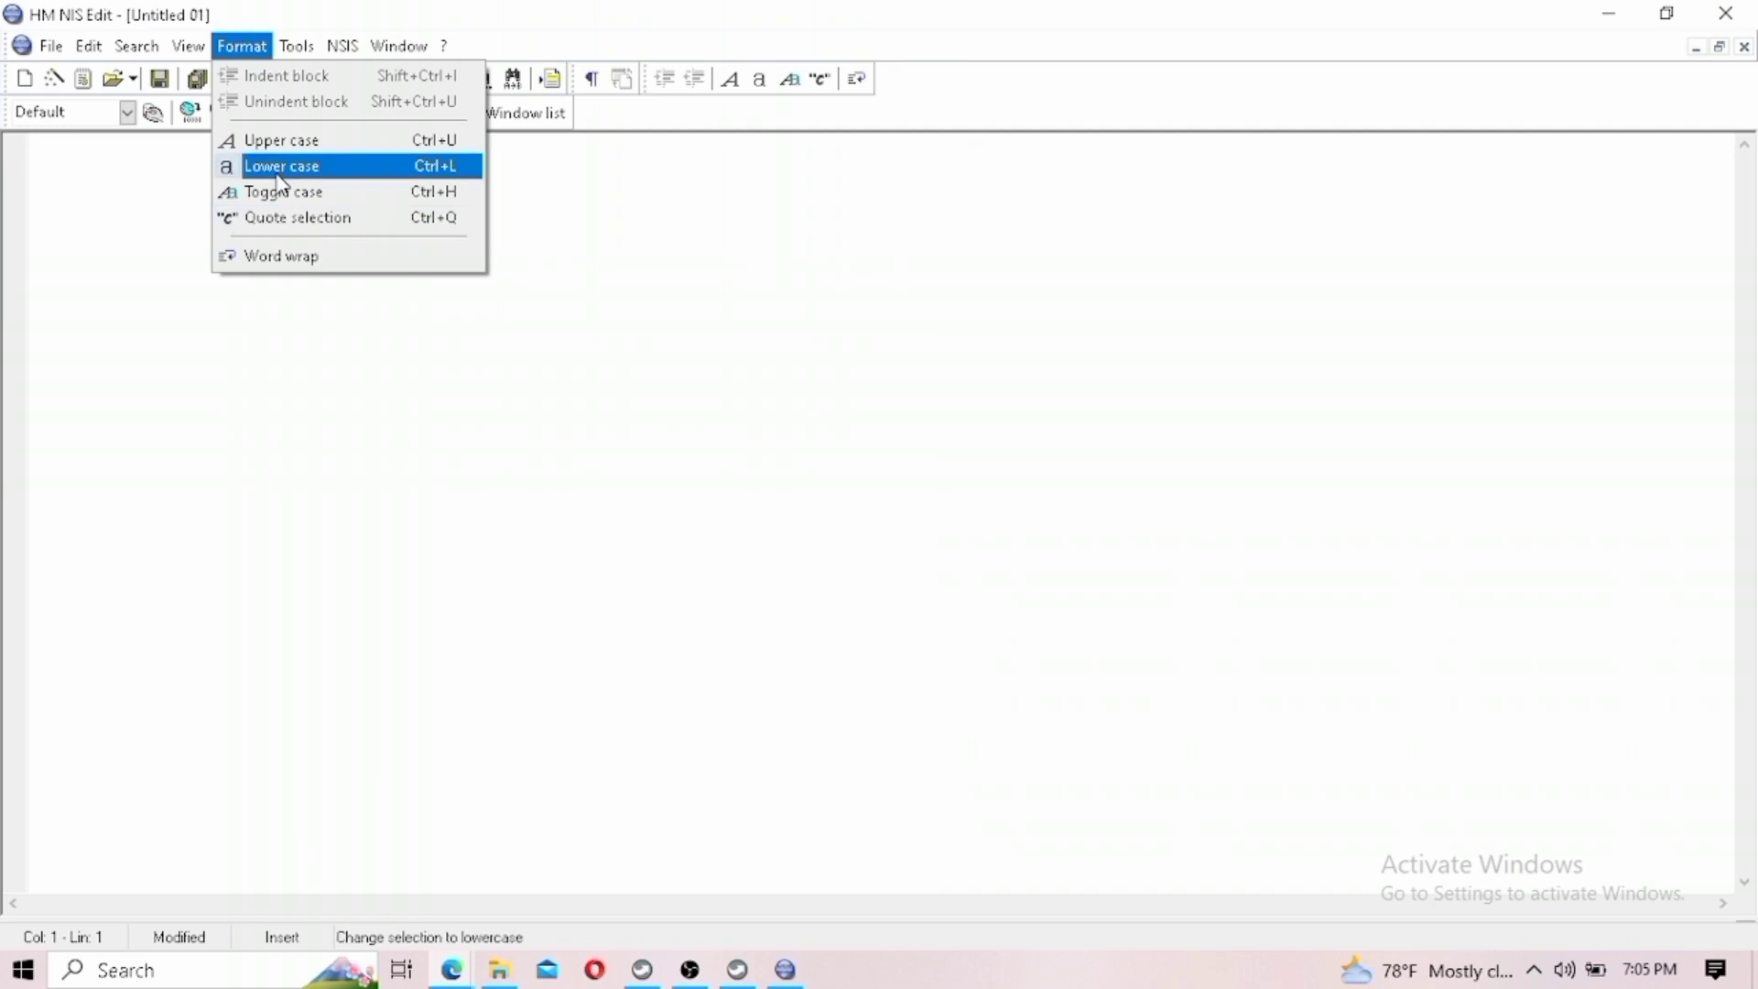
pyautogui.click(184, 204)
pyautogui.click(52, 46)
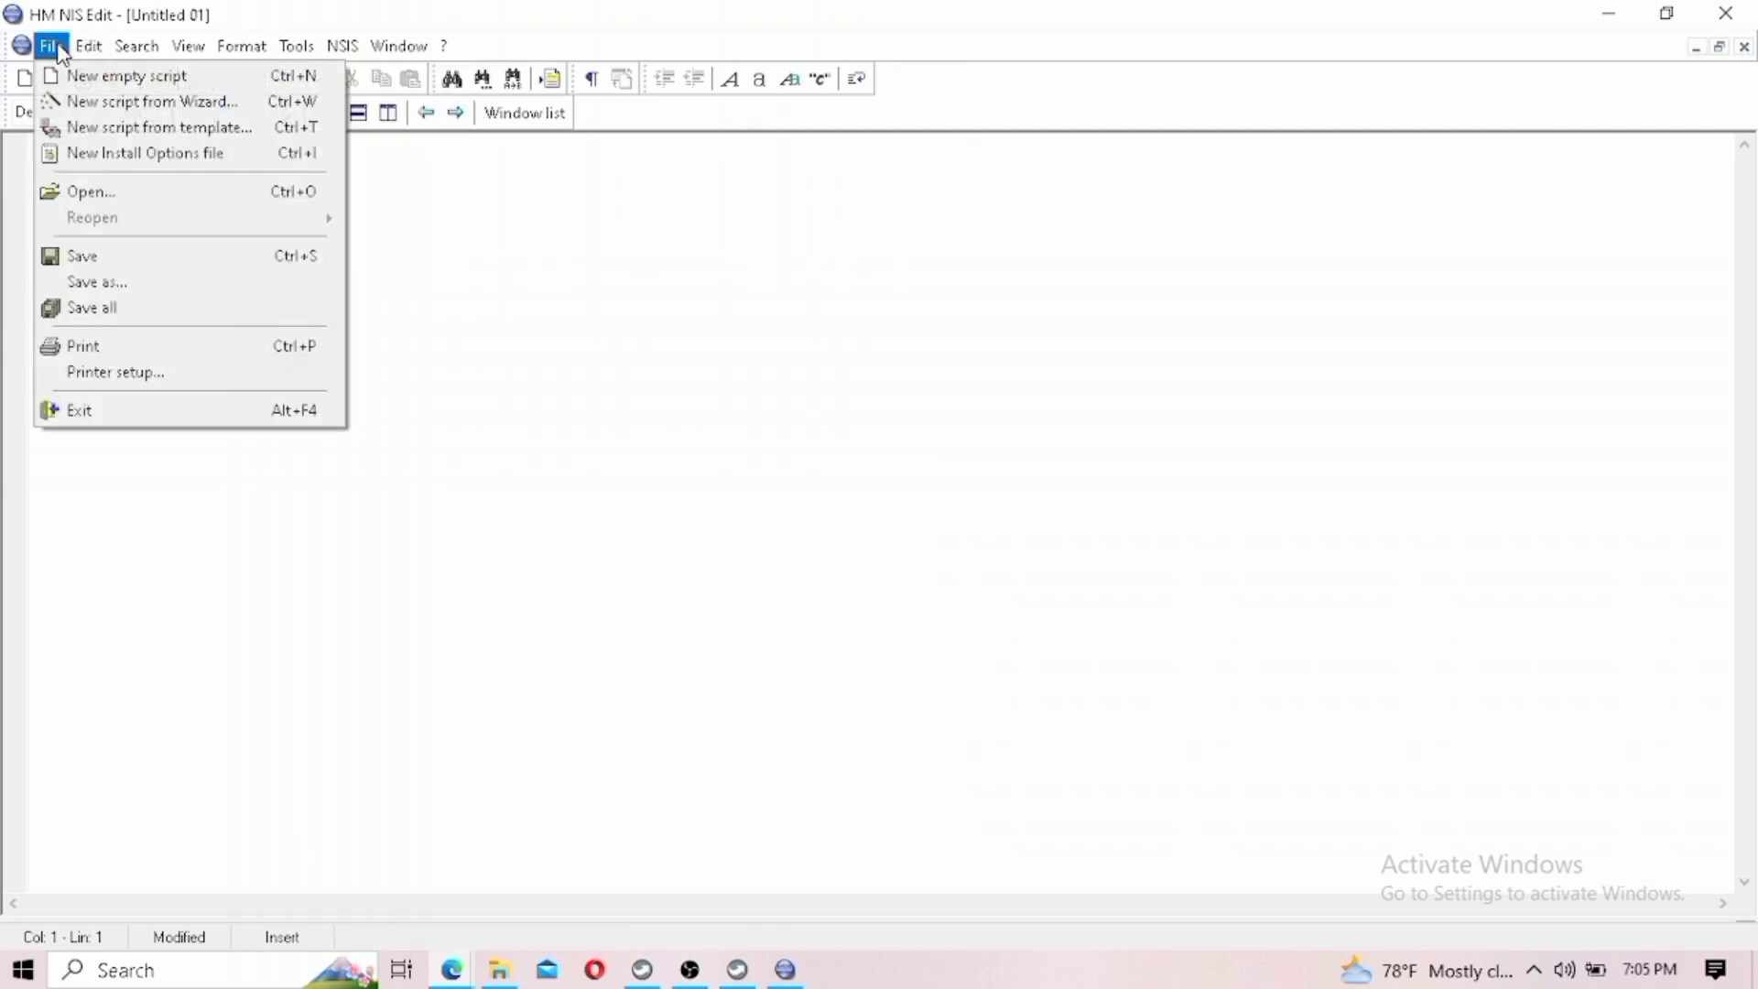
pyautogui.click(530, 306)
pyautogui.write('o')
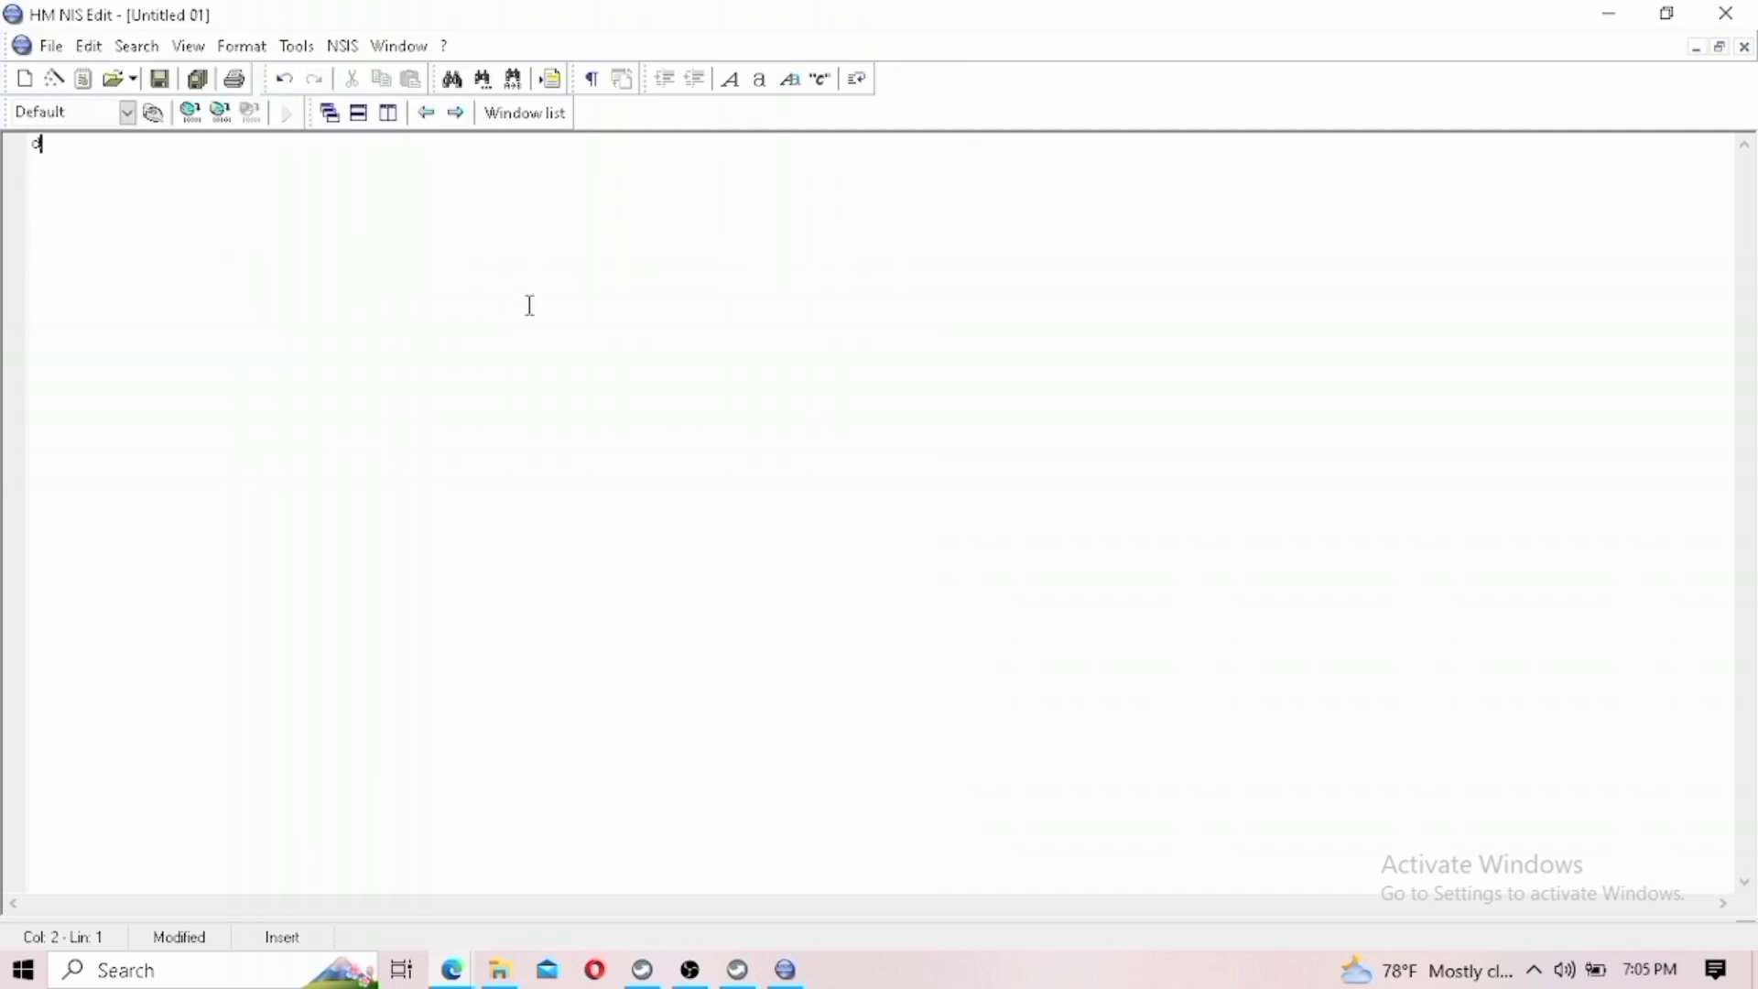
pyautogui.press('BackSpace')
# Enter "subscribe" in the blank script and close HM NIS Edit without saving the changes.
pyautogui.write('subscribe')
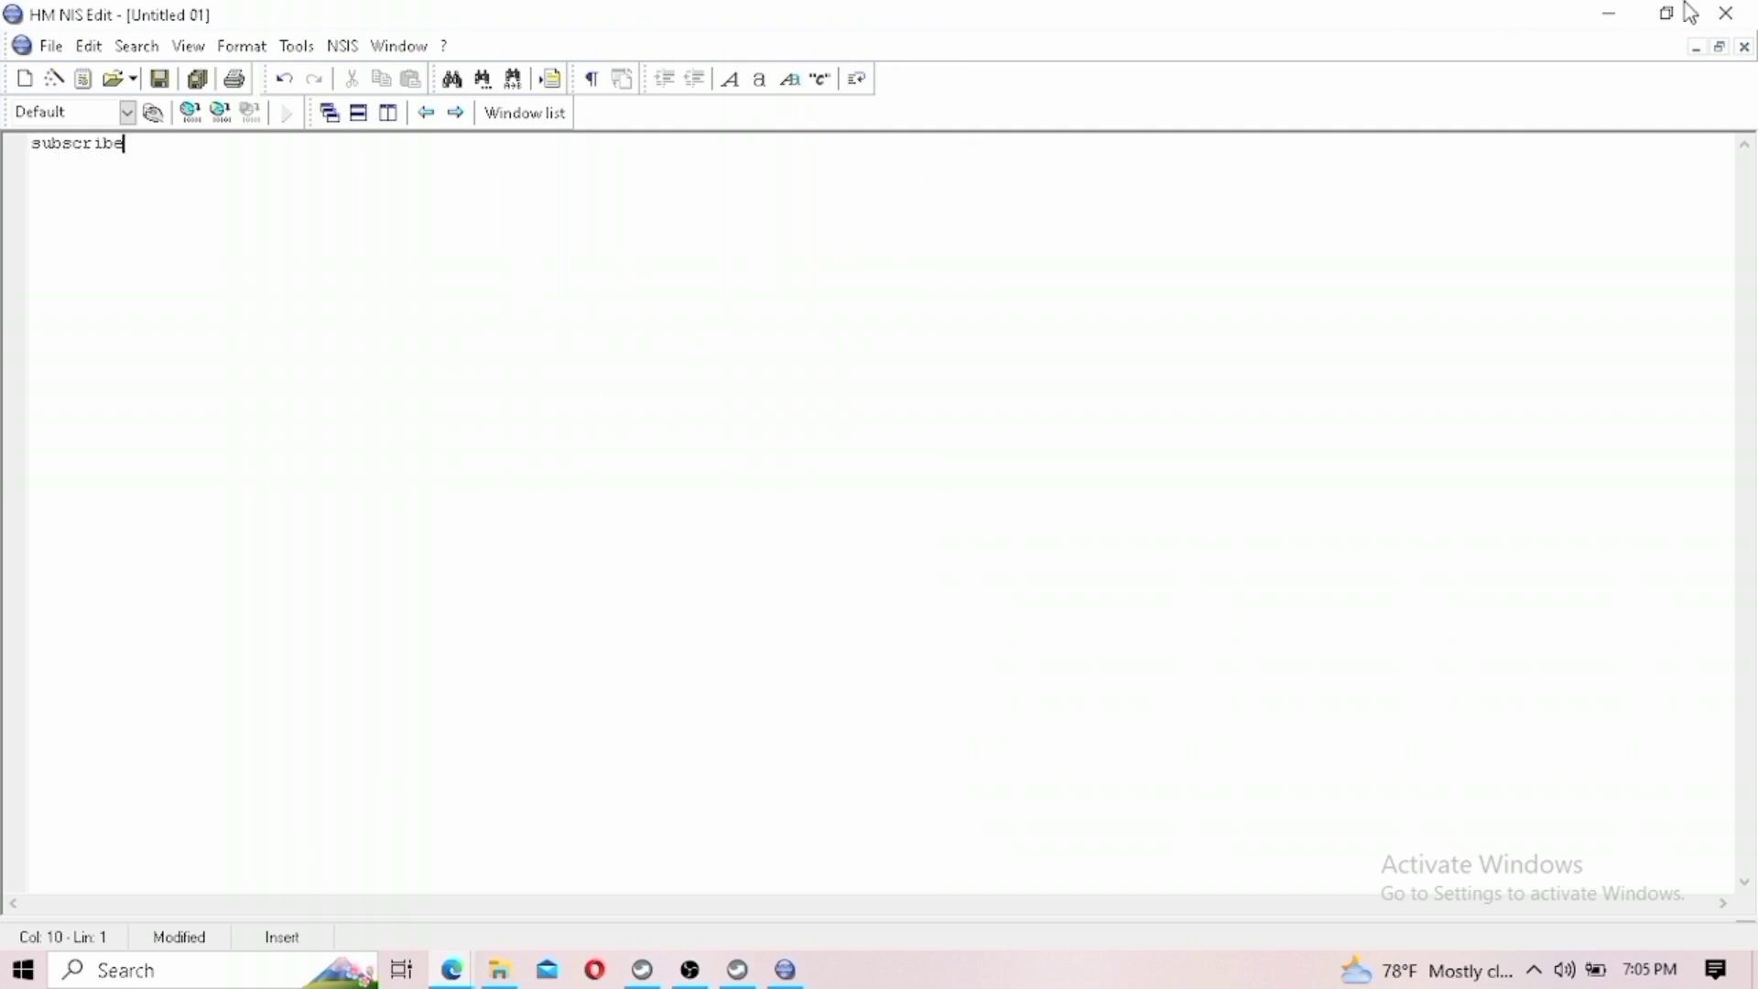
pyautogui.click(1726, 13)
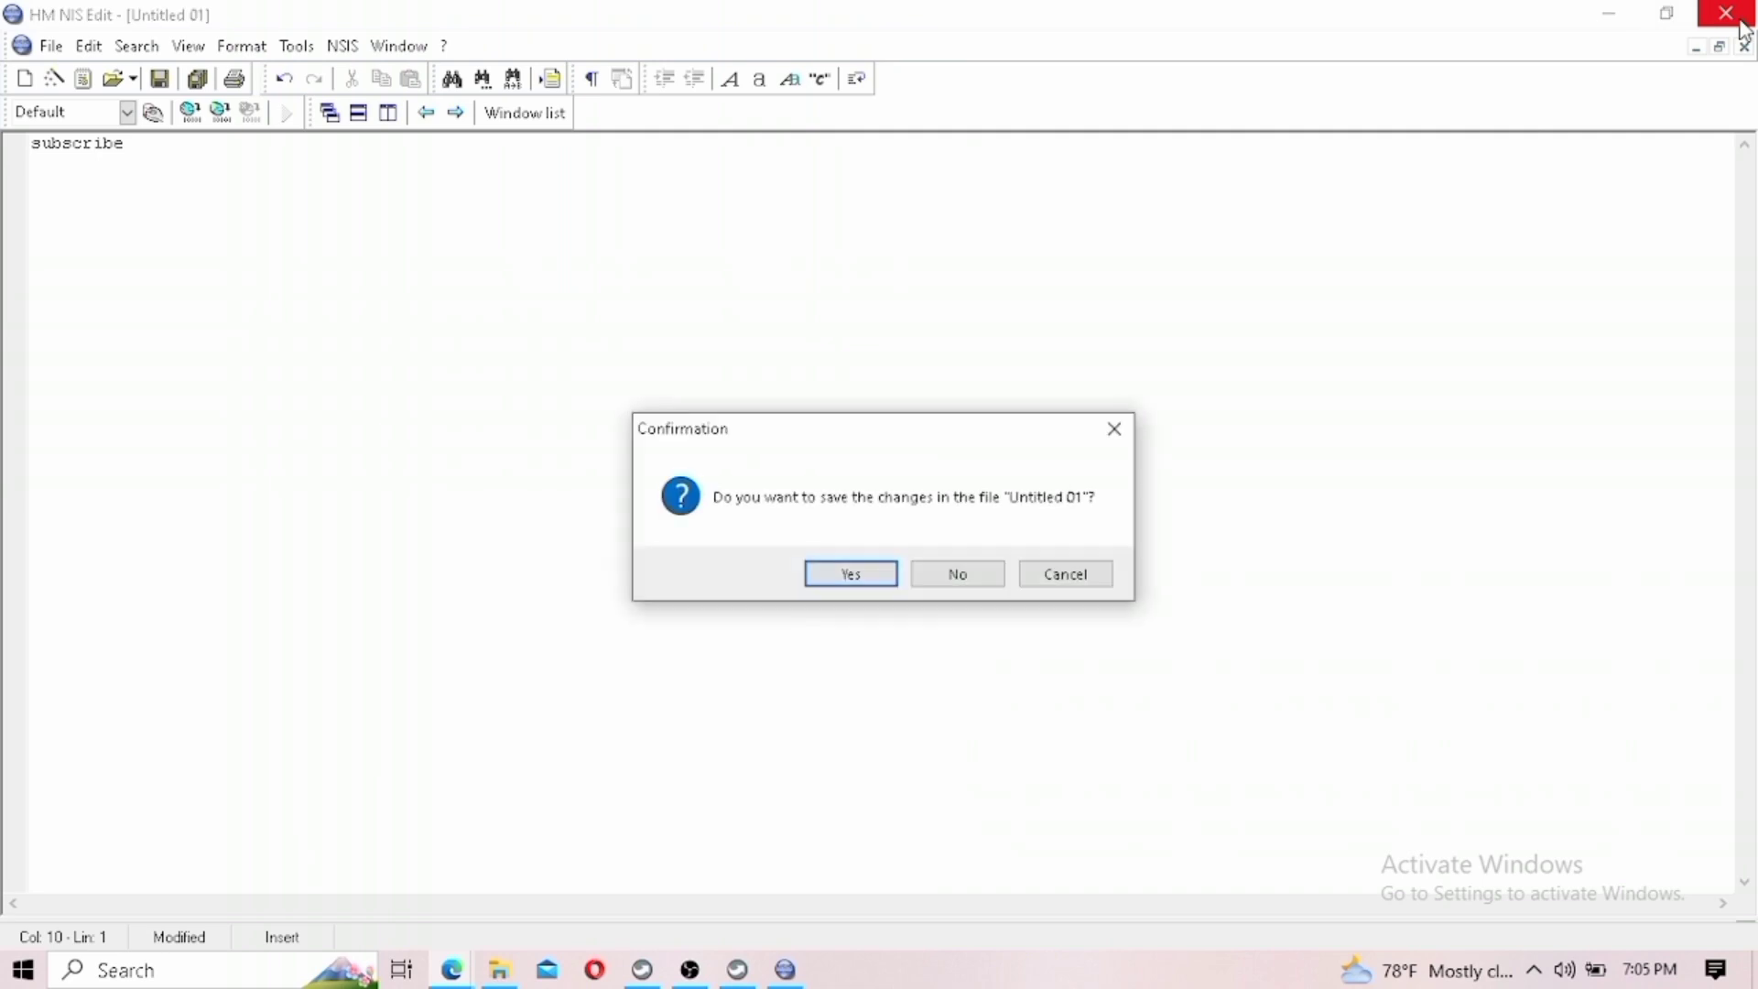
pyautogui.click(957, 577)
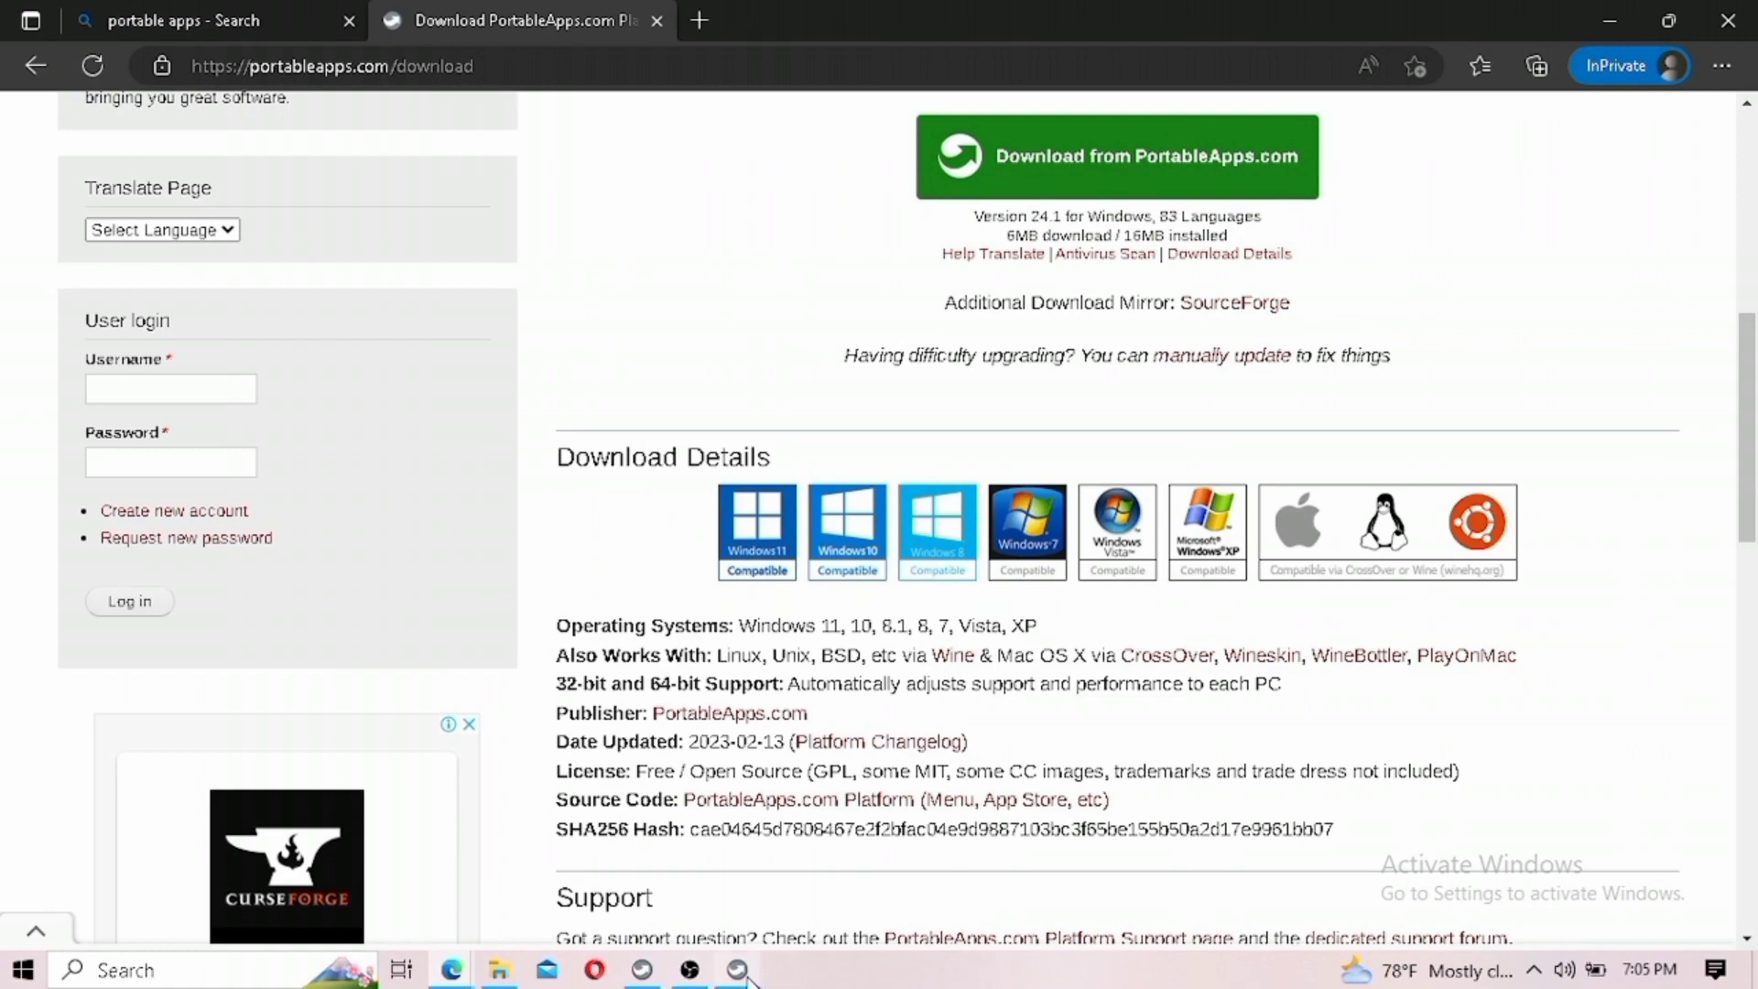
# Exit the PortableApps.com Platform and choose to have portable apps closed automatically on exit.
pyautogui.moveTo(737, 966)
pyautogui.click(730, 920)
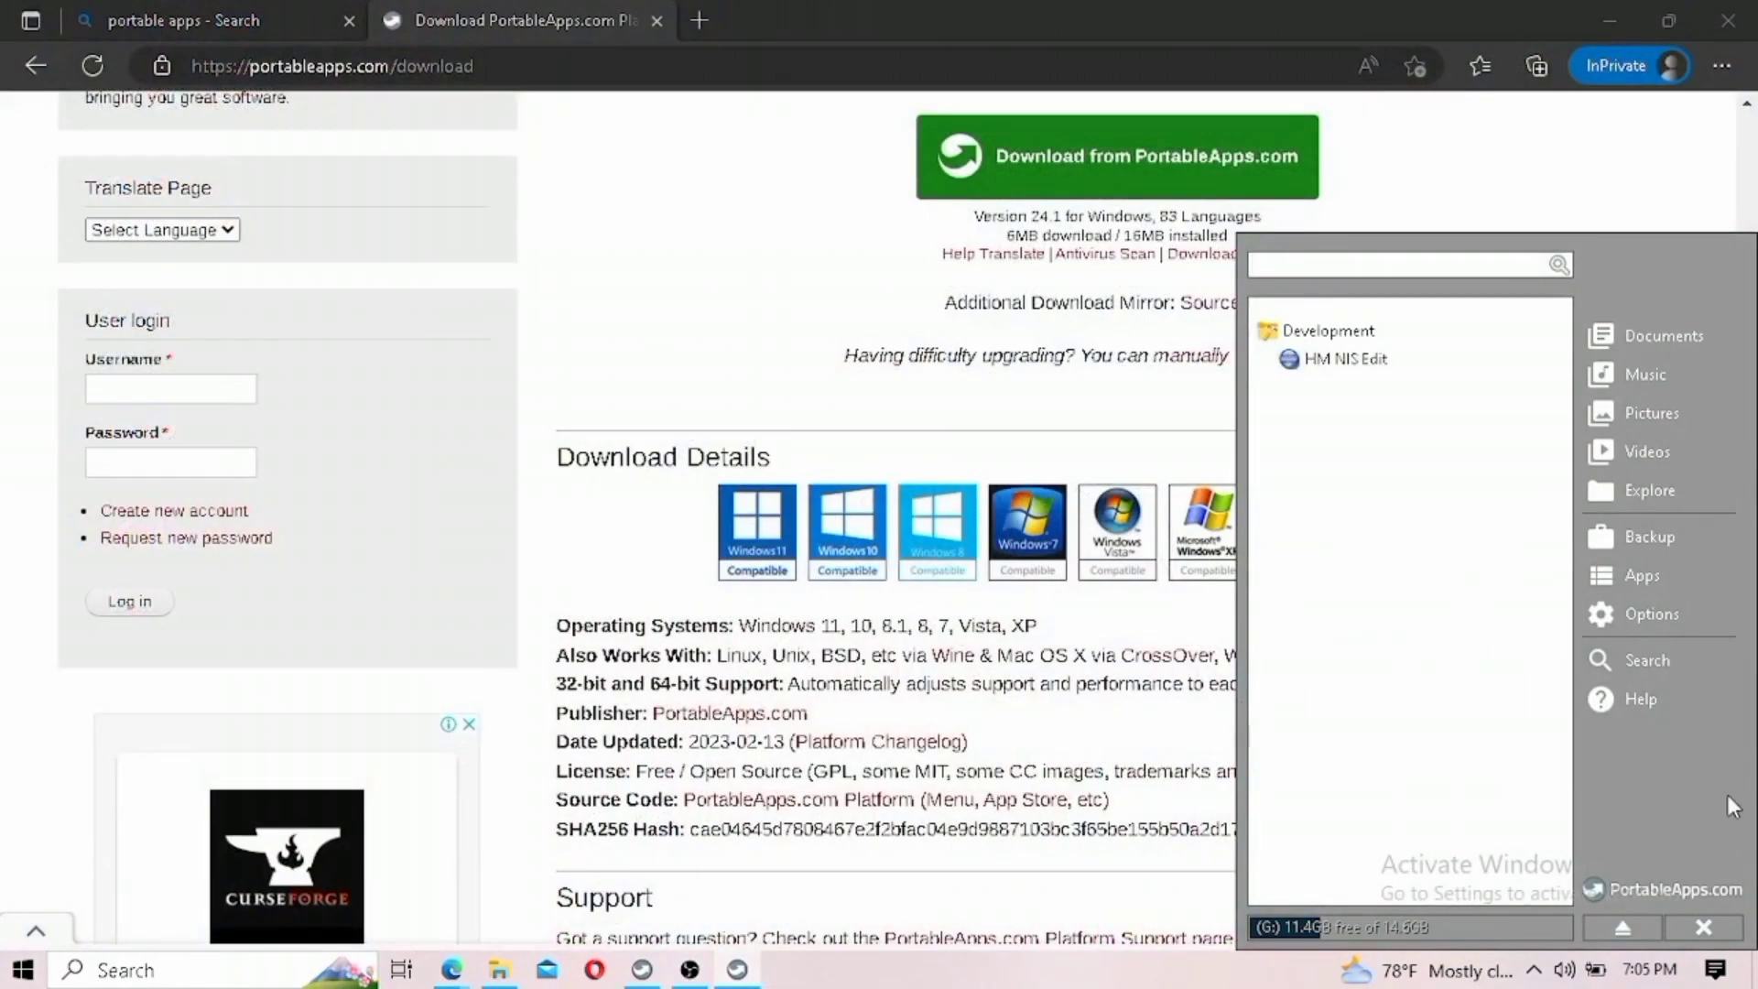
pyautogui.click(1725, 941)
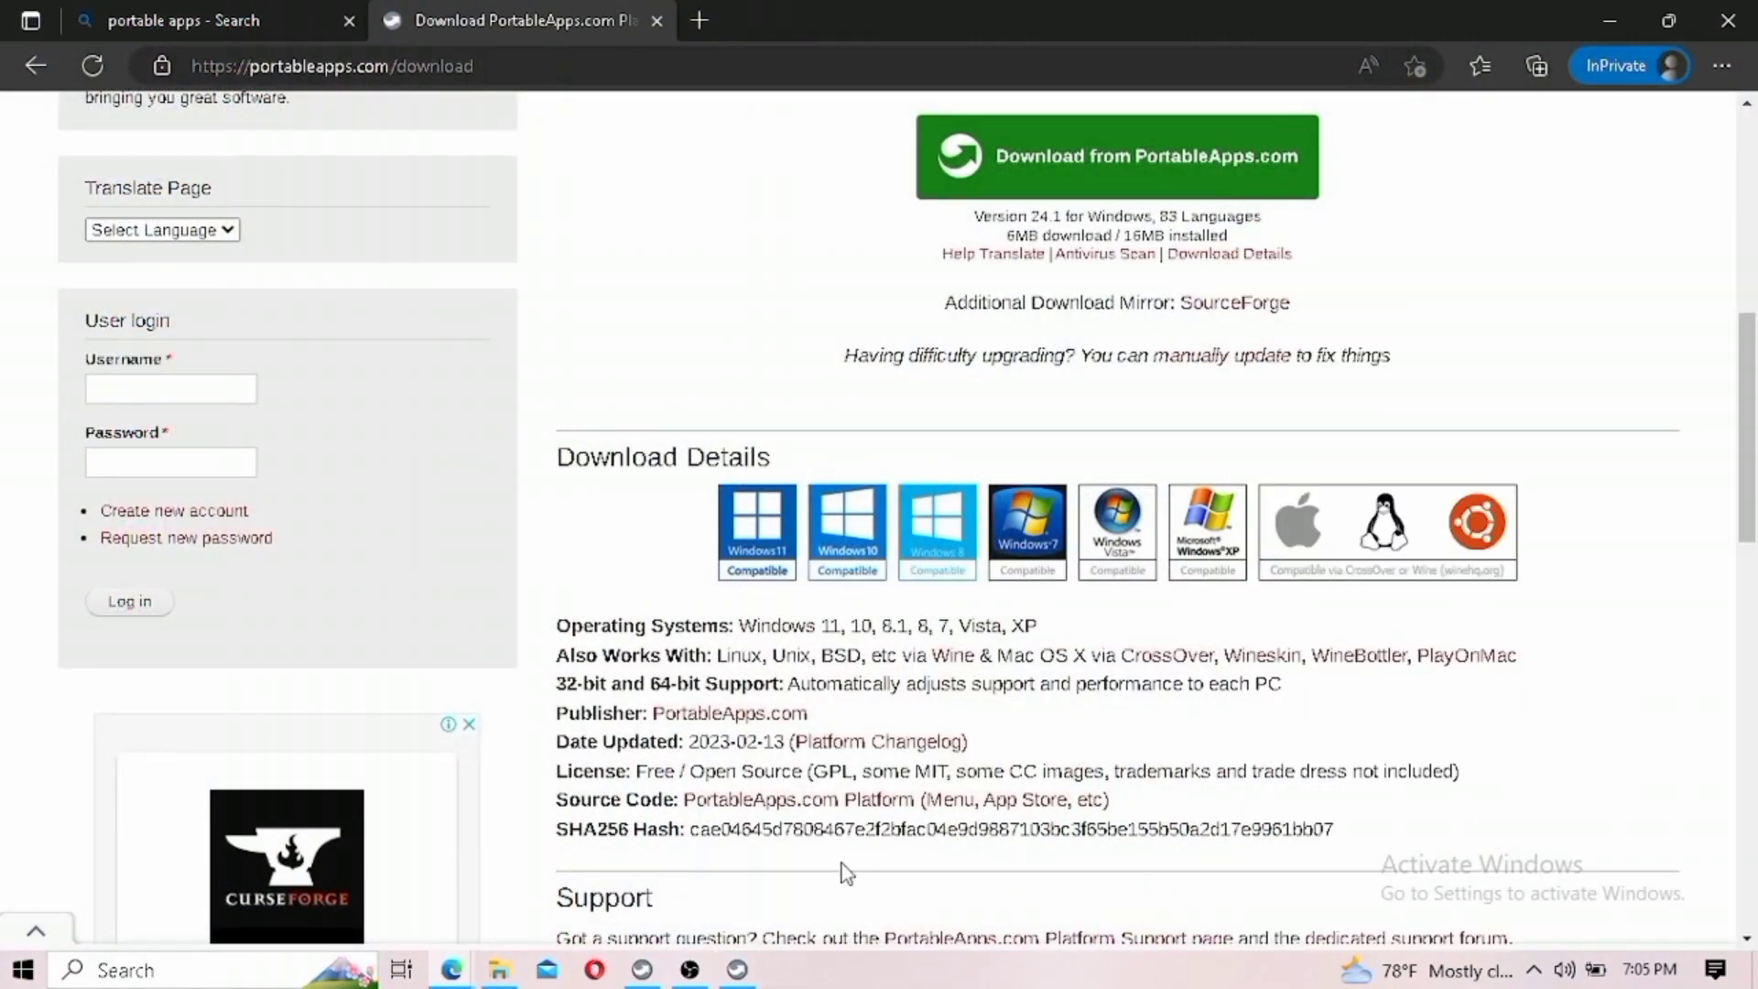
pyautogui.moveTo(738, 973)
pyautogui.click(733, 932)
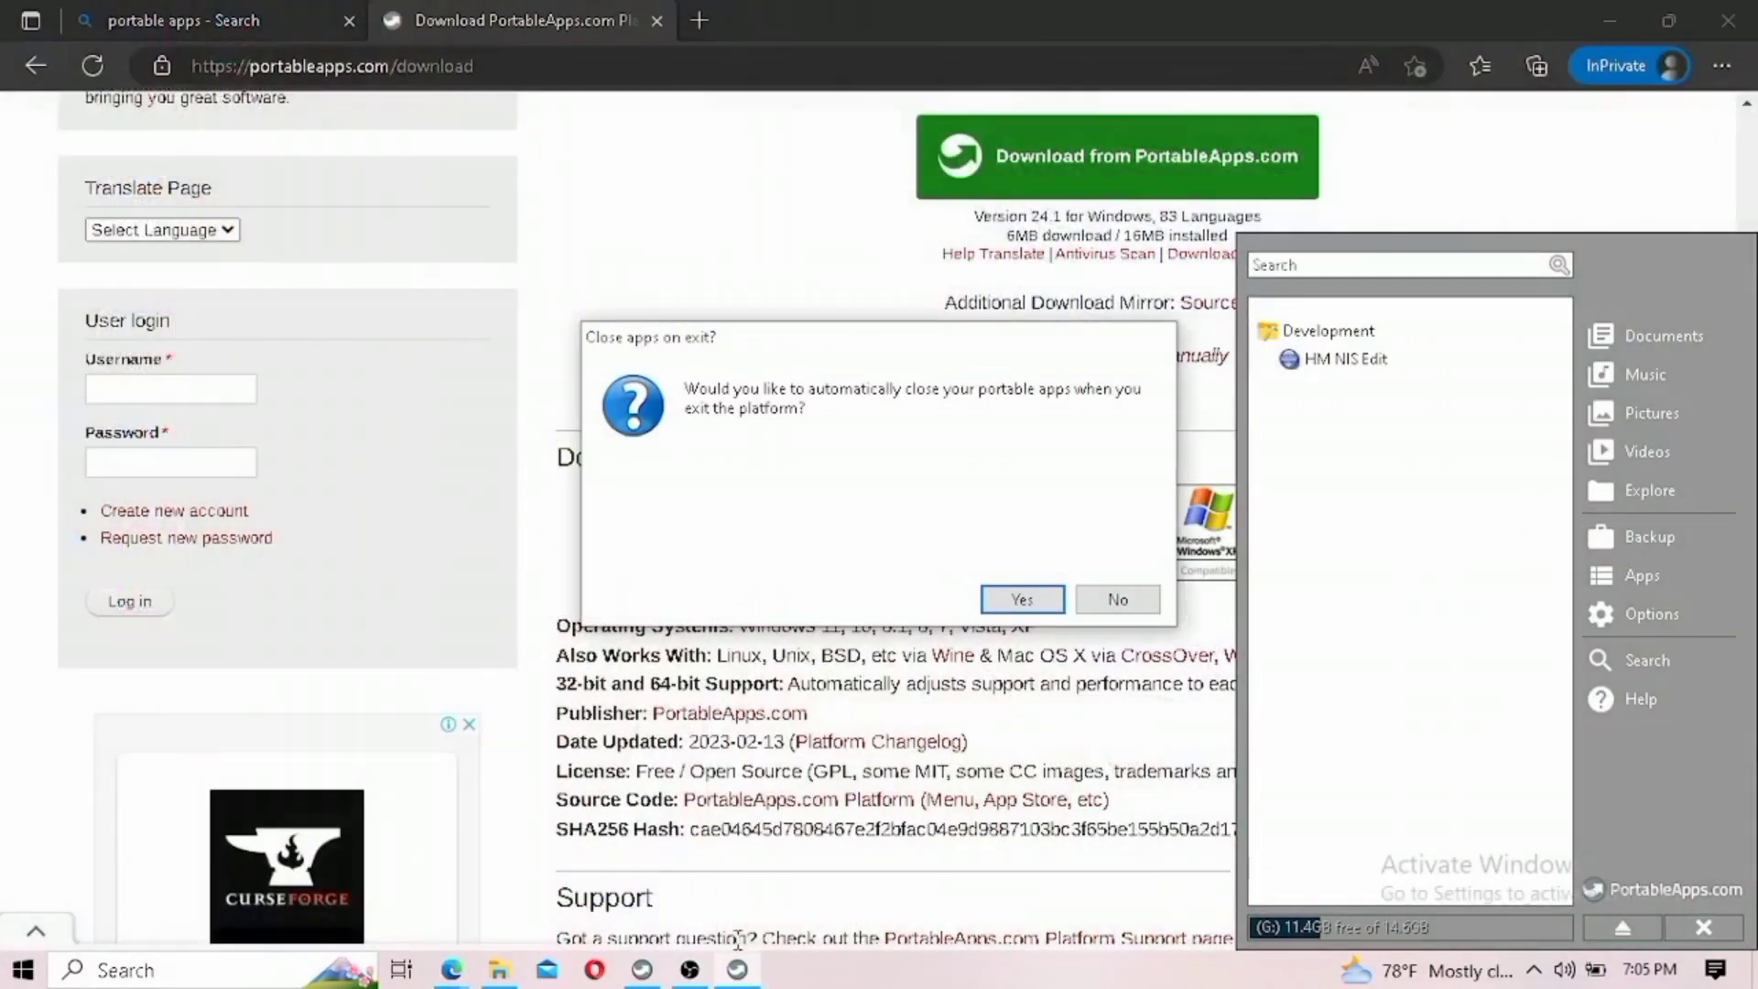
pyautogui.click(1012, 596)
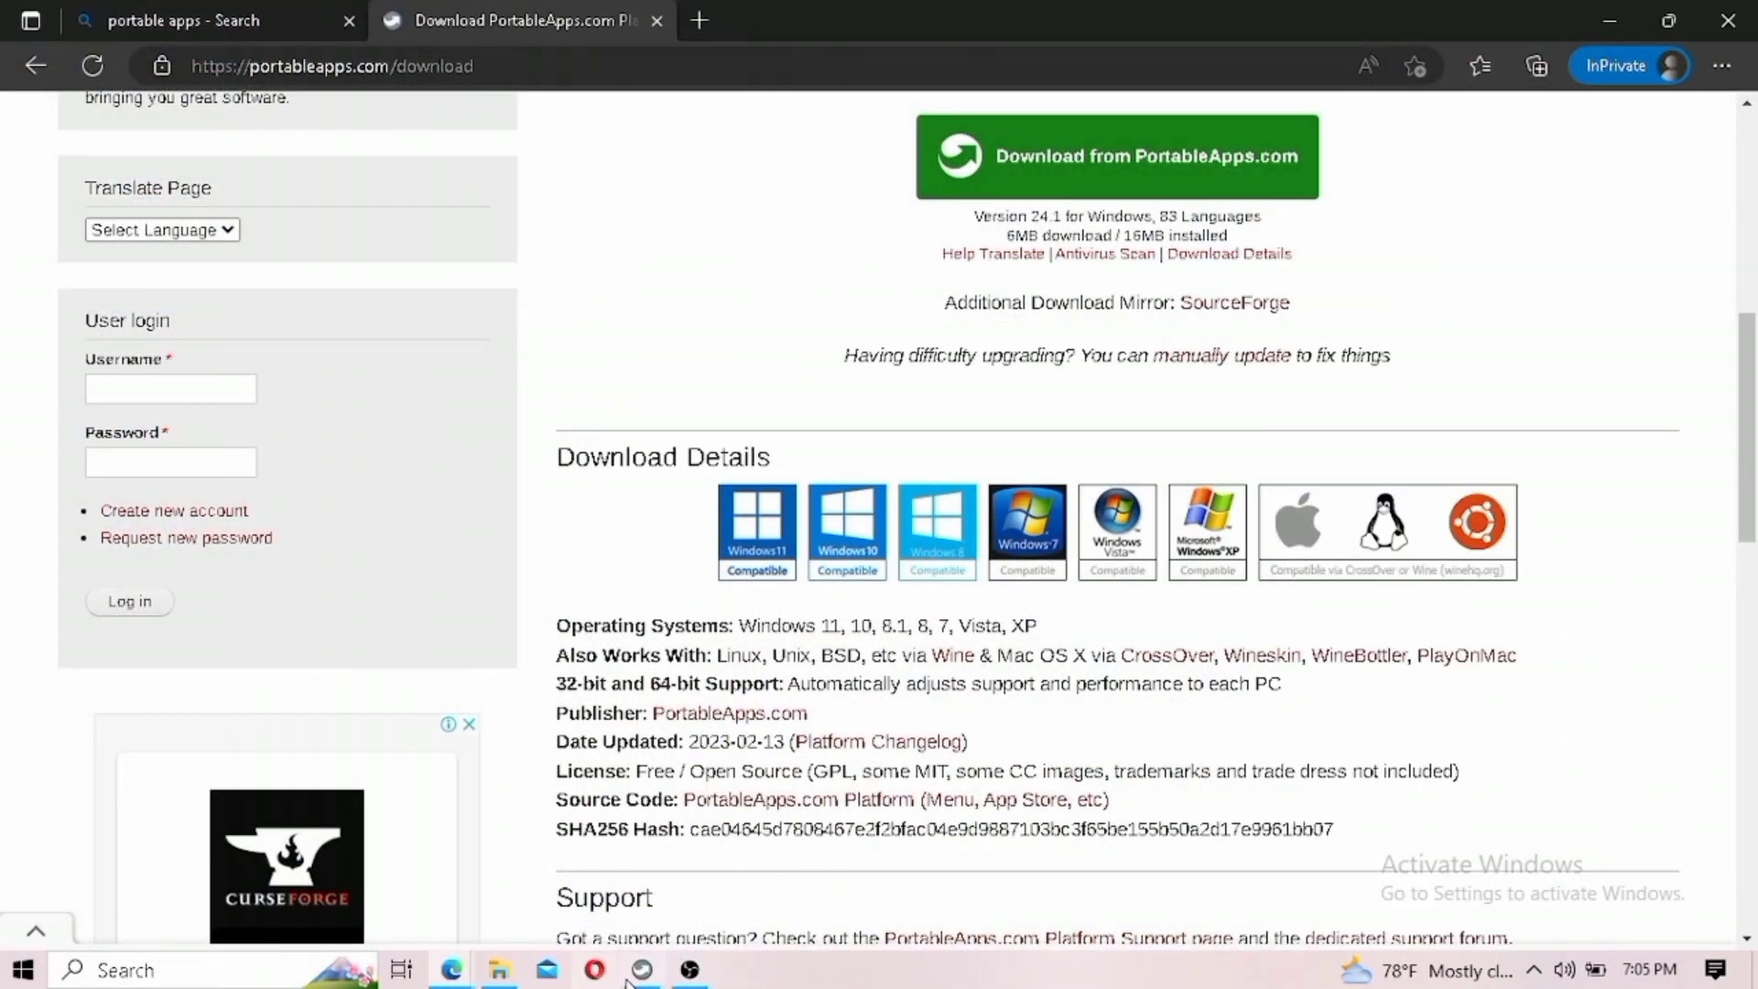
# Switch to File Explorer and run the Start application from the root of the G: flash drive.
pyautogui.moveTo(500, 978)
pyautogui.click(494, 911)
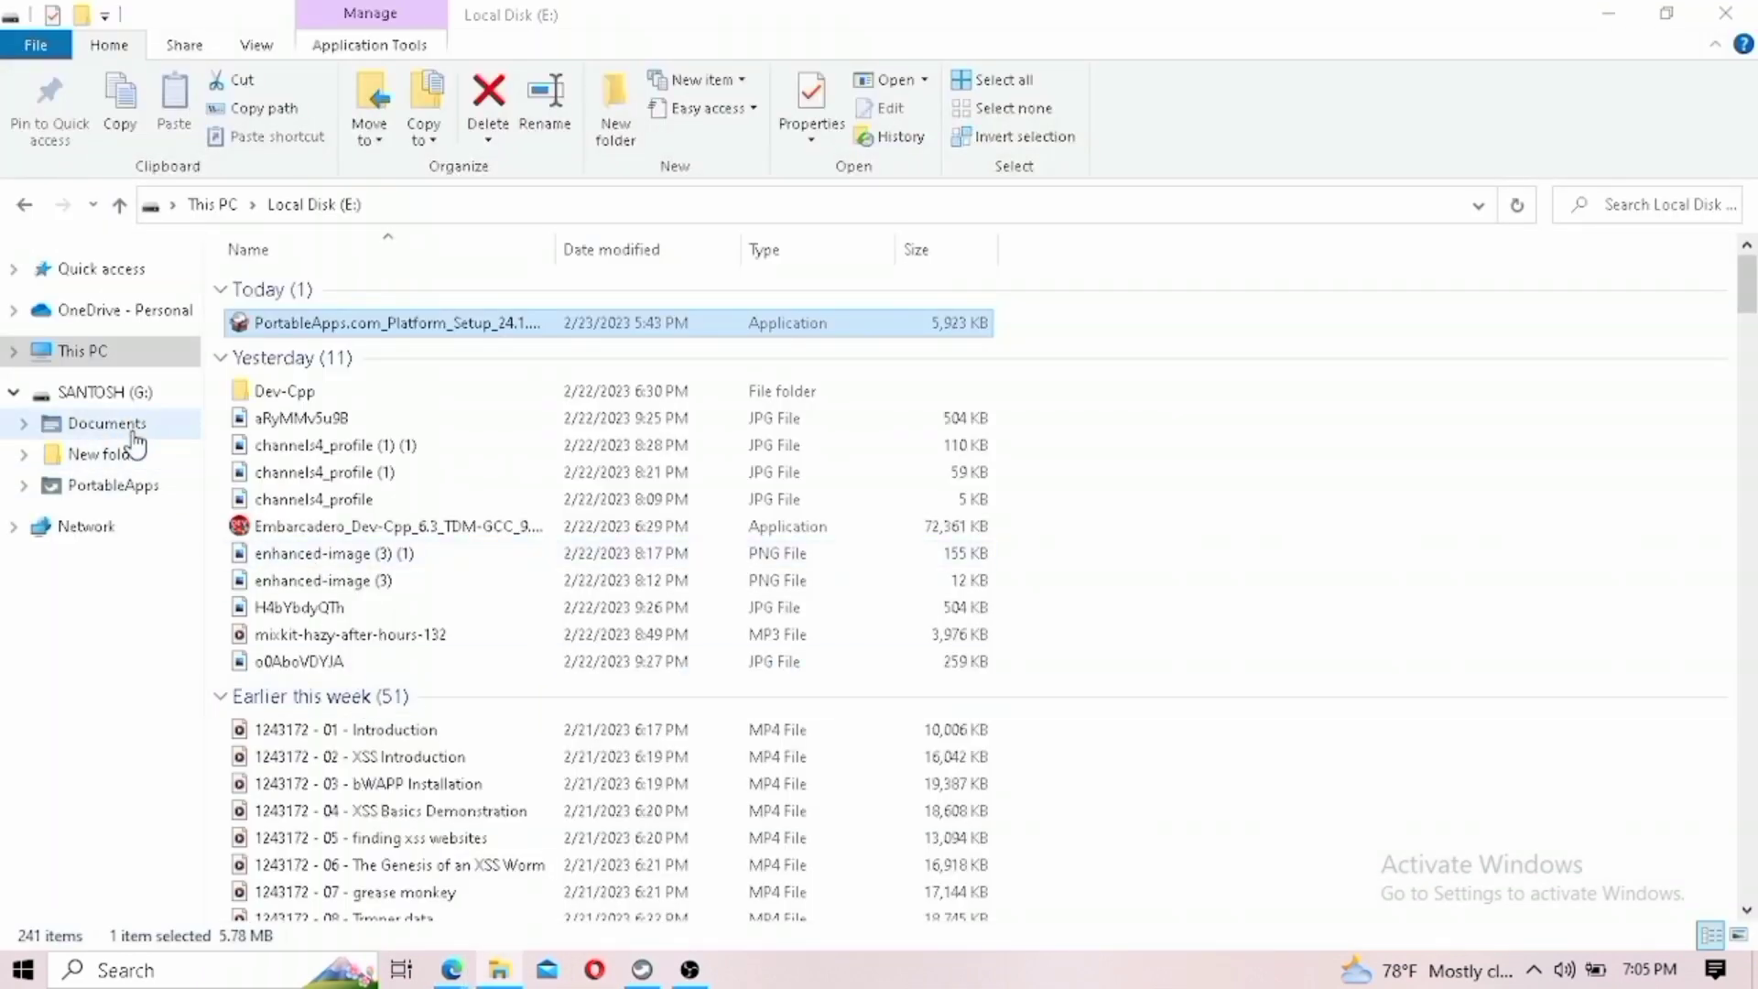
pyautogui.doubleClick(129, 394)
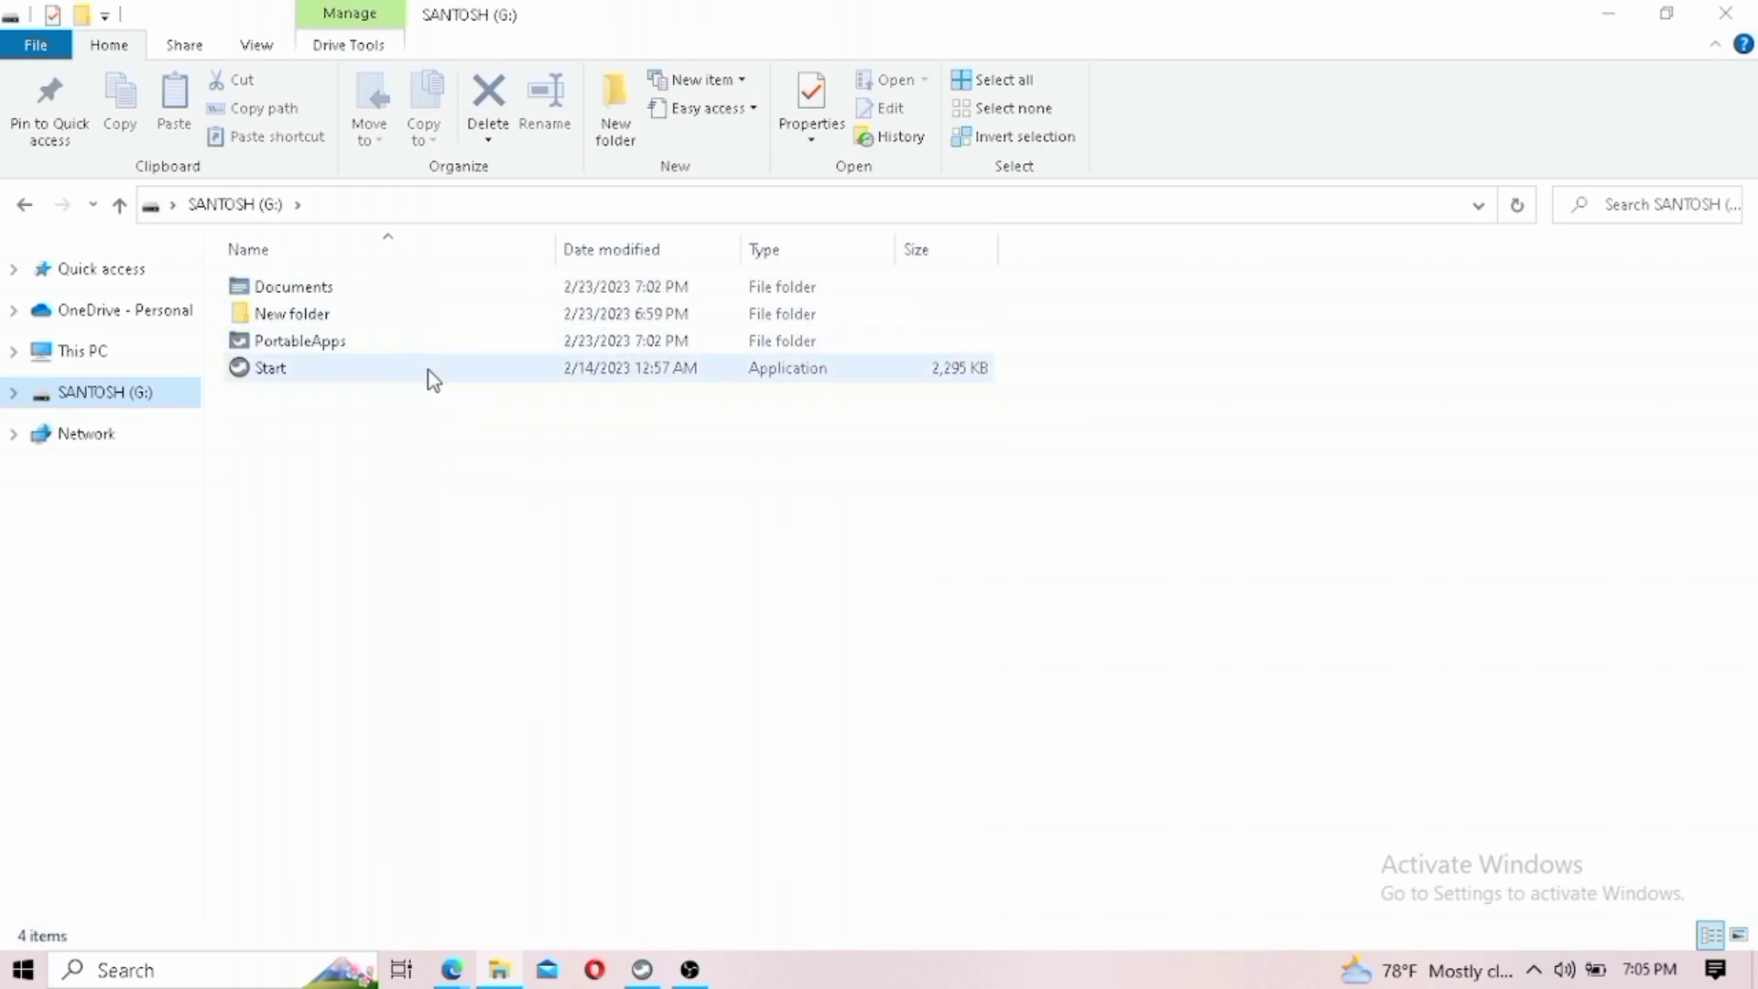
pyautogui.doubleClick(454, 368)
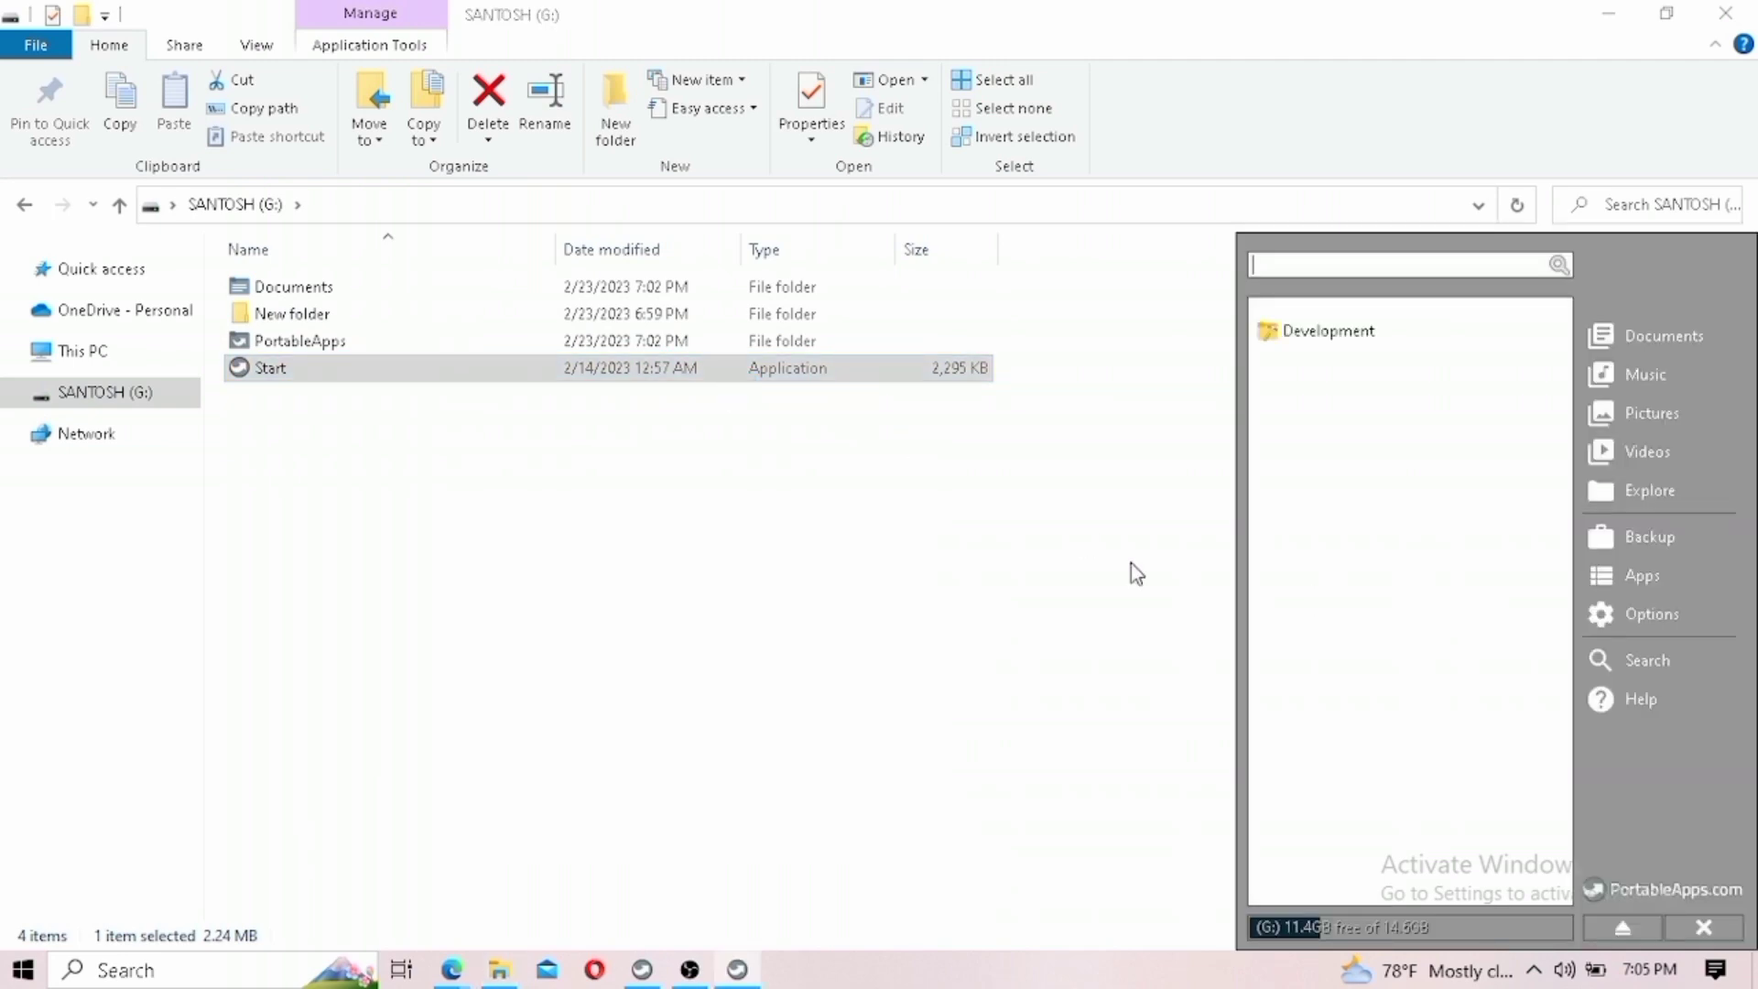
# Browse the downloadable portable apps by category and close the Portable App Directory without selecting any.
pyautogui.click(1637, 595)
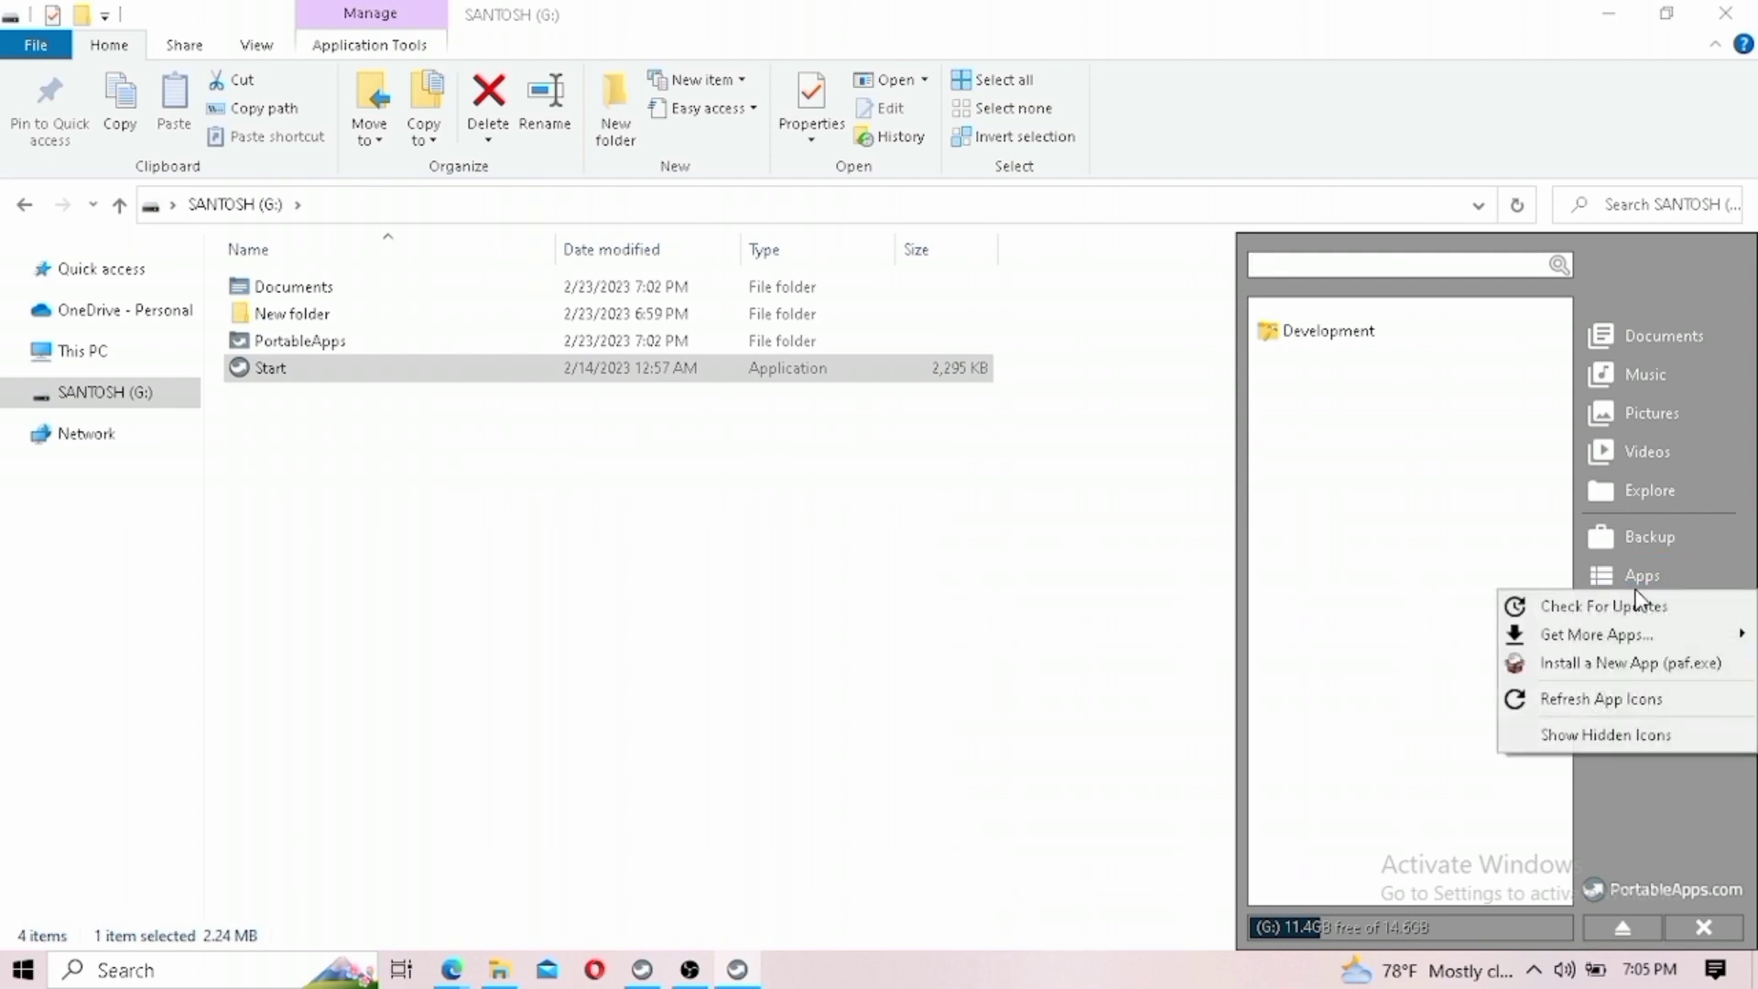
pyautogui.moveTo(1630, 639)
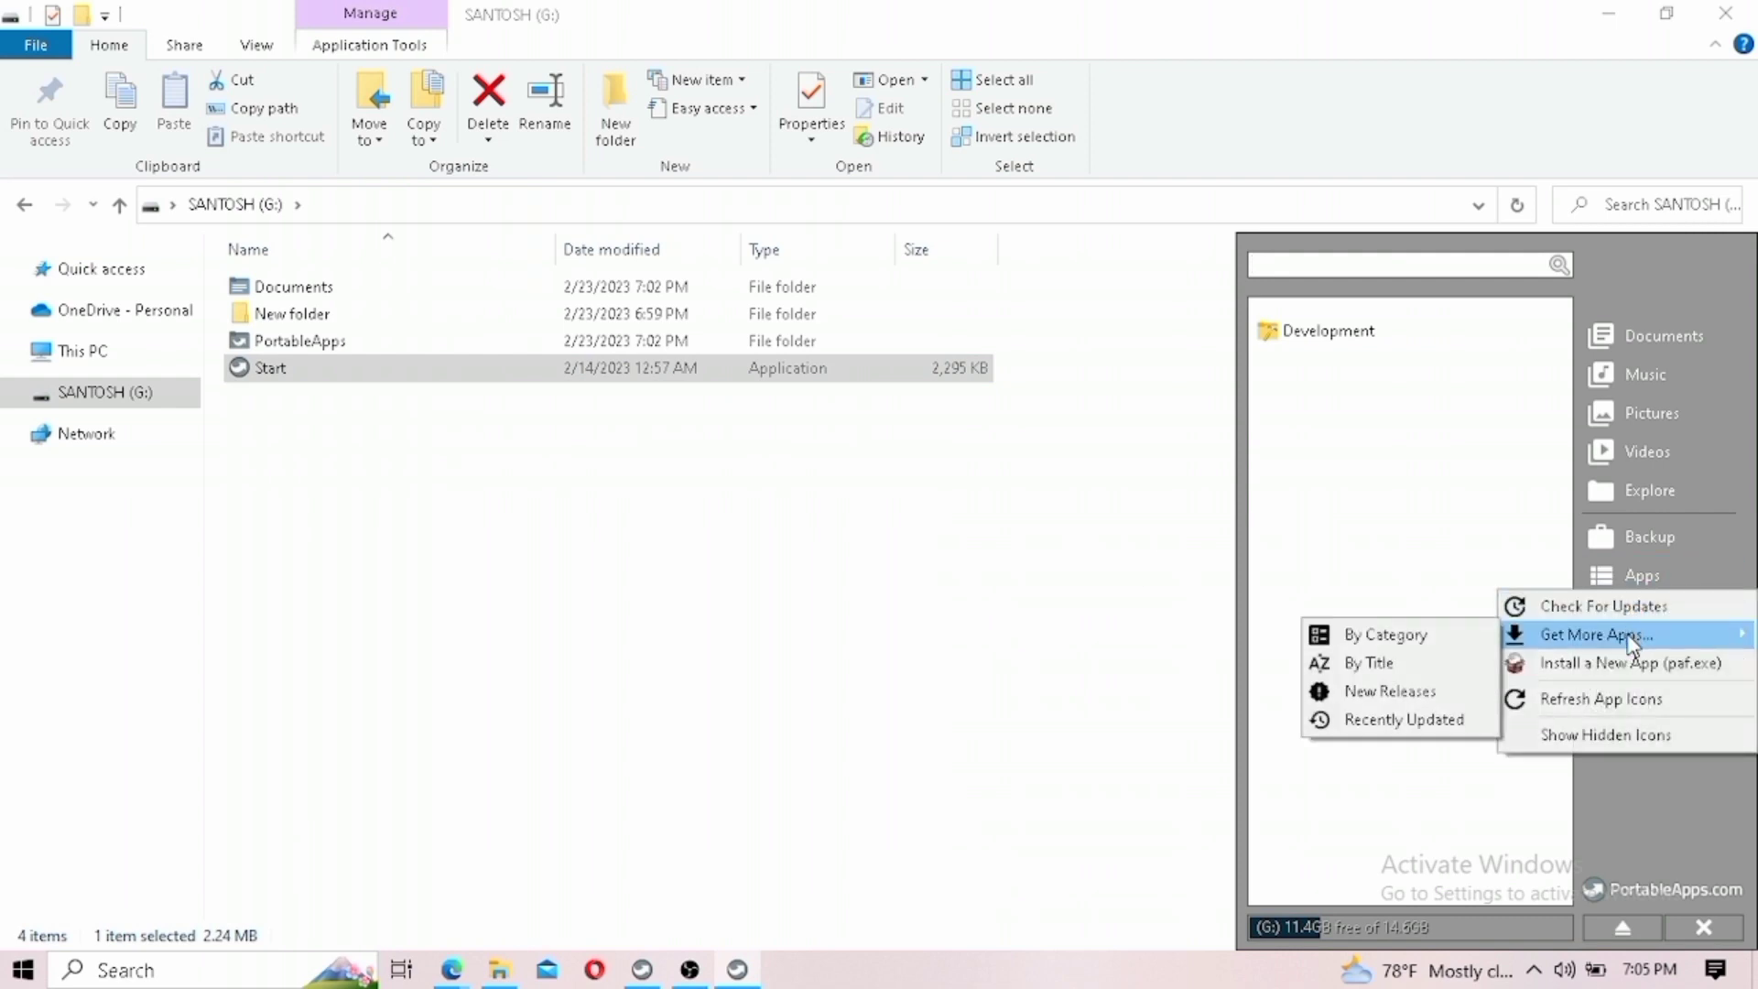
pyautogui.click(1474, 634)
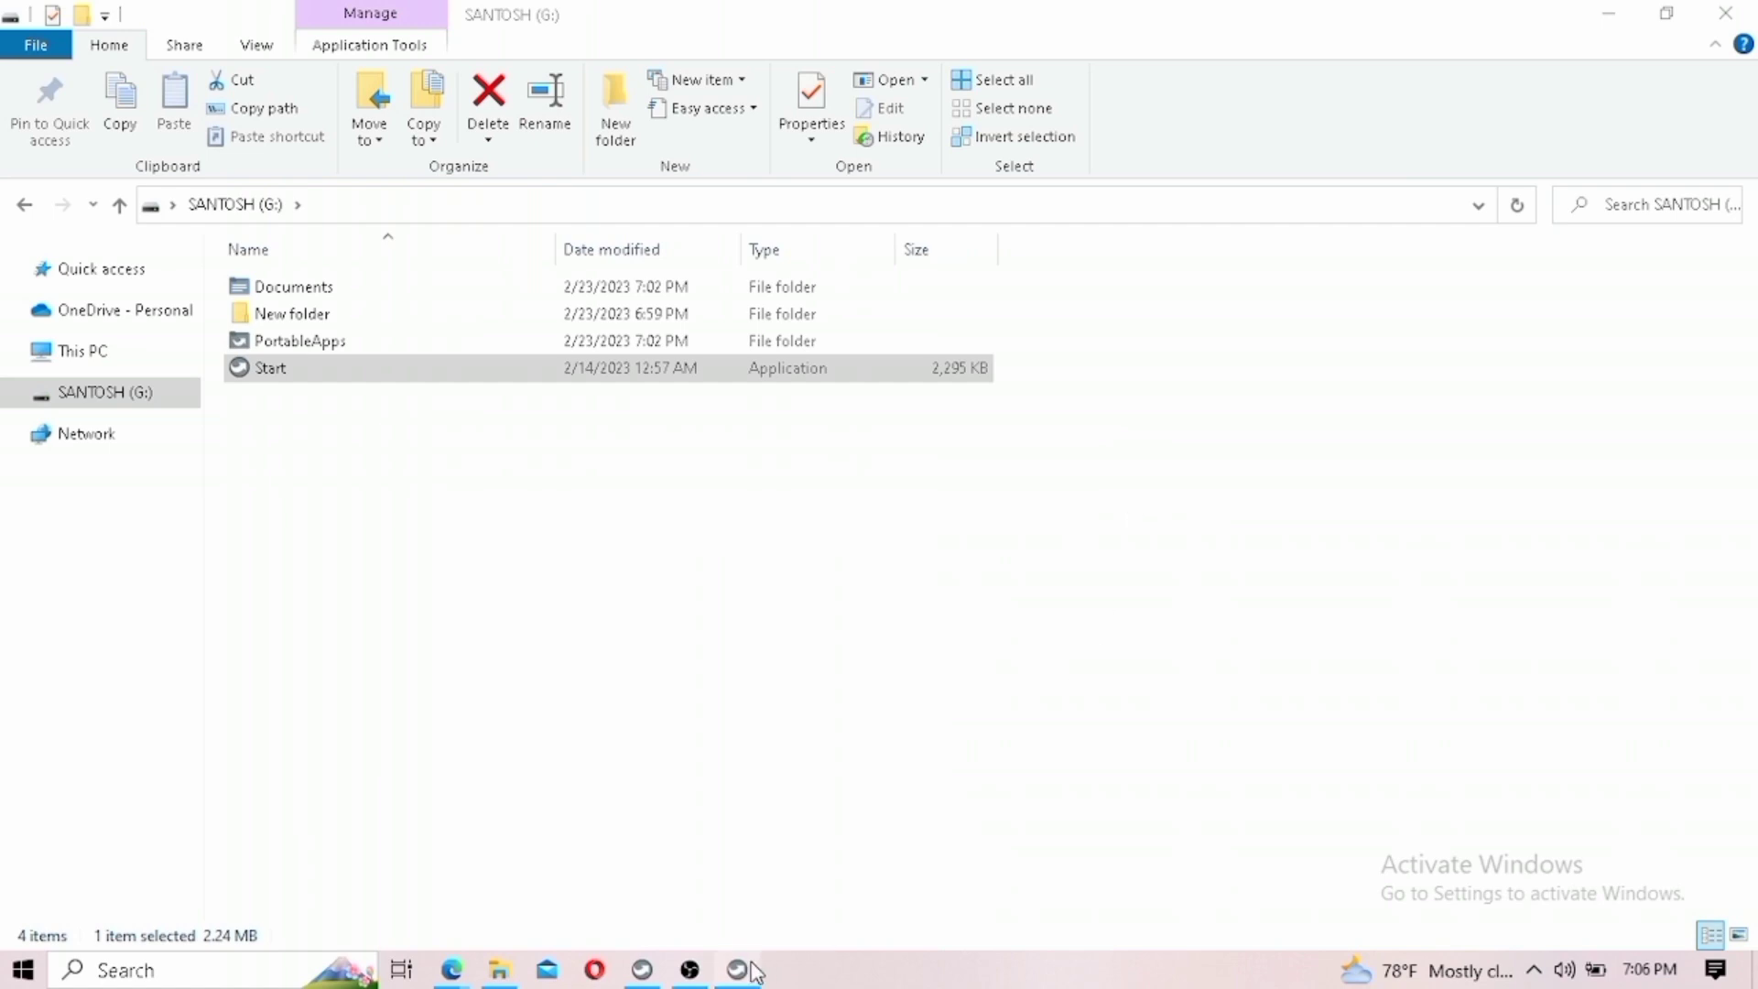
pyautogui.moveTo(751, 970)
pyautogui.click(738, 879)
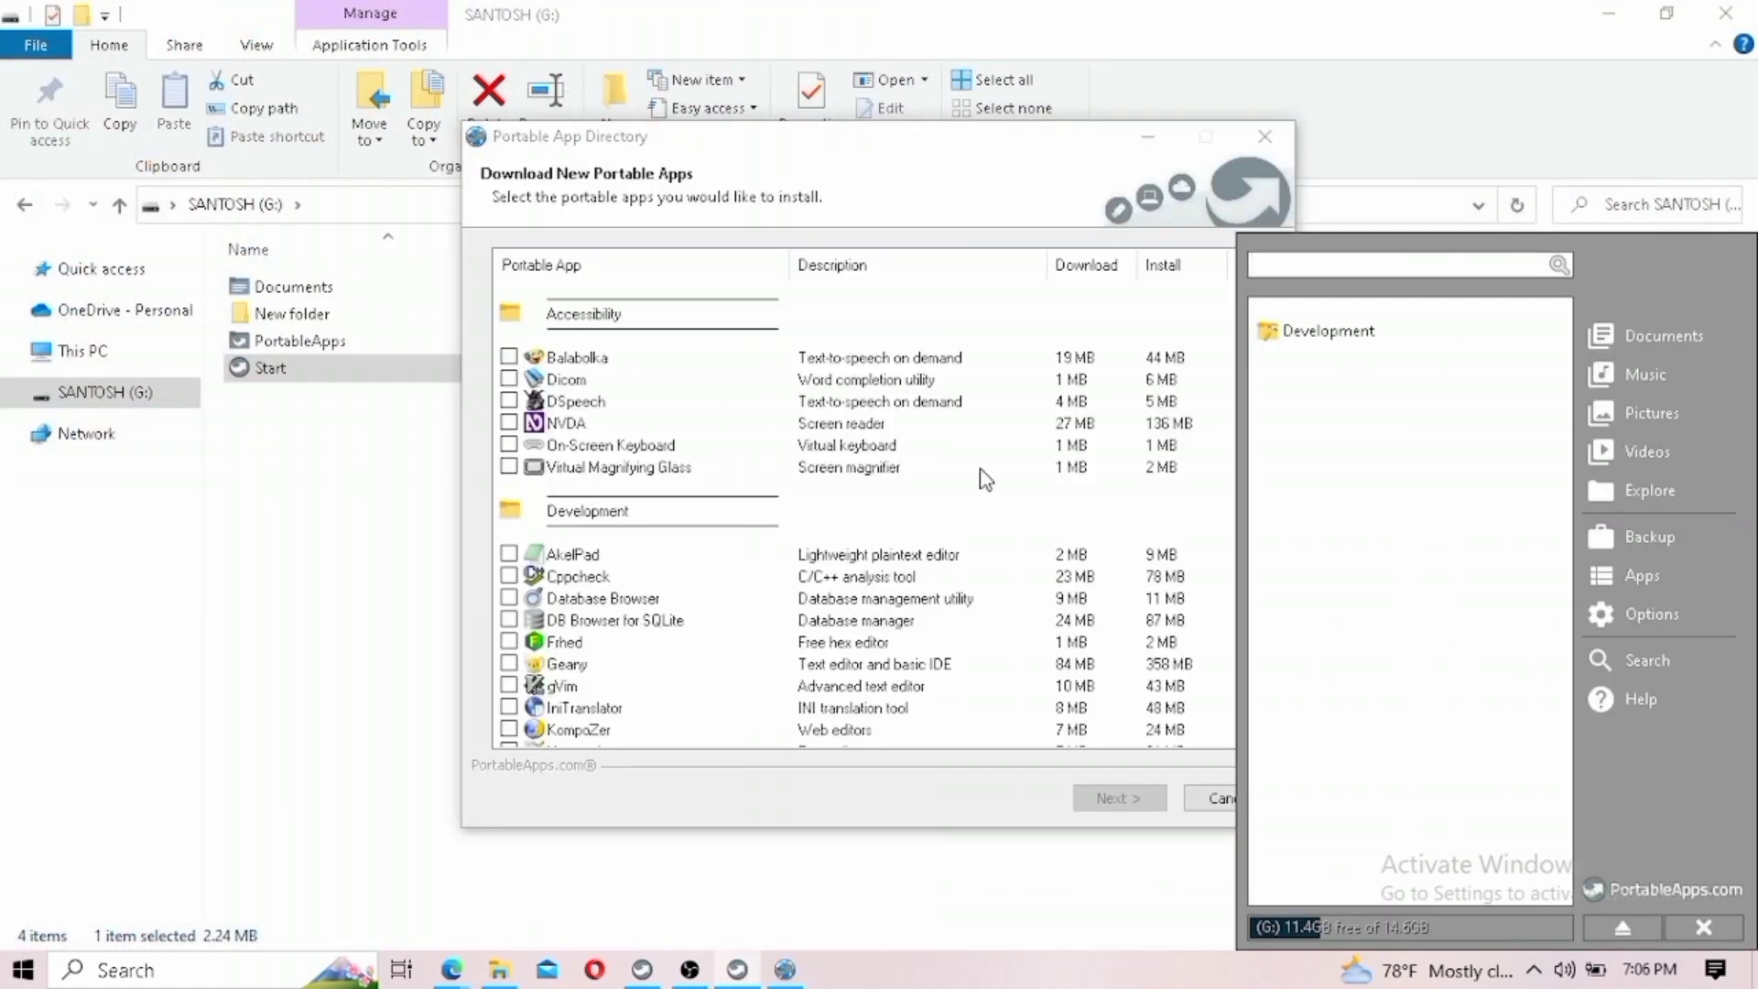
pyautogui.click(1062, 181)
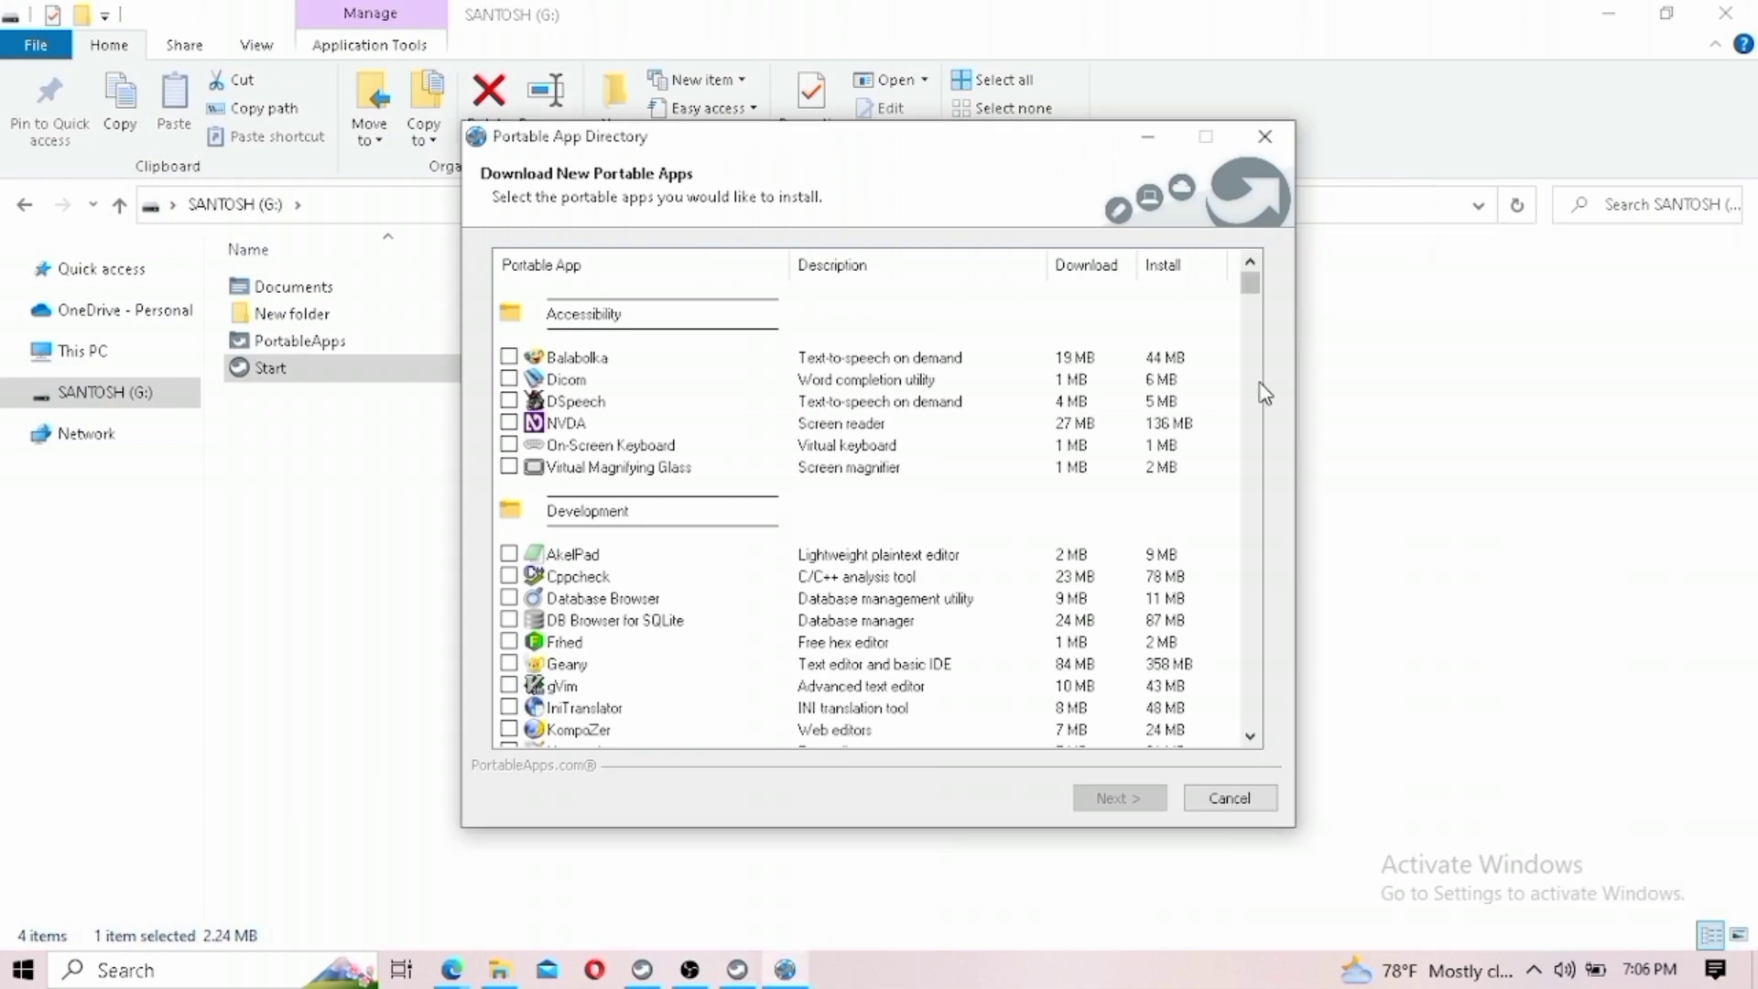
pyautogui.scroll(-10, 1262, 392)
pyautogui.scroll(-10, 1262, 392)
pyautogui.click(1264, 136)
# Bring the platform menu back up, switch to OBS Studio and view its entry in the other PortableApps.com menu.
pyautogui.moveTo(730, 978)
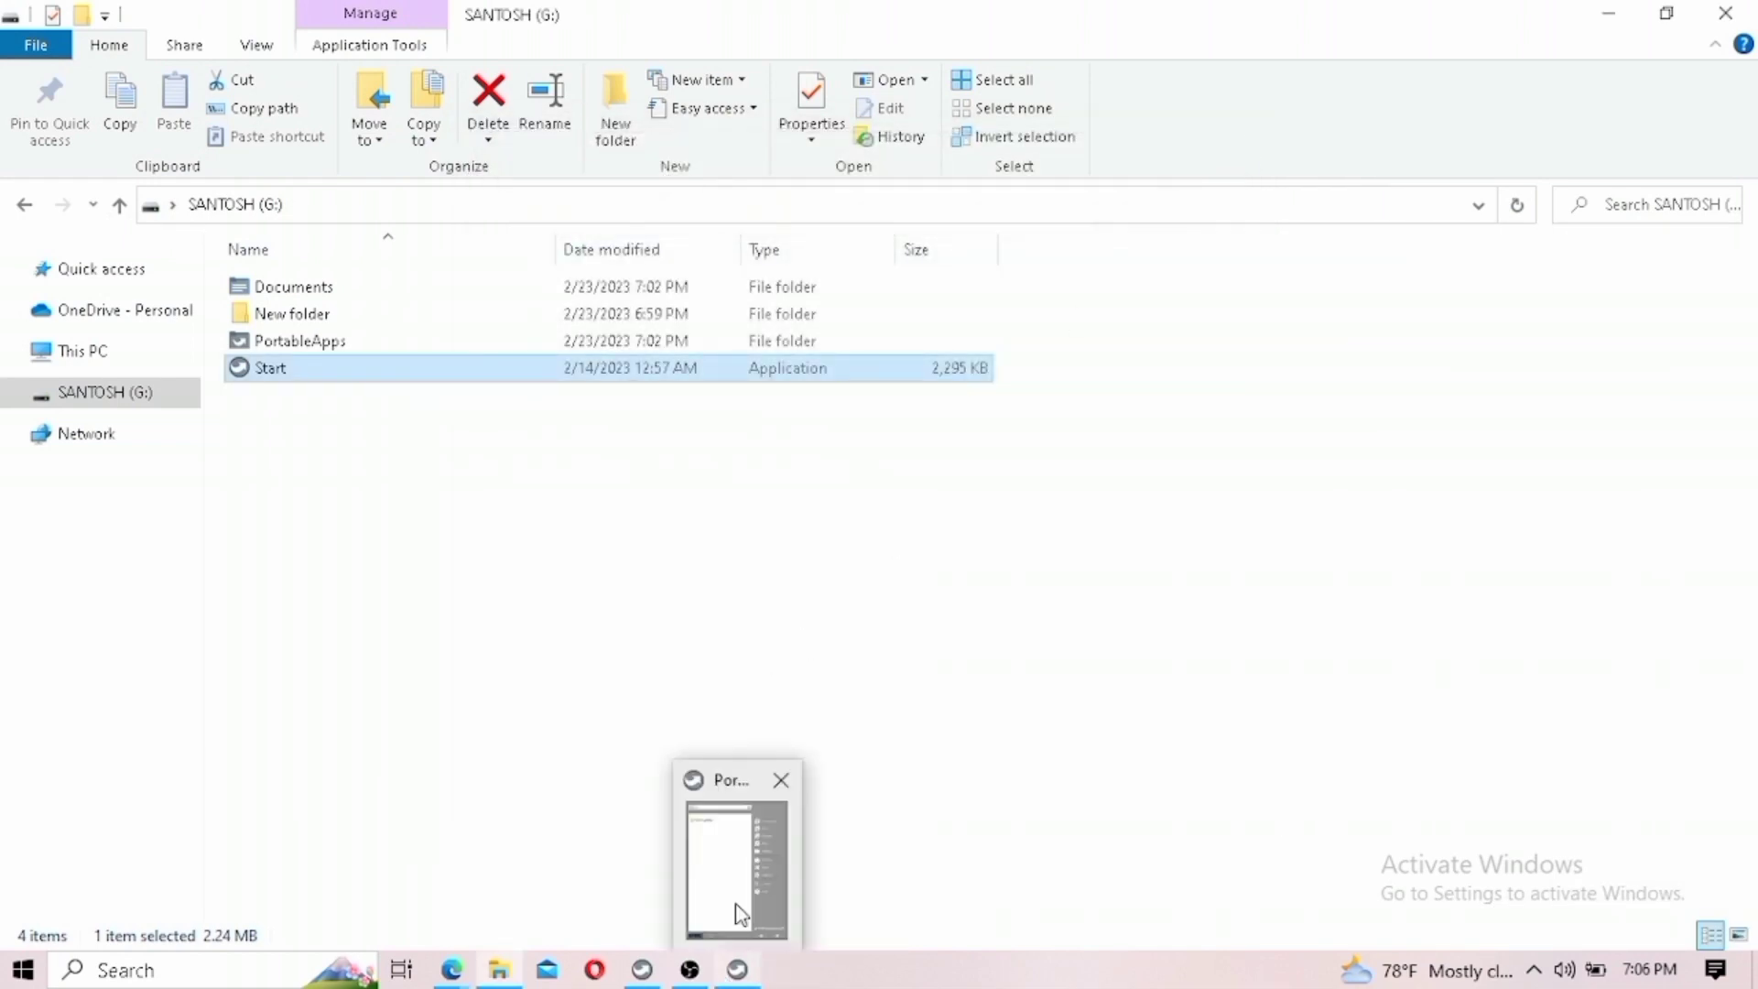
pyautogui.click(735, 903)
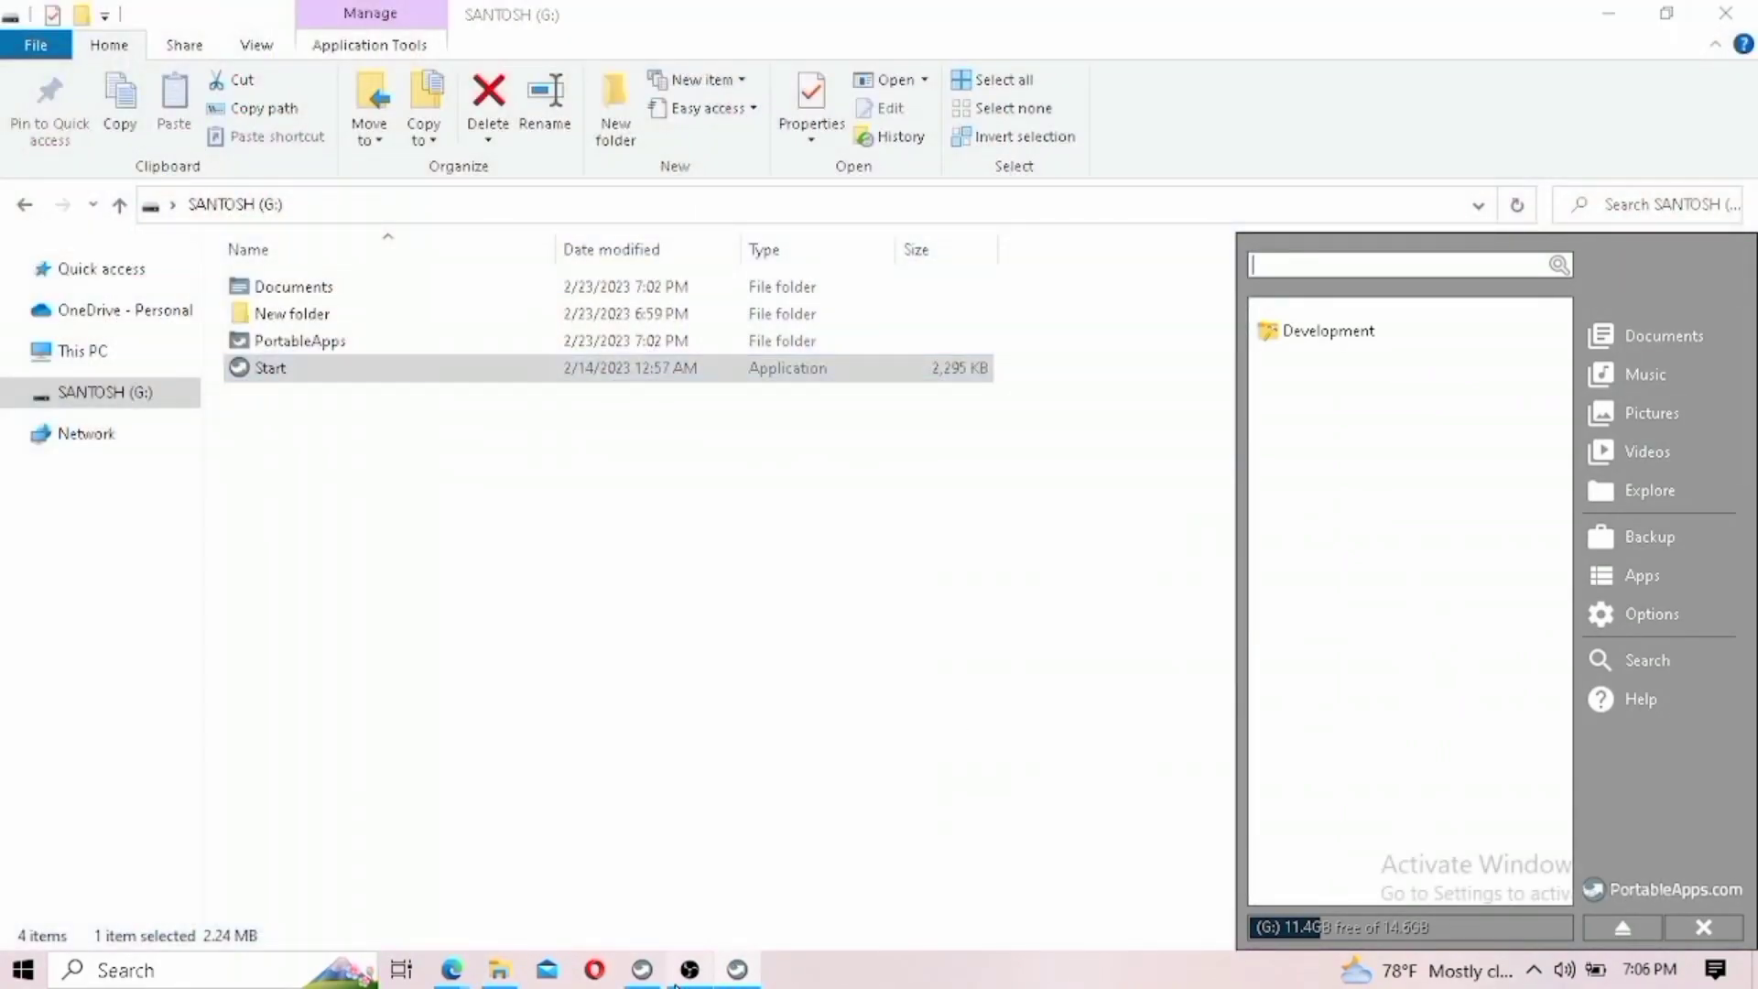
pyautogui.click(677, 939)
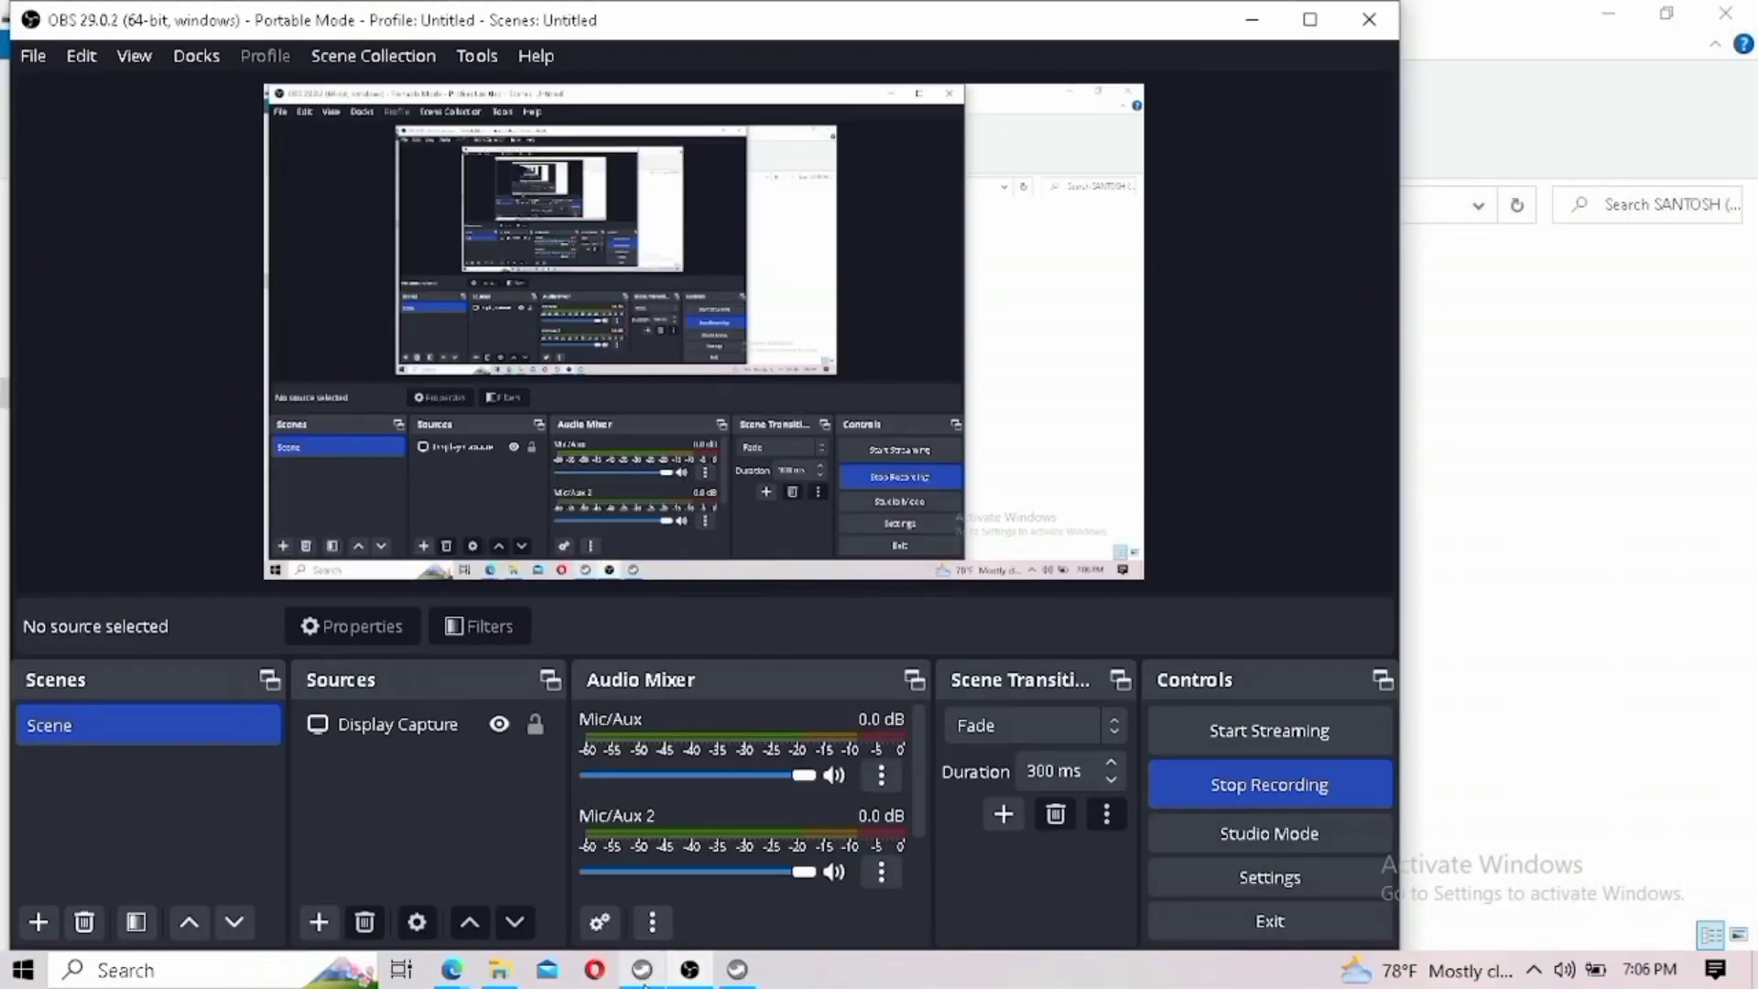
pyautogui.click(642, 971)
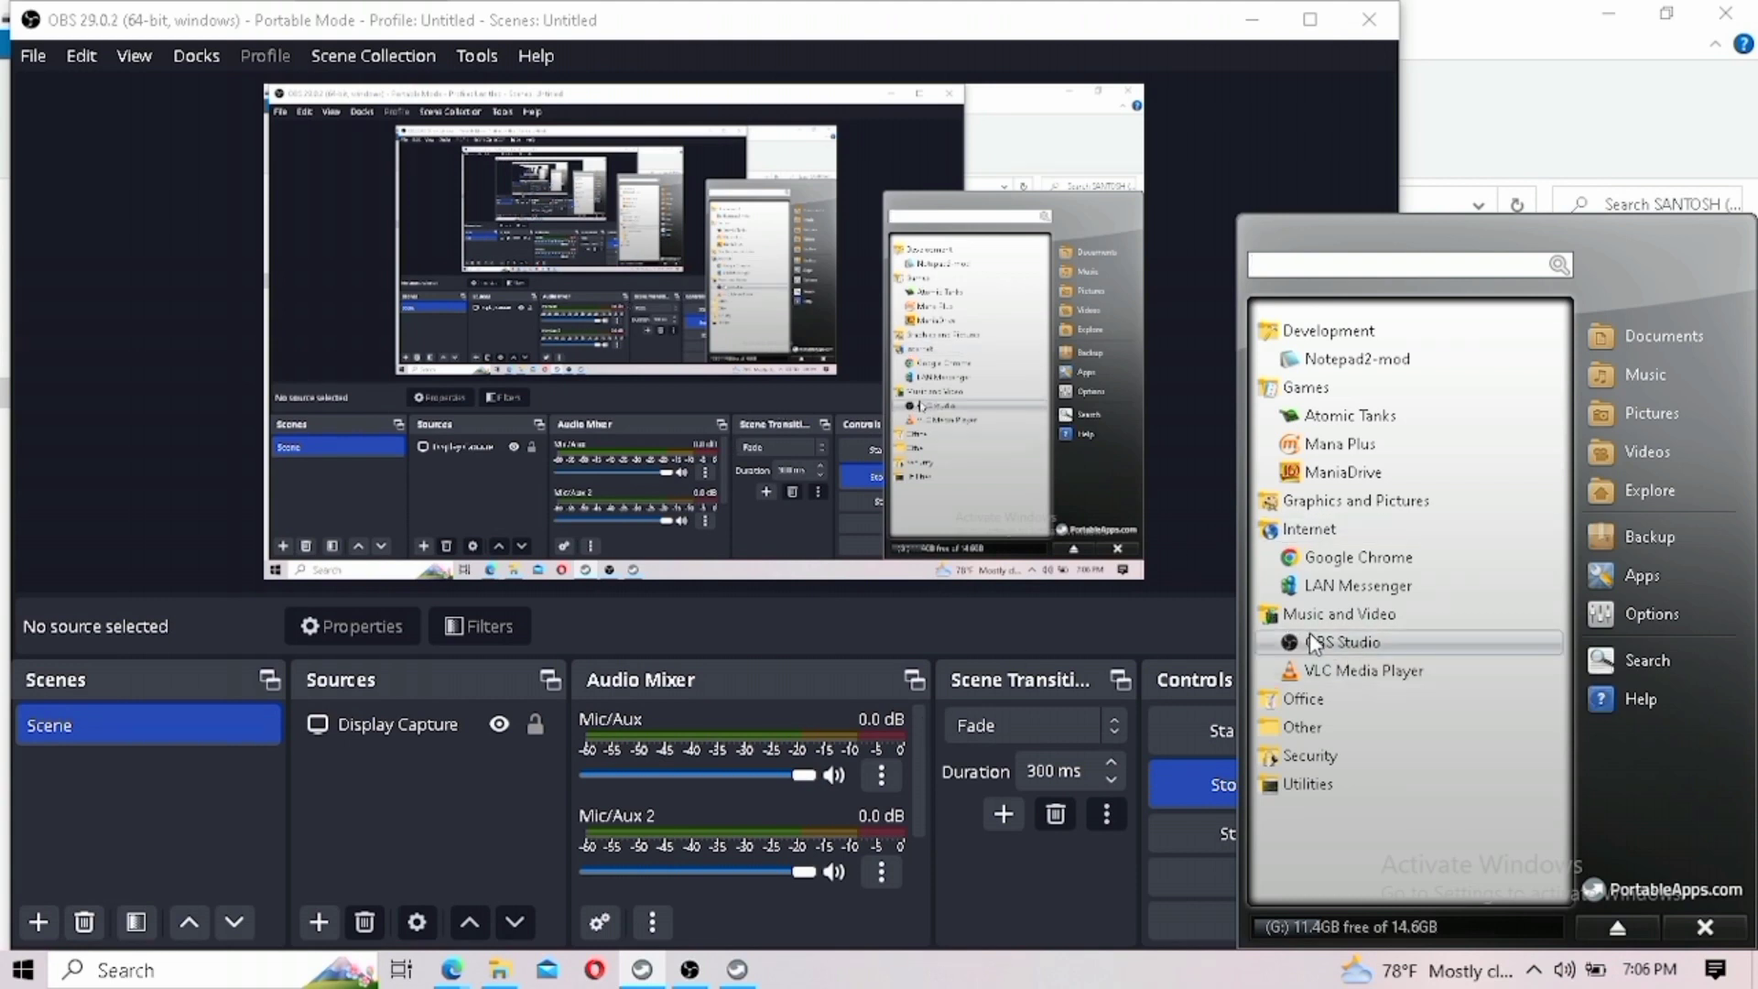
pyautogui.click(1133, 611)
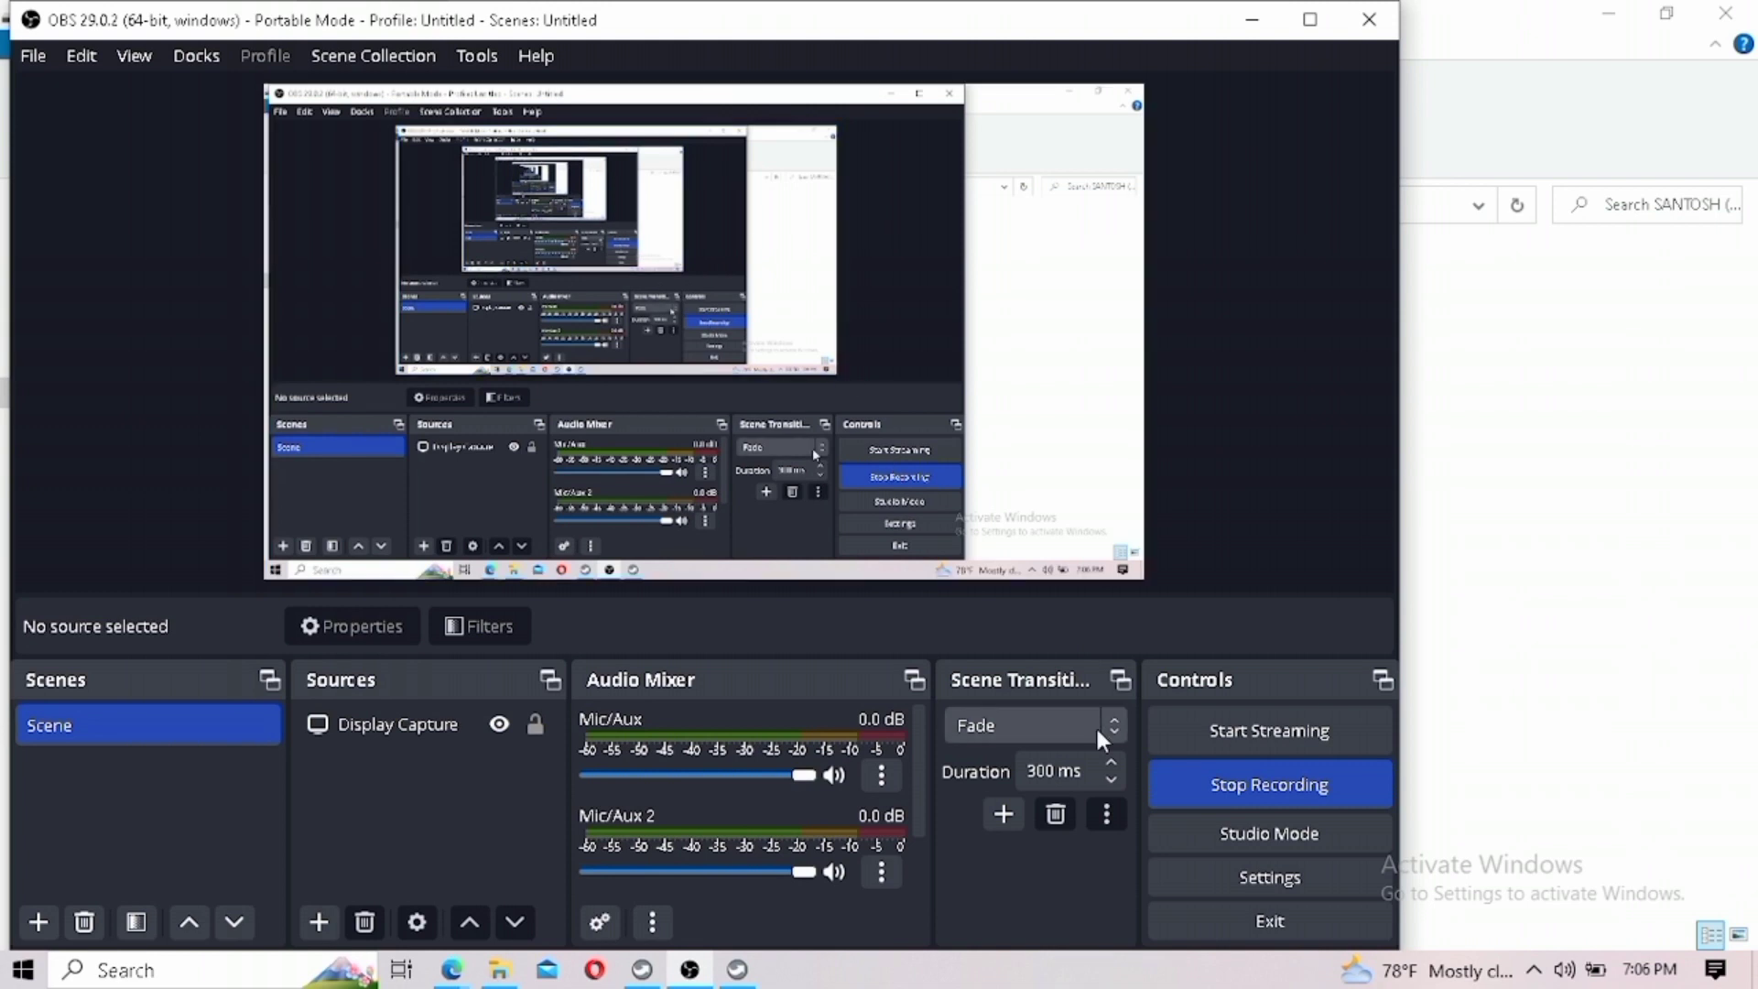
# Stop the running screen recording in OBS Studio.
pyautogui.click(1194, 789)
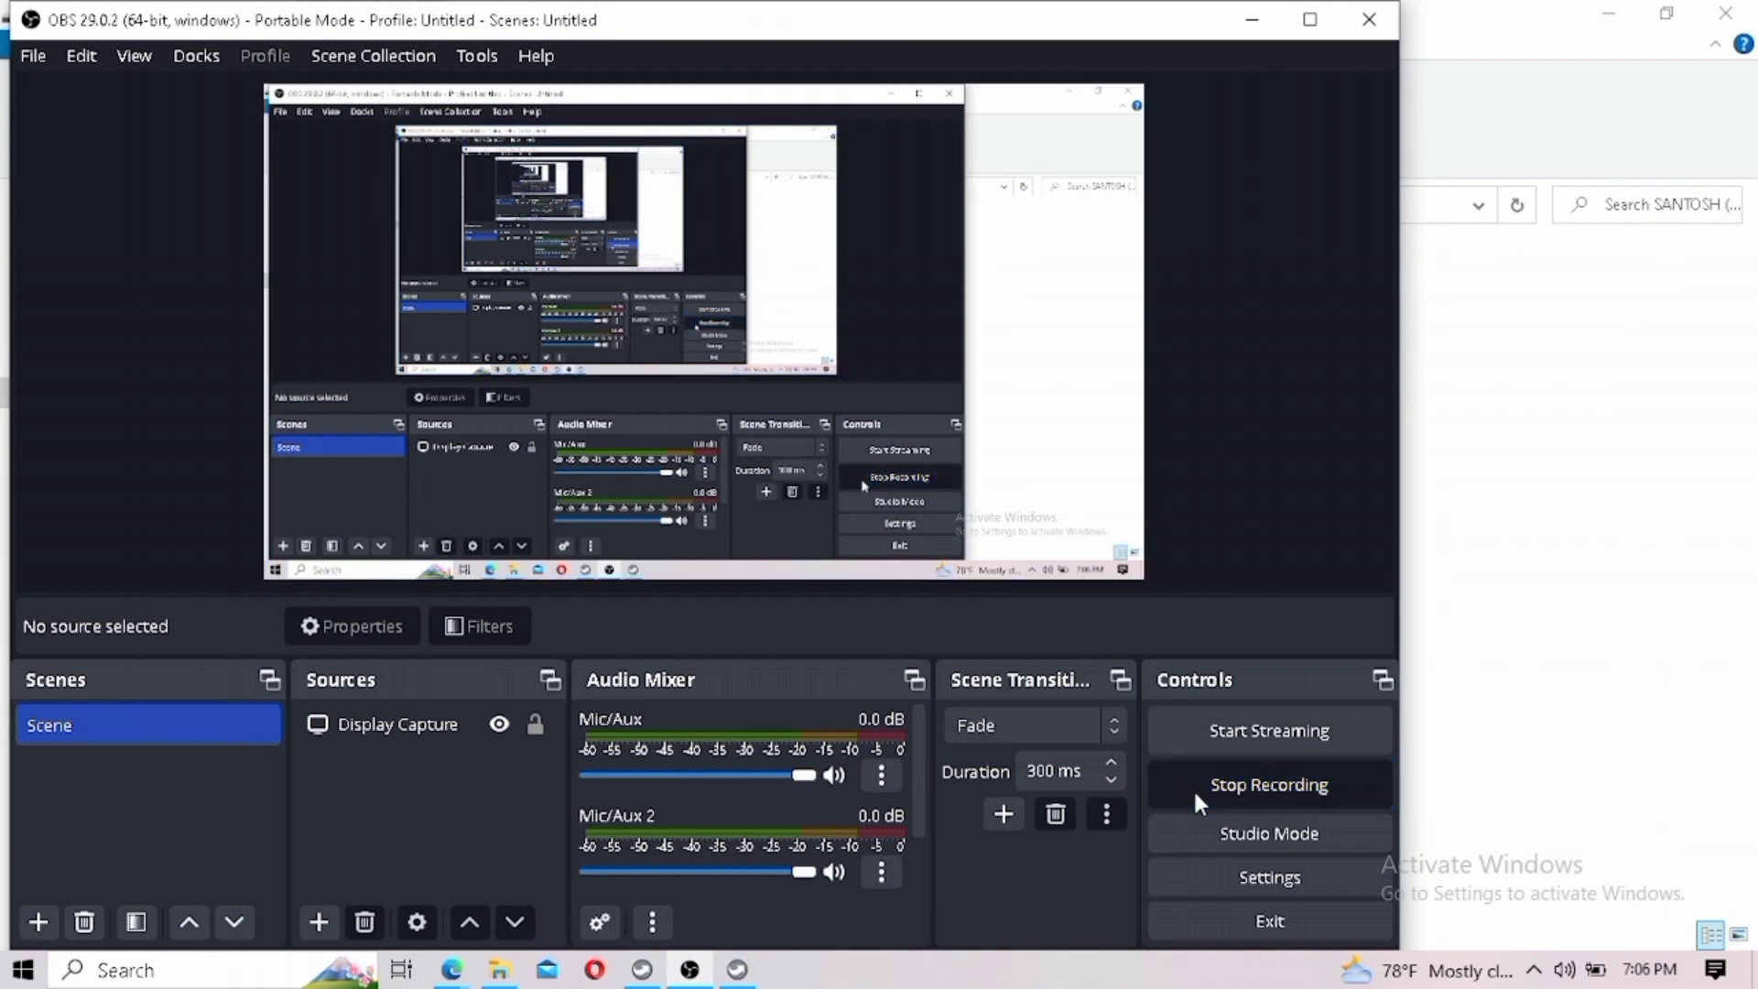